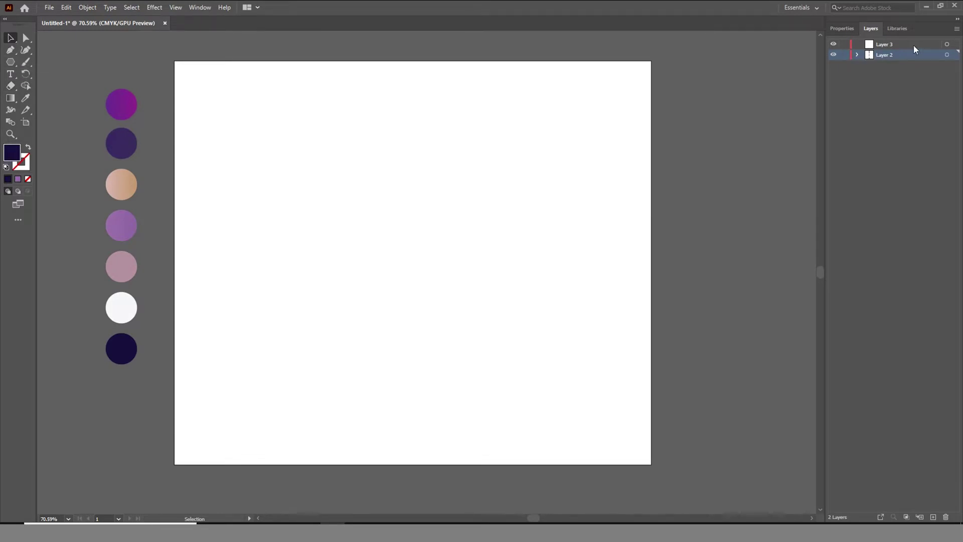
- Make Layer 3 the active drawing layer and switch to the Pen tool
click(914, 46)
key(p)
- Draw a long navy triangle across the bottom right, extending past the artboard edges
click(287, 472)
click(684, 372)
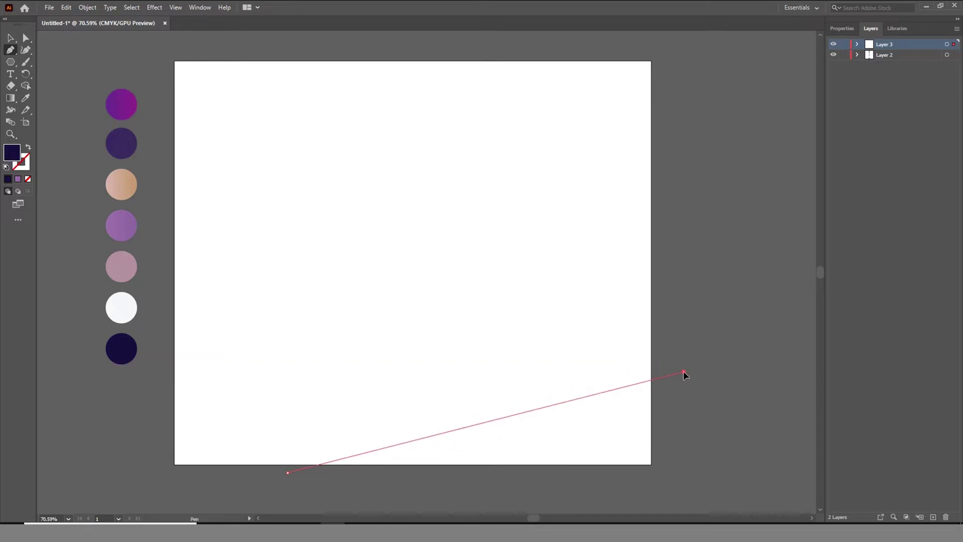
click(677, 495)
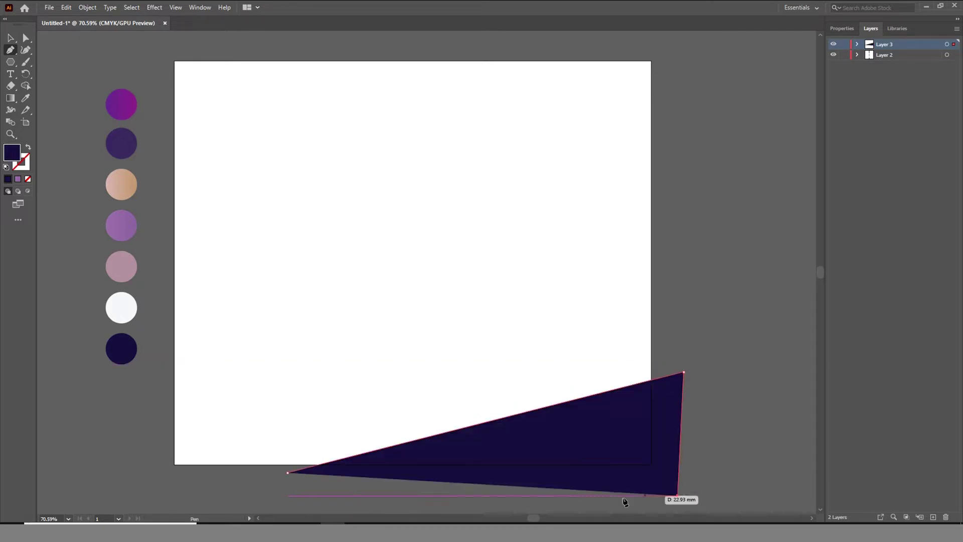
click(287, 472)
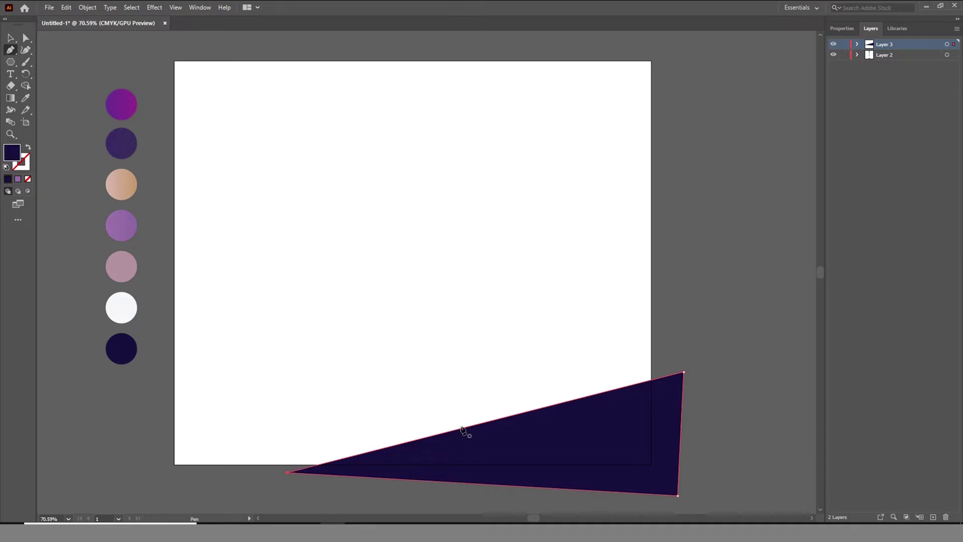
- Draw a second navy triangle on the left side, pointing toward the artboard centre
click(162, 278)
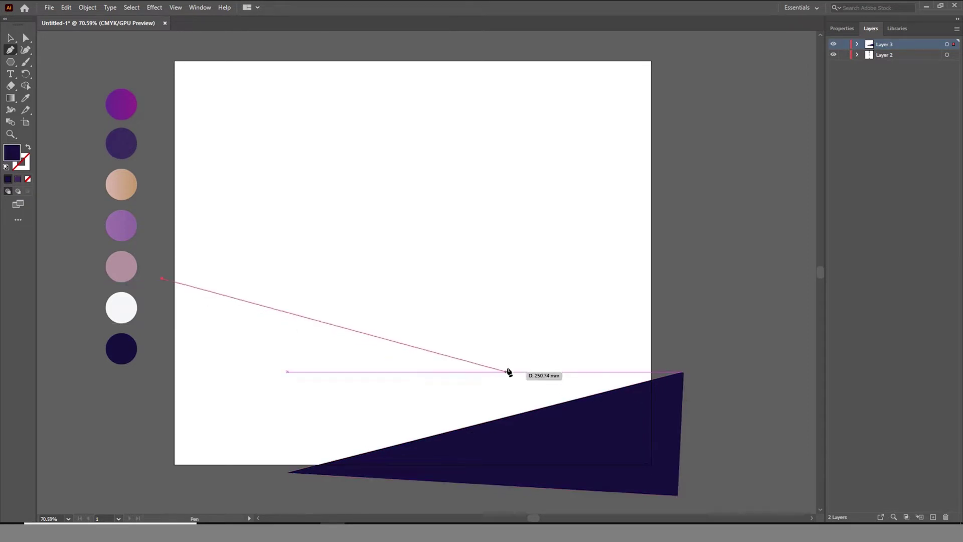
click(434, 360)
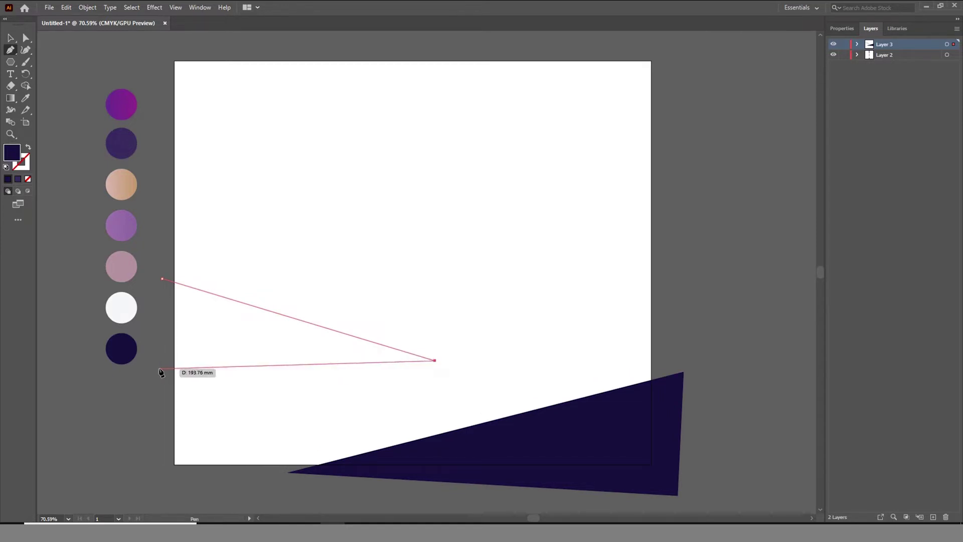
click(153, 361)
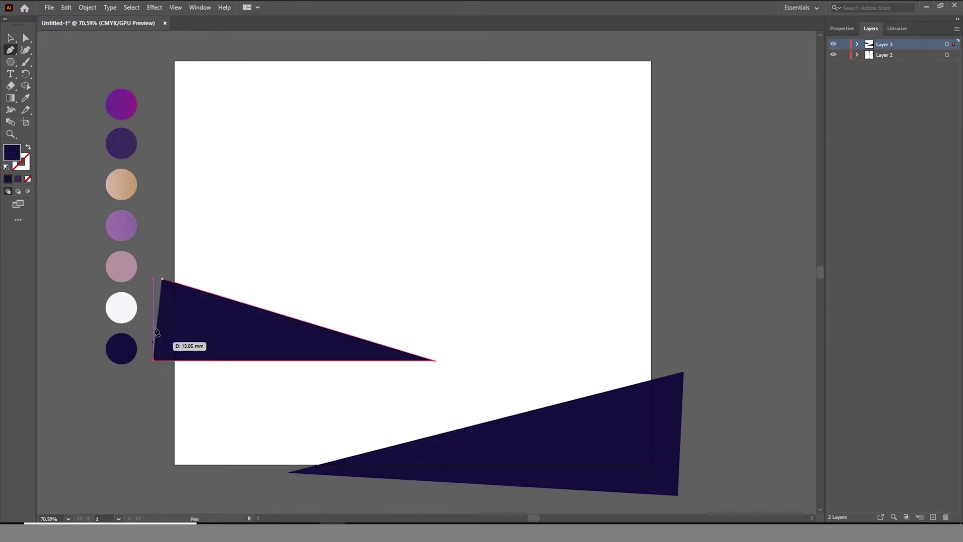
click(161, 278)
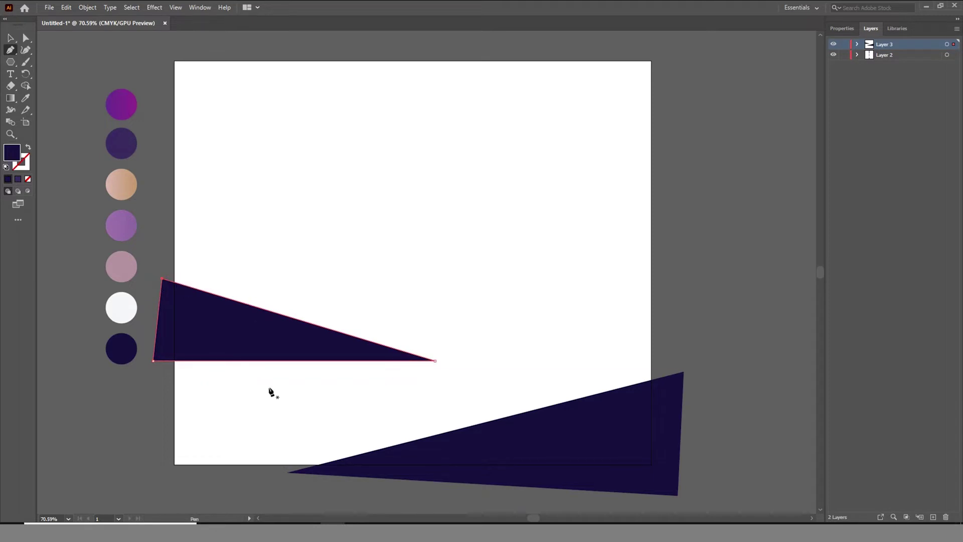
- Fill the left triangle dark purple and place a wider copy just above it
key(i)
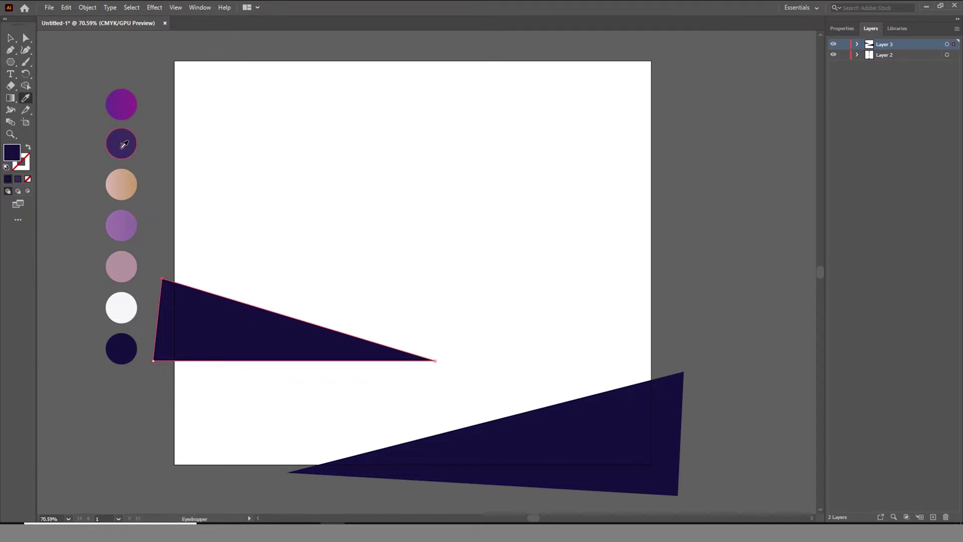
click(124, 144)
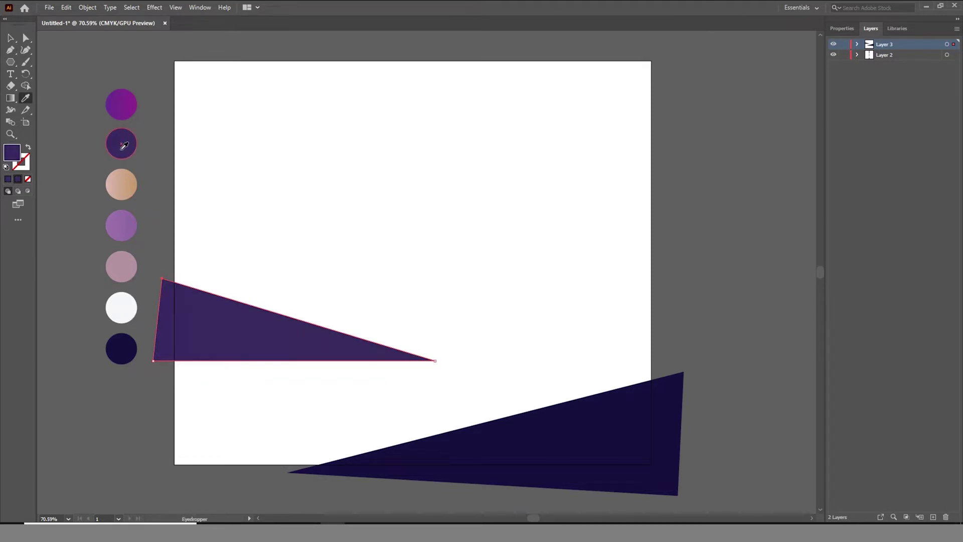
click(12, 40)
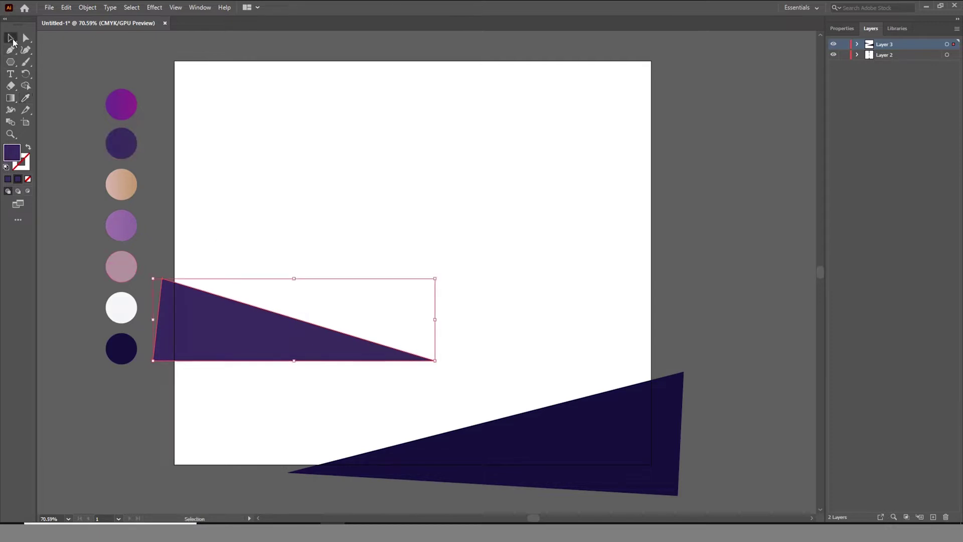
drag(269, 348, 273, 292)
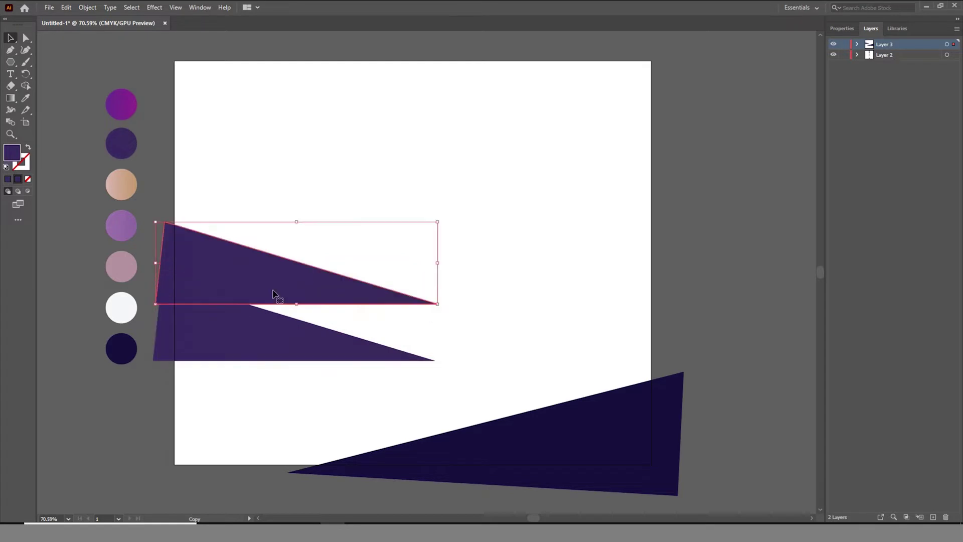
drag(437, 263, 486, 262)
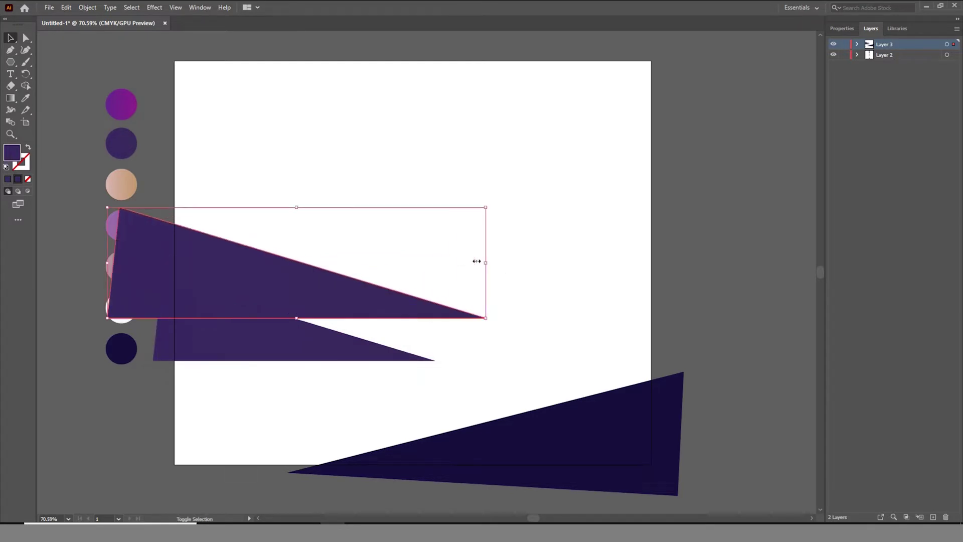
drag(362, 301, 392, 285)
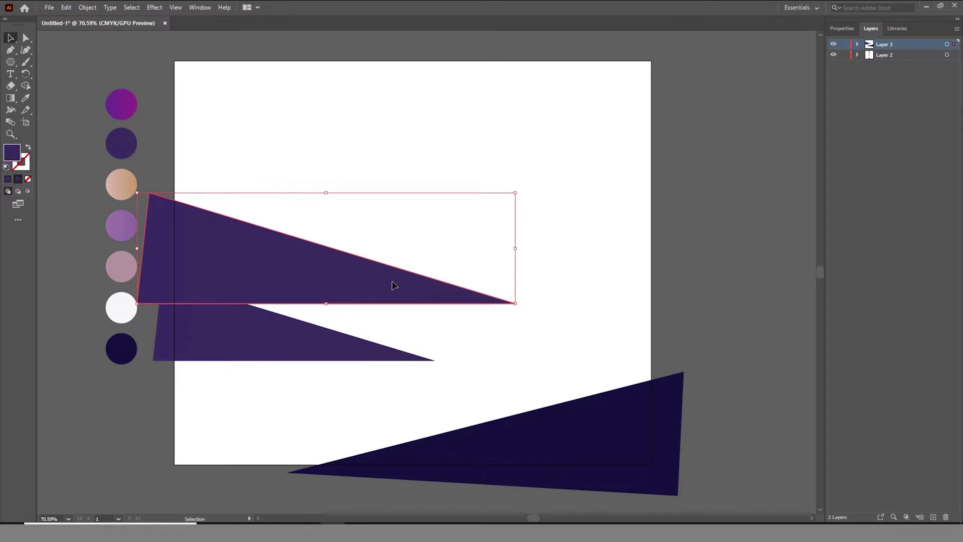
- Send the wider copy backward and nudge the lower triangle slightly left and down
right_click(393, 285)
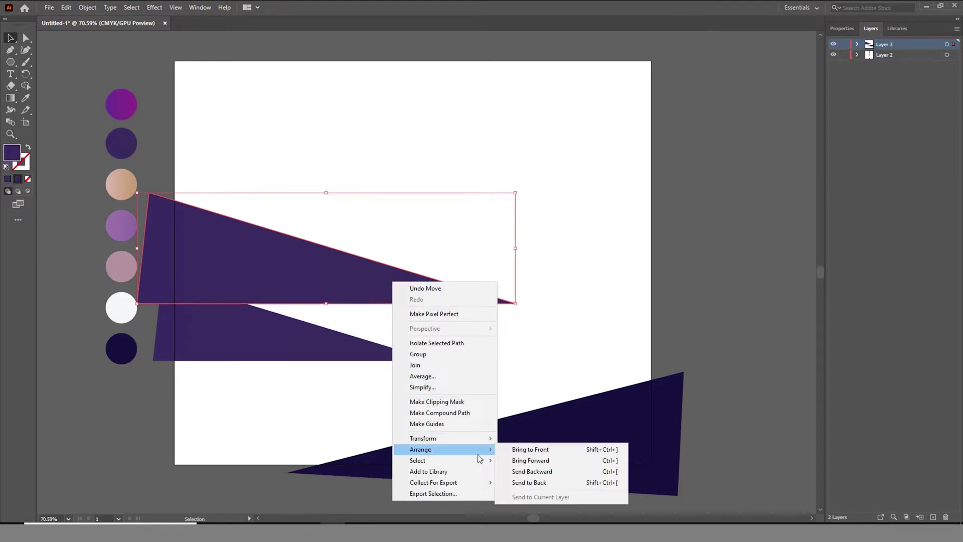
click(526, 474)
click(680, 277)
click(253, 314)
drag(254, 314, 239, 318)
- Draw a four-point mountain reaching the right edge and fill it with a purple gradient
key(p)
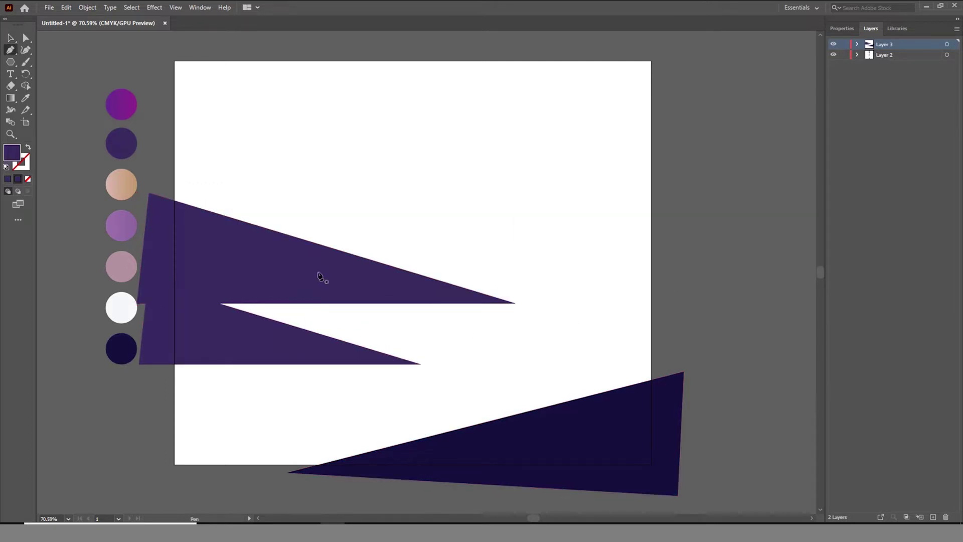
click(302, 271)
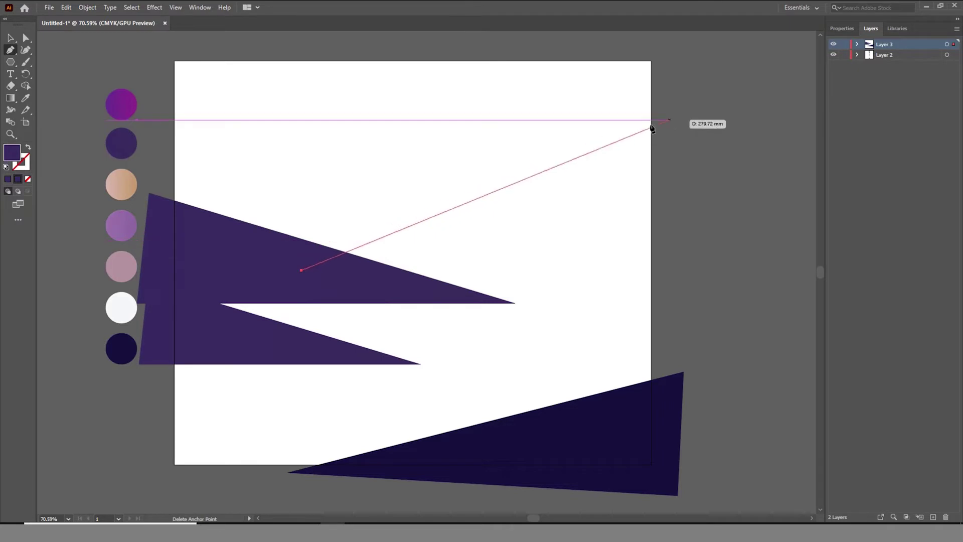
click(673, 151)
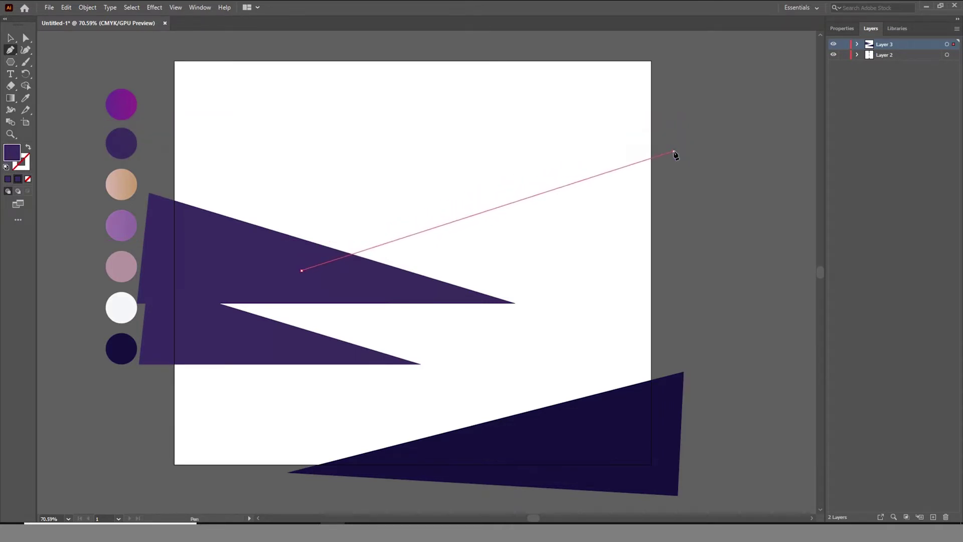
click(670, 281)
click(291, 281)
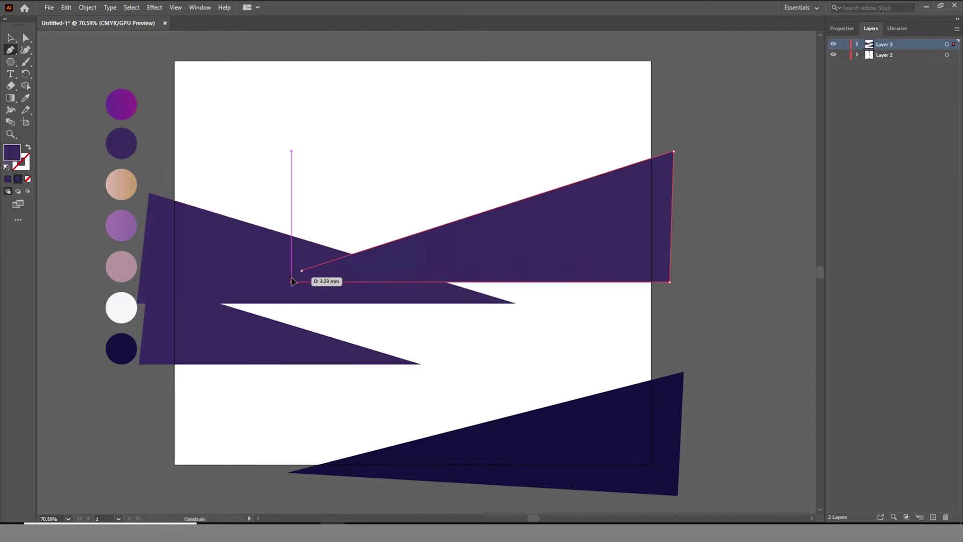
key(g)
click(338, 275)
drag(449, 248, 674, 198)
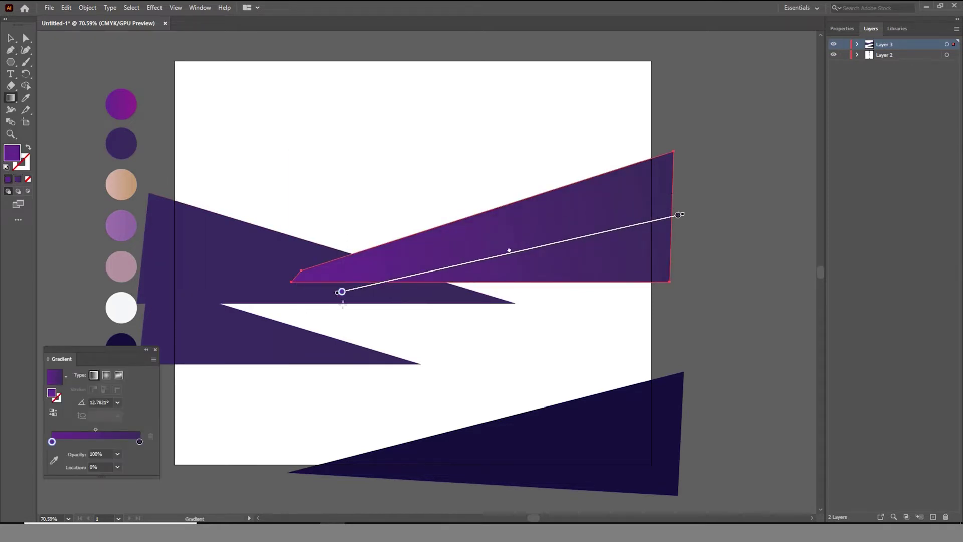
- Send the gradient mountain one step backward, behind the upper left peak
key(v)
click(708, 297)
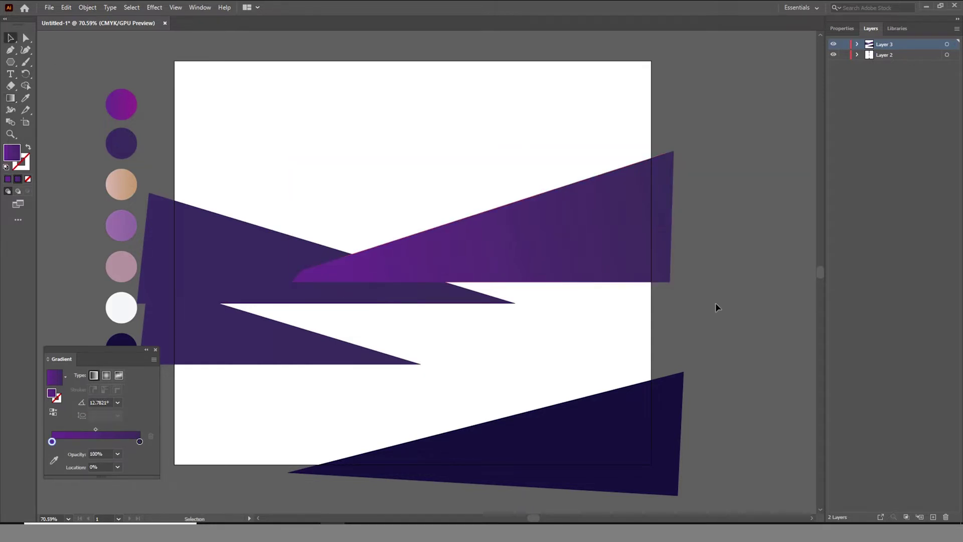
right_click(488, 259)
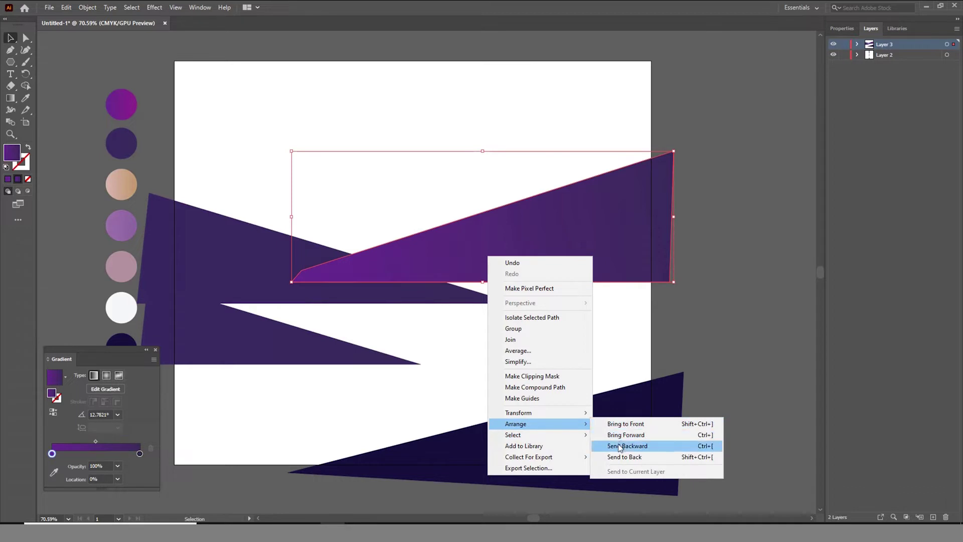
mouse_move(516, 424)
click(620, 446)
click(739, 251)
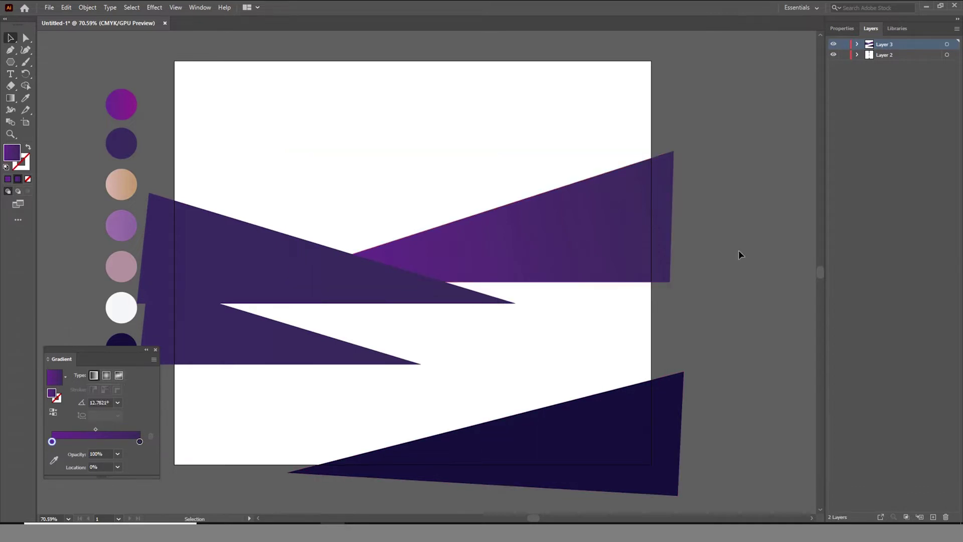
- Draw a small distant peak in the upper middle and fill it lavender
key(p)
click(223, 221)
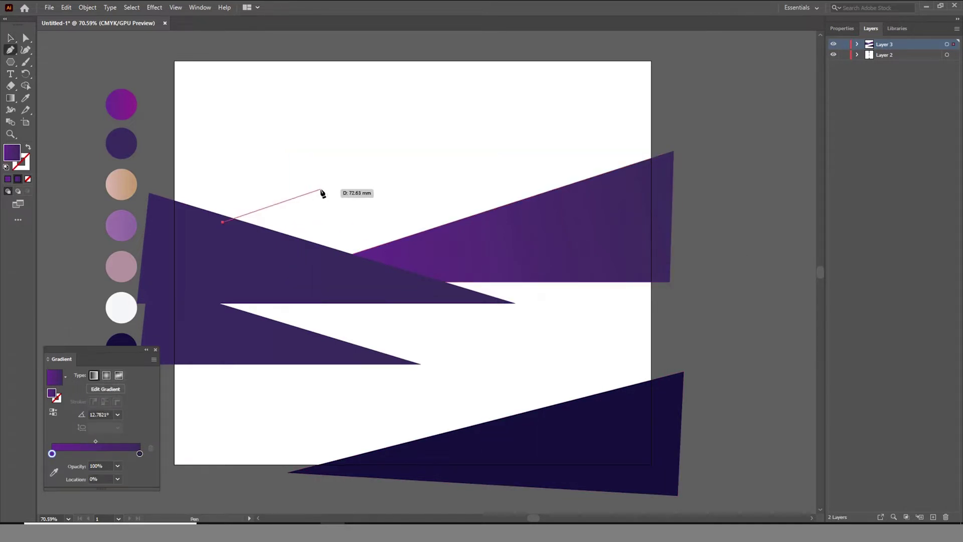
click(320, 190)
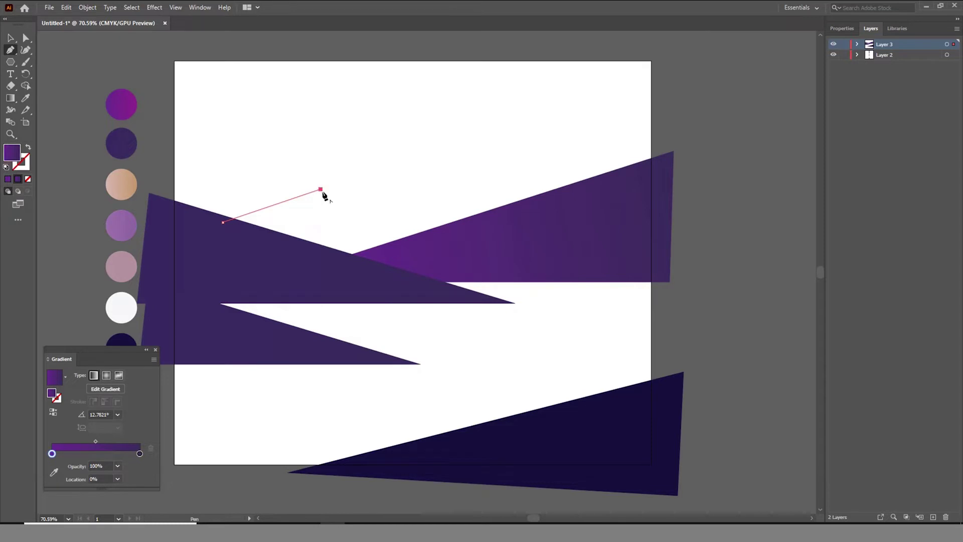
click(491, 229)
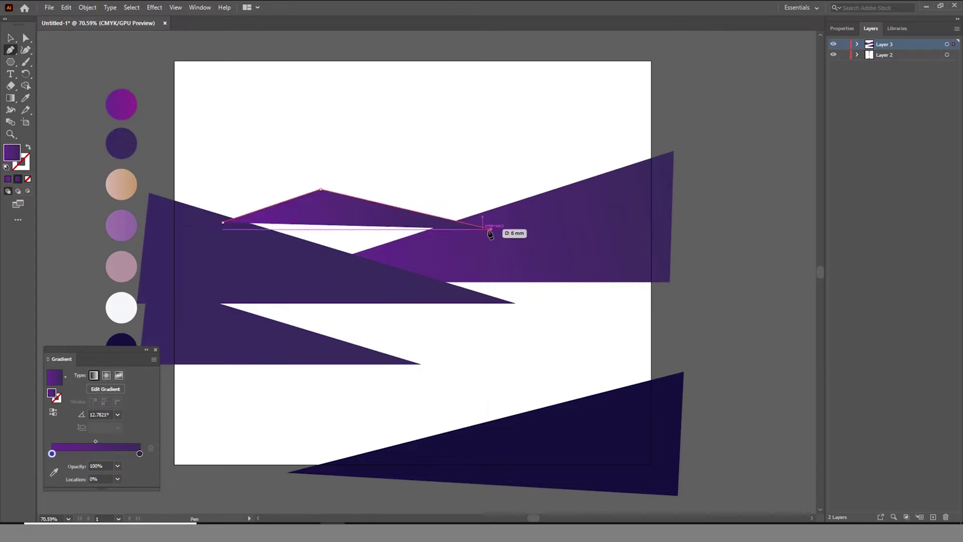
click(207, 229)
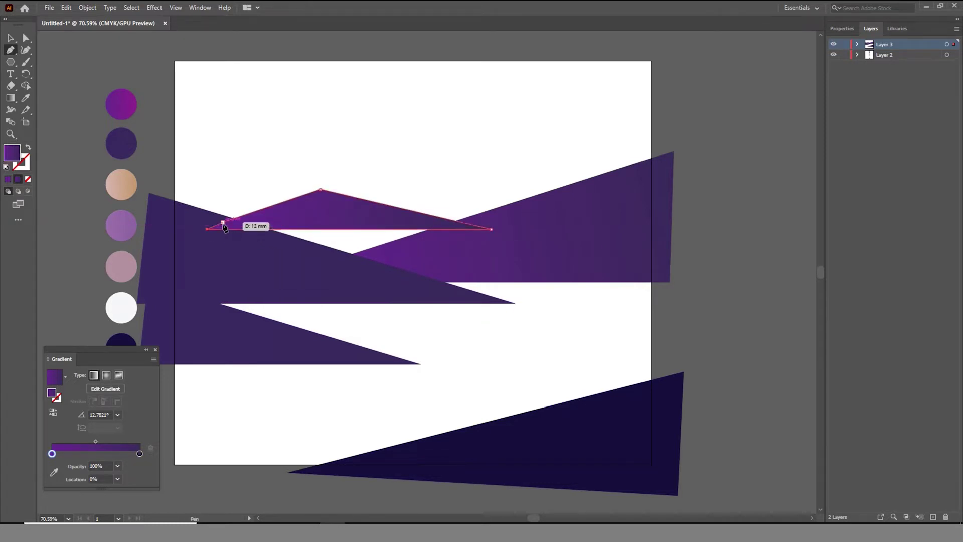
key(i)
click(121, 184)
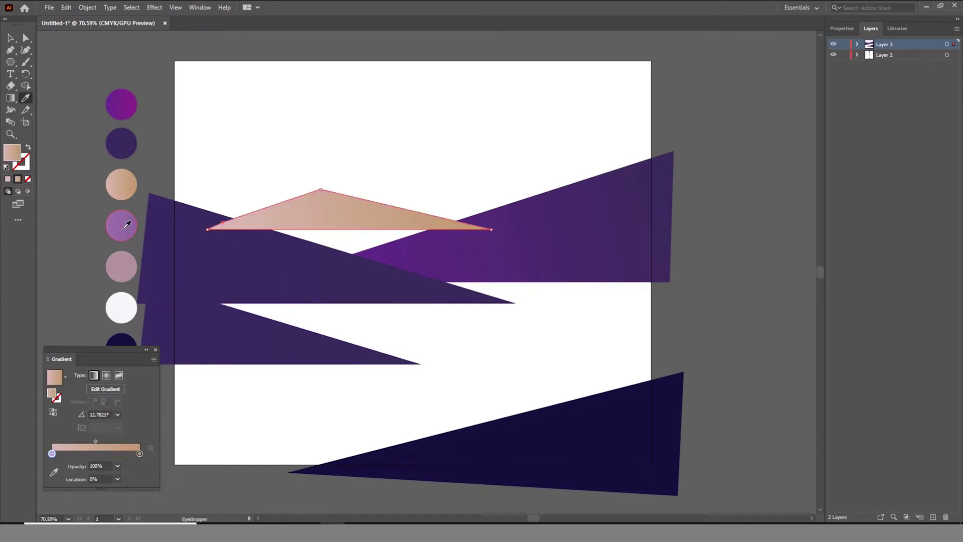
click(125, 226)
- Send the lavender peak behind all other shapes
click(11, 43)
right_click(361, 214)
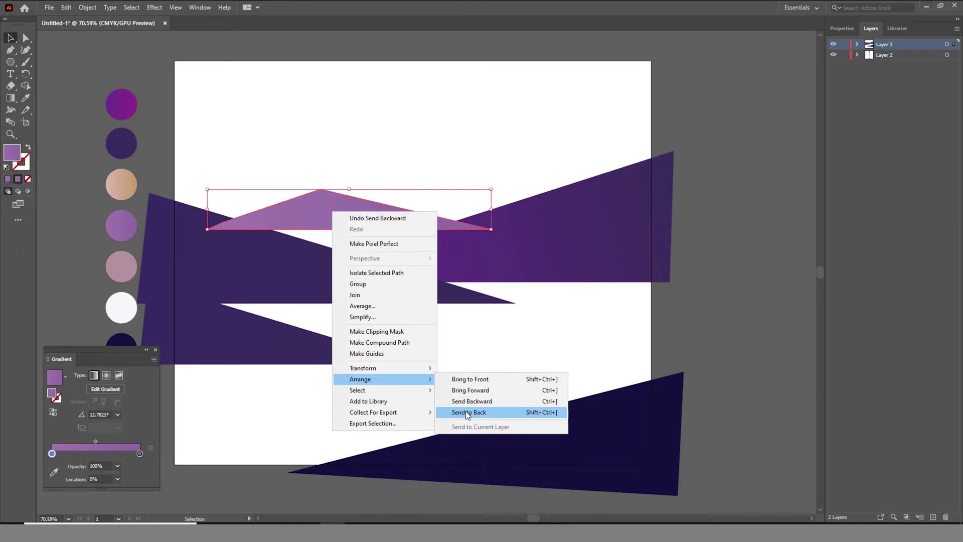
click(469, 411)
click(504, 367)
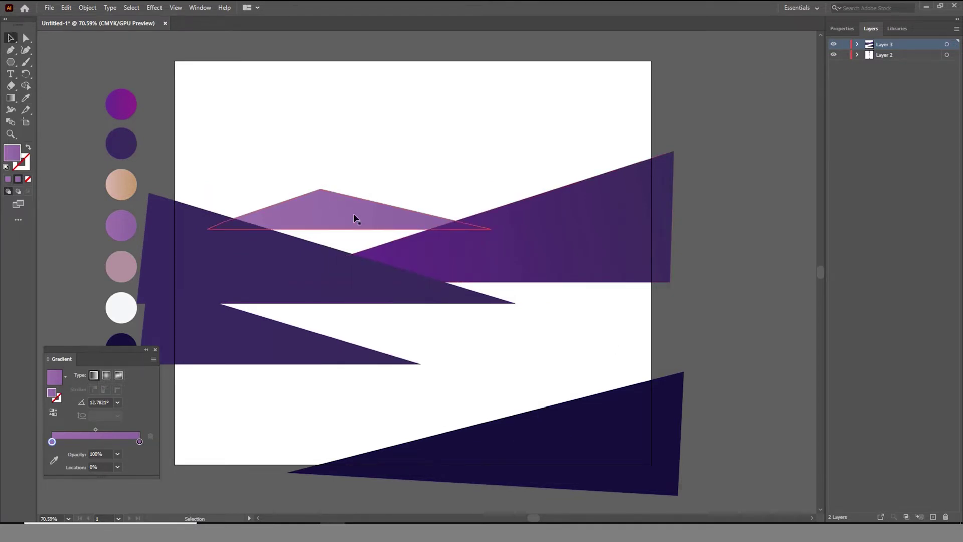
- Duplicate the lavender peak to the right and raise its apex into a taller summit
drag(354, 219, 473, 208)
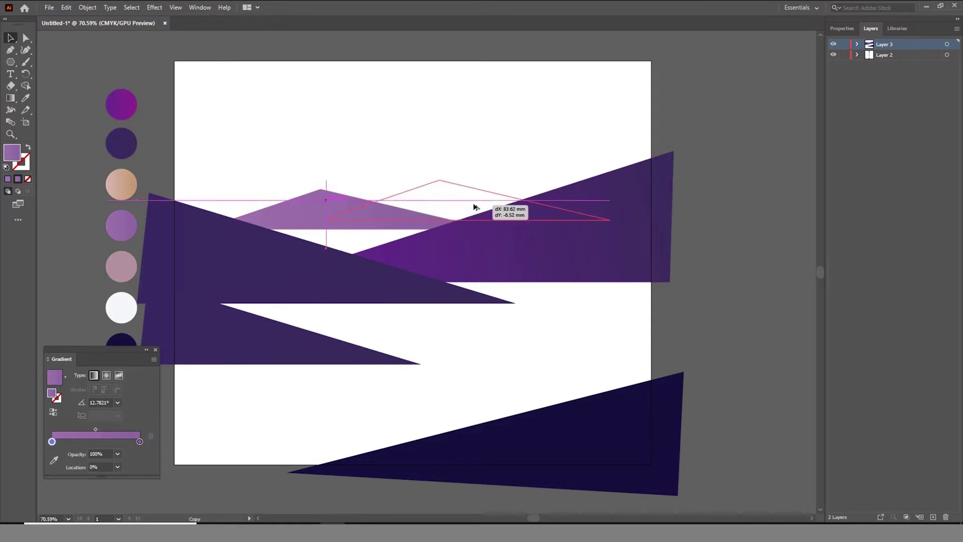
drag(473, 207, 491, 203)
key(a)
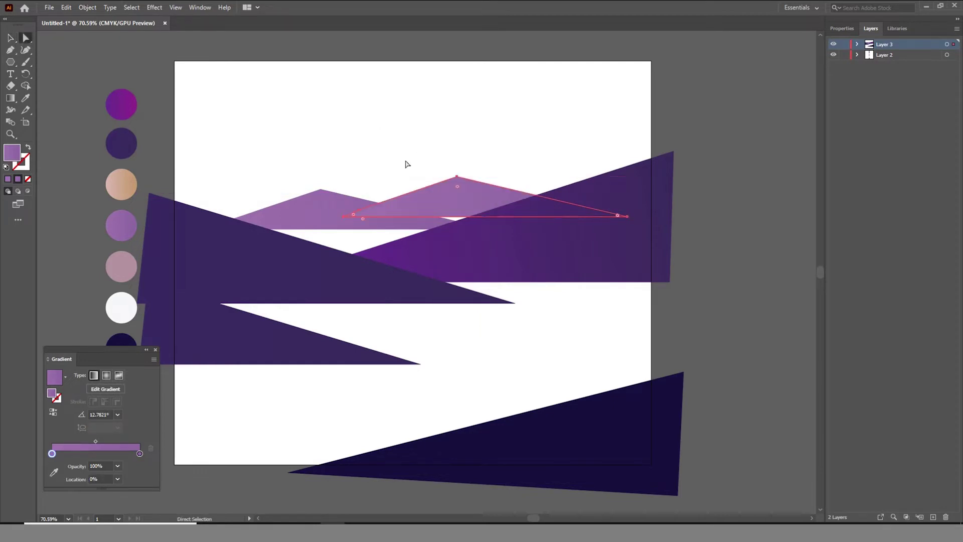
drag(458, 177, 467, 159)
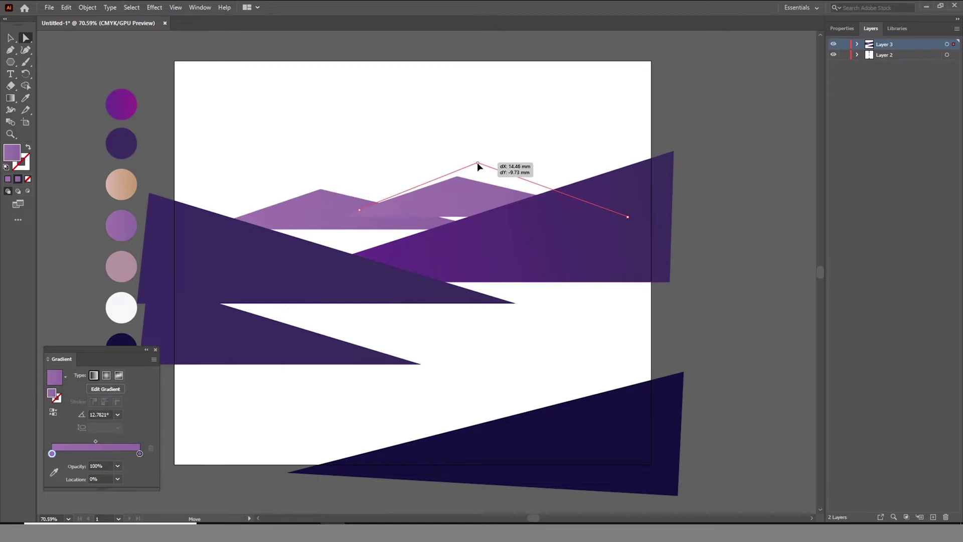
drag(468, 159, 477, 162)
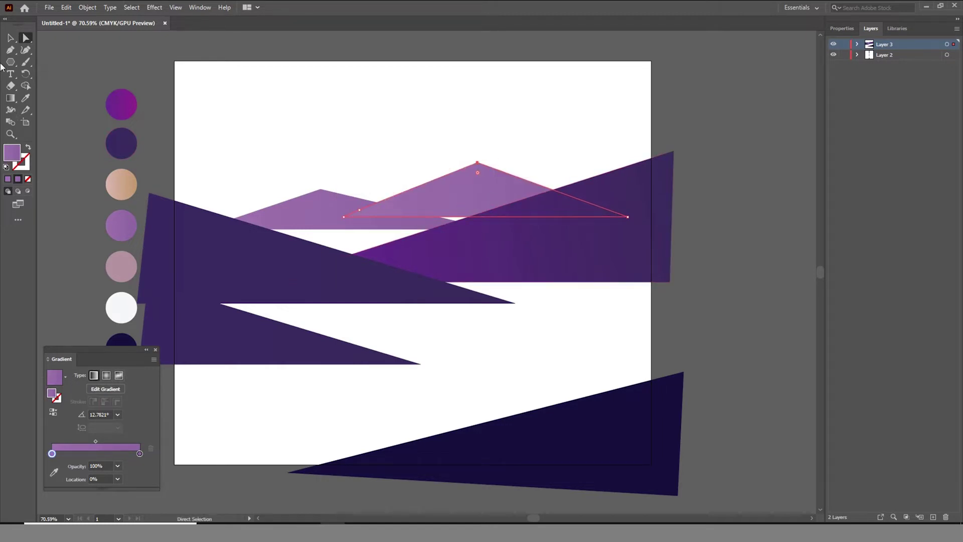
- Send the taller peak to the back and stretch its base slightly downward
click(10, 38)
right_click(492, 197)
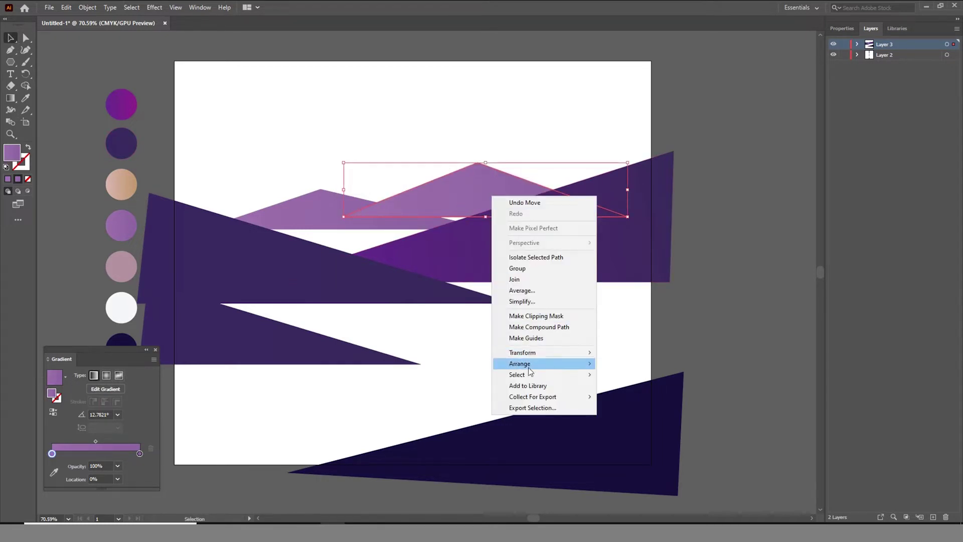
click(628, 396)
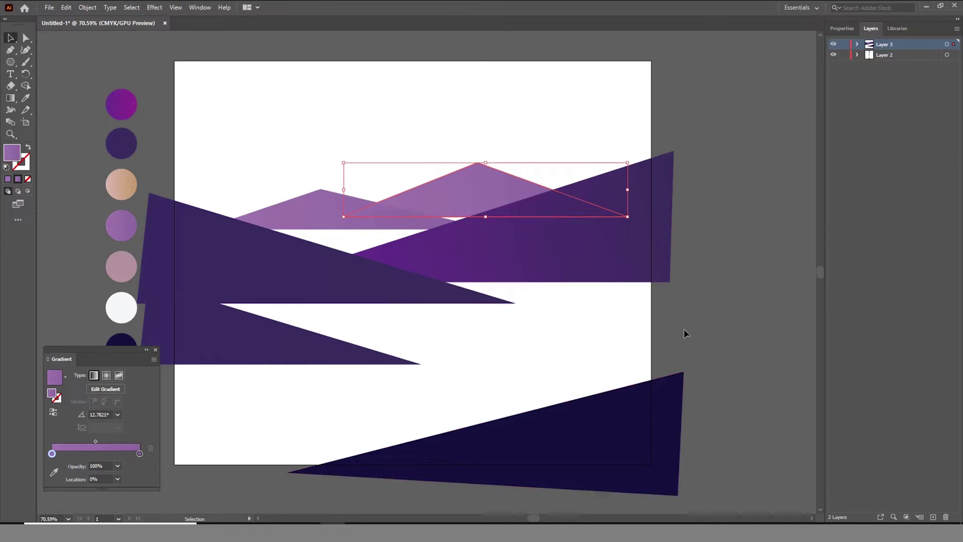
click(705, 327)
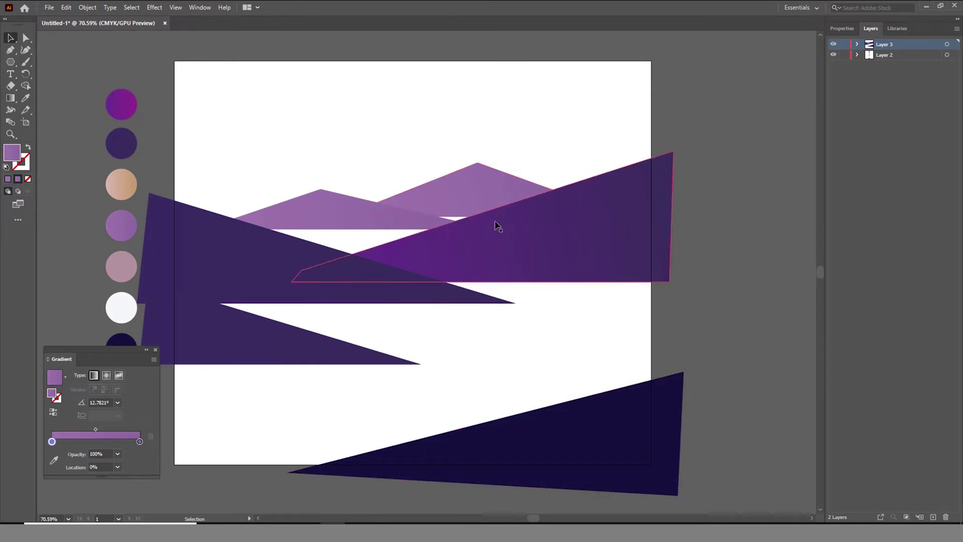
click(478, 200)
drag(484, 217, 485, 222)
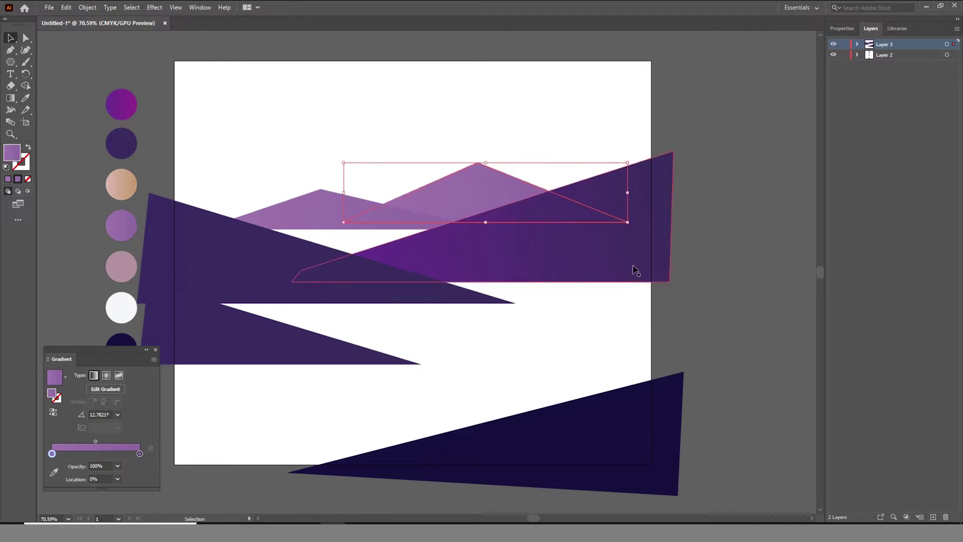
click(720, 318)
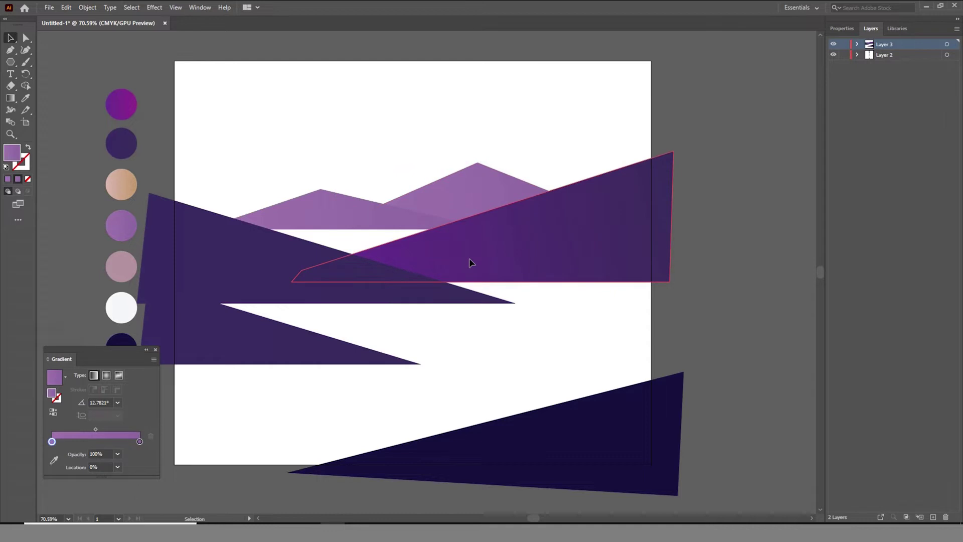
click(482, 173)
- Round the taller lavender peak's corners with the live corner widget
click(25, 39)
scroll(452, 191, up, 2)
drag(506, 143, 506, 146)
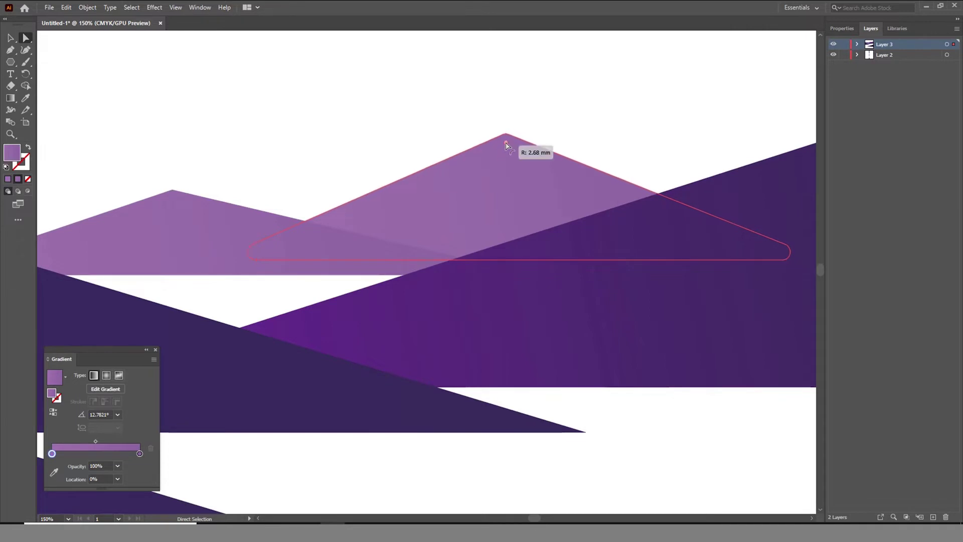
drag(506, 146, 507, 161)
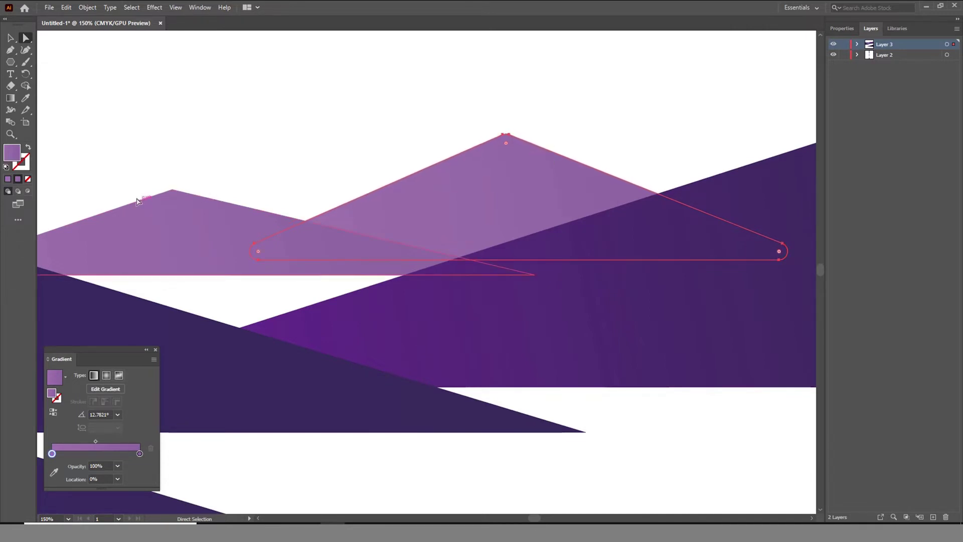
- Round the summit of the back lavender mountain
click(172, 190)
drag(174, 202, 174, 243)
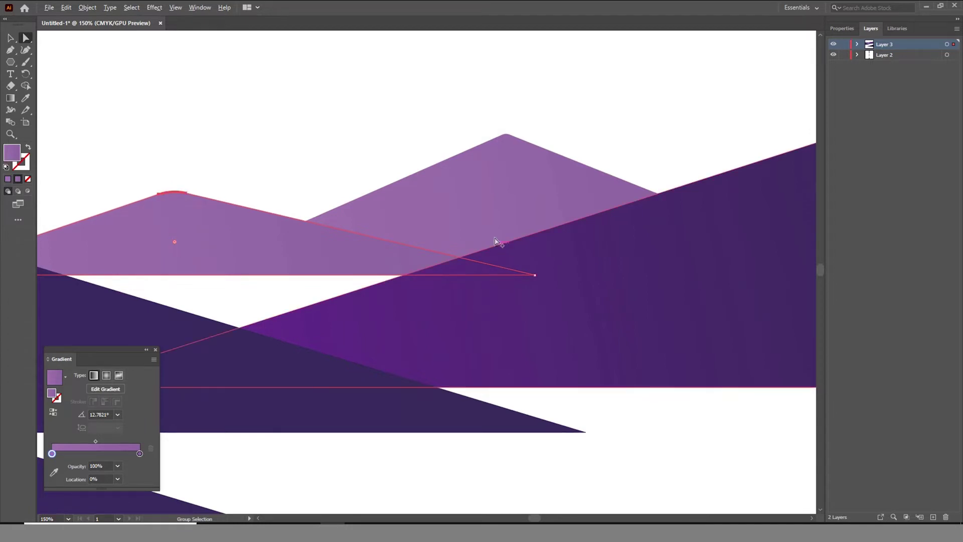
scroll(501, 257, down, 3)
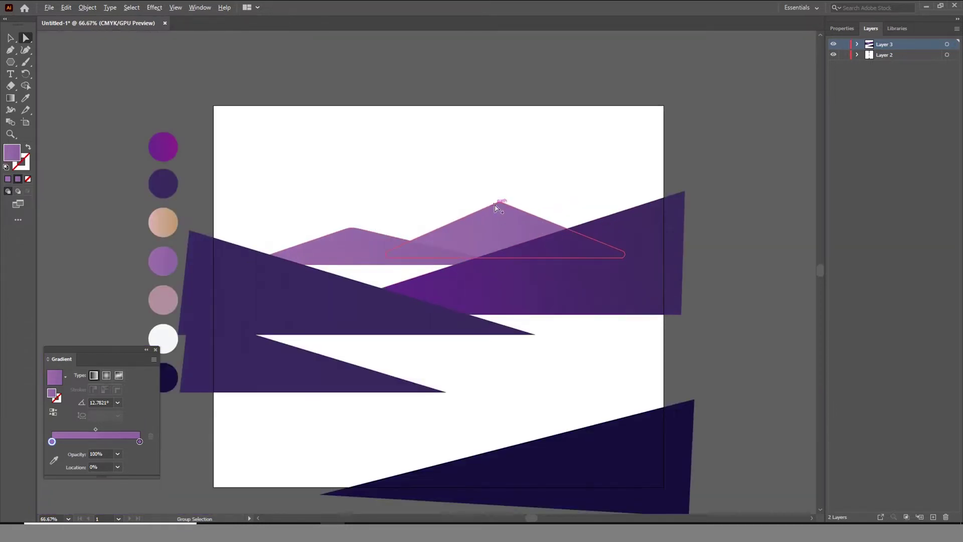
scroll(496, 203, up, 3)
scroll(489, 200, up, 2)
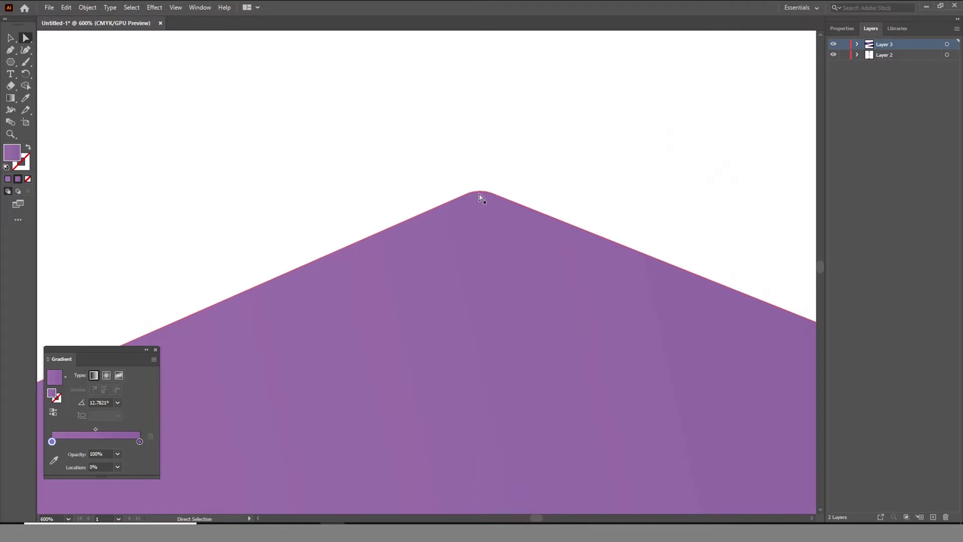
- Increase the taller peak's summit rounding to about 3.6 mm
click(480, 196)
drag(480, 229, 480, 309)
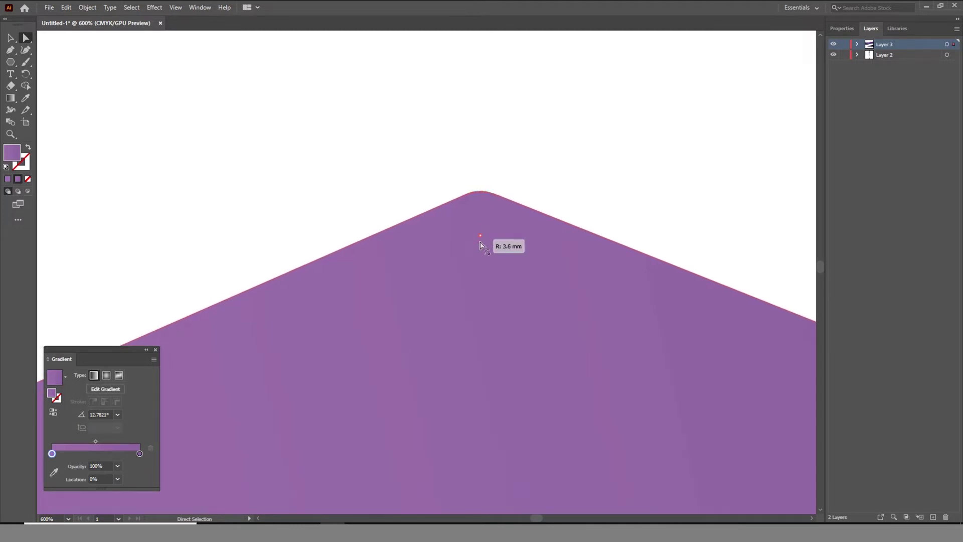
scroll(545, 211, down, 7)
scroll(647, 271, down, 1)
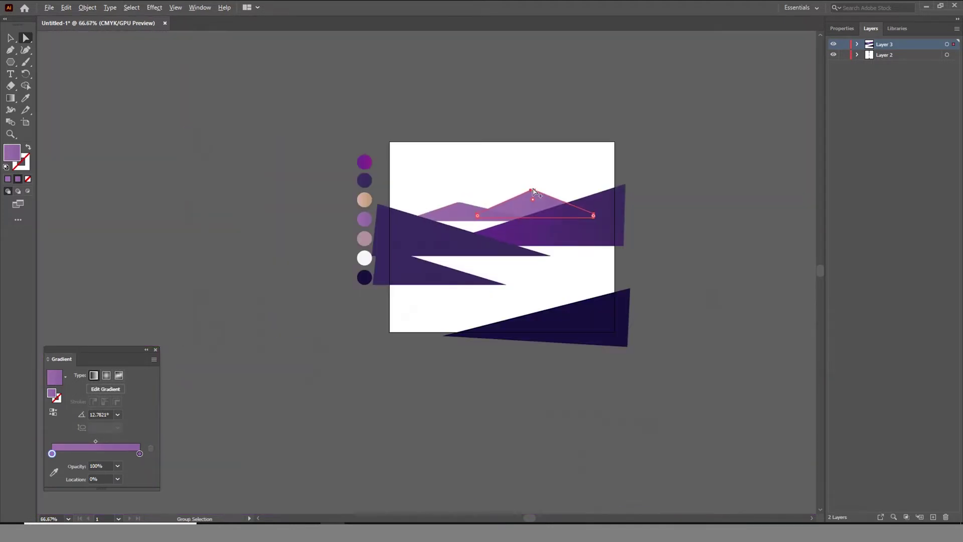
scroll(541, 186, up, 2)
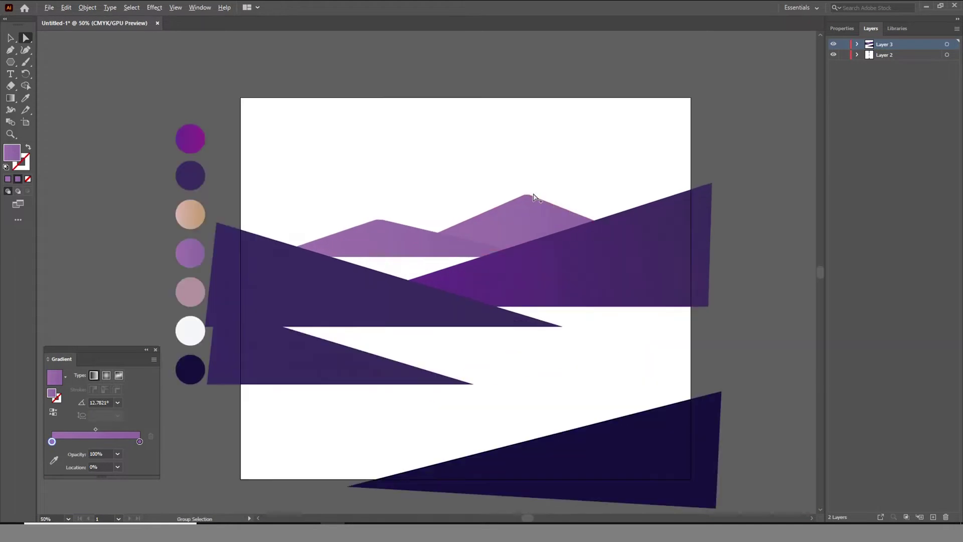
scroll(559, 251, up, 1)
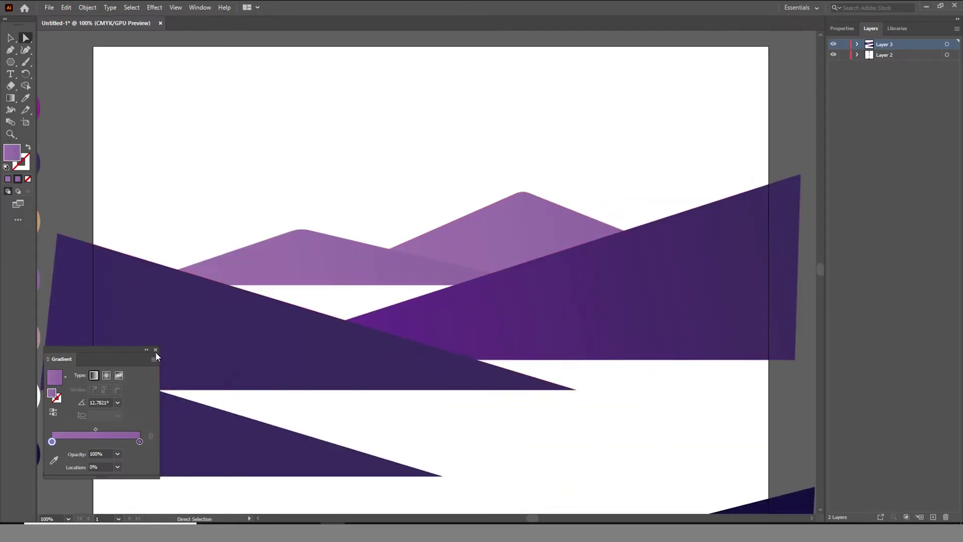
click(155, 350)
scroll(361, 289, down, 1)
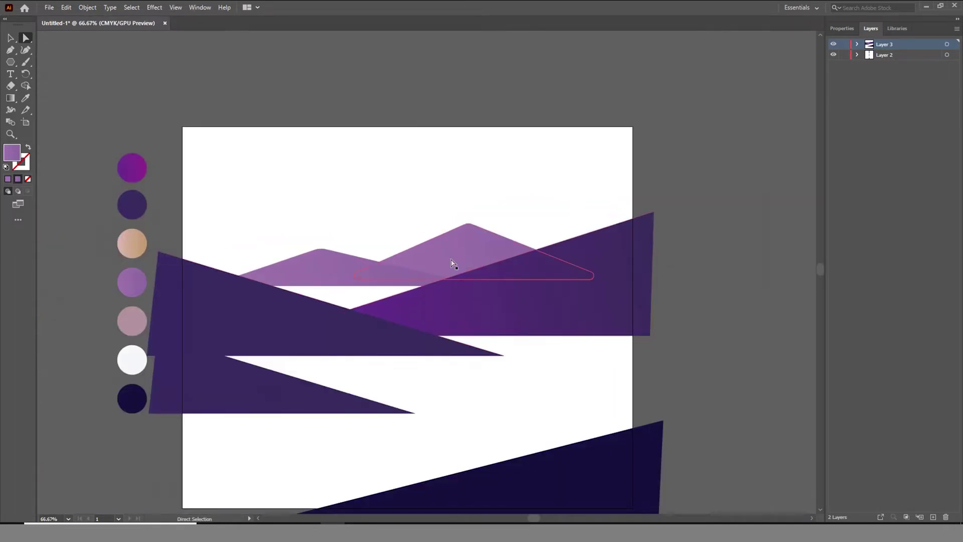
- Draw a rectangle covering the whole artboard and send it behind the mountains
key(m)
scroll(584, 288, down, 1)
drag(273, 155, 648, 483)
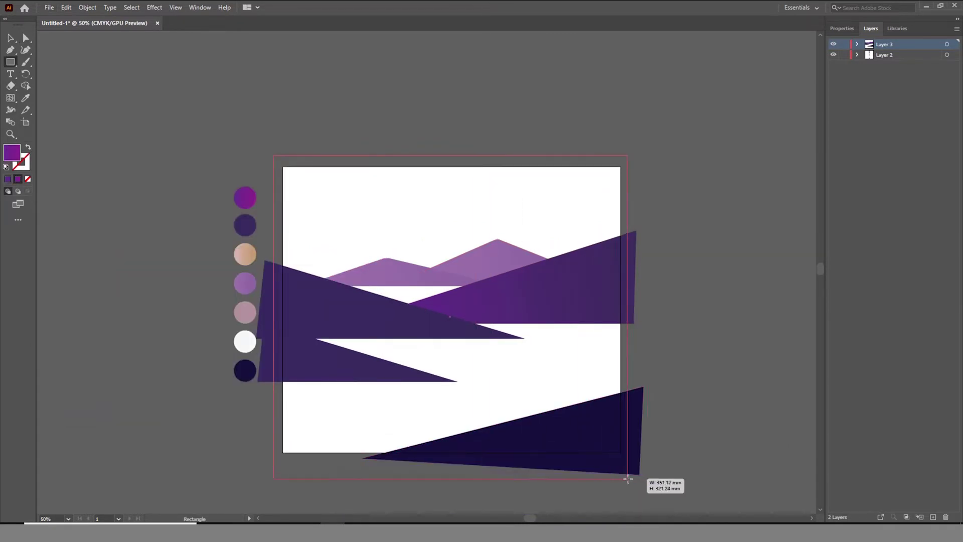
key(v)
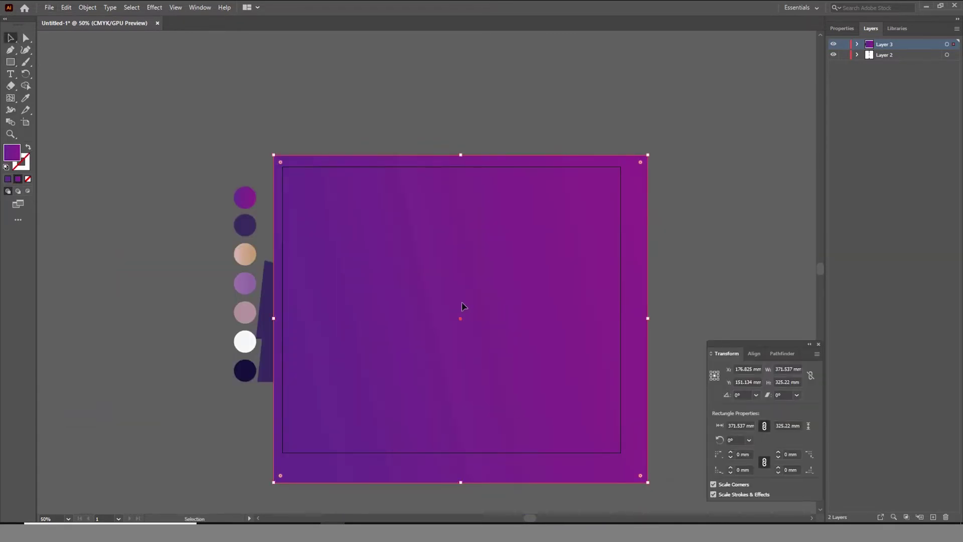
right_click(467, 298)
mouse_move(512, 463)
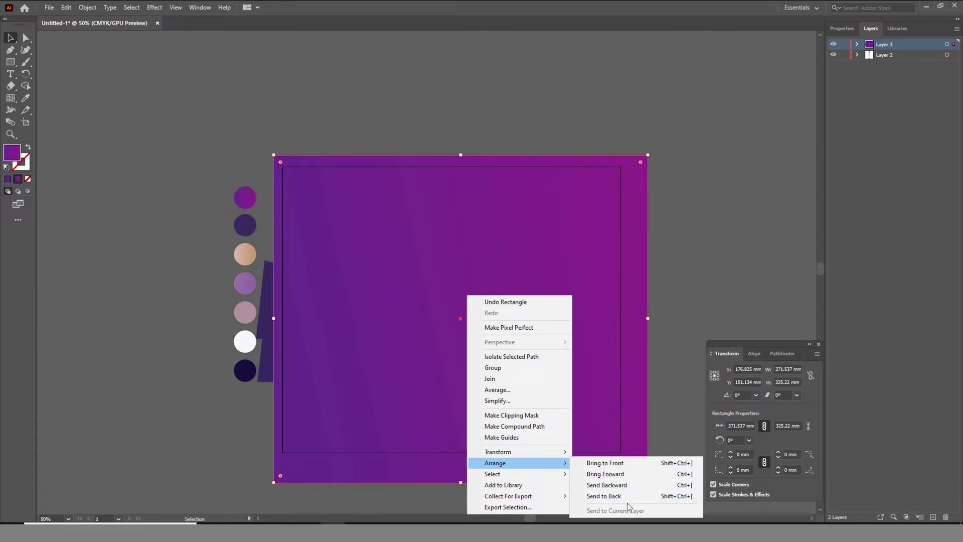
click(625, 496)
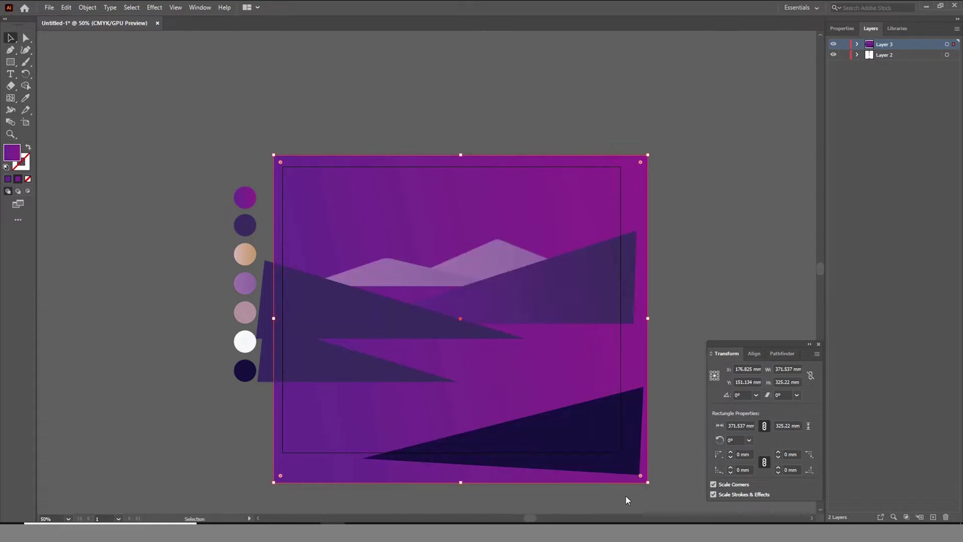
- Give the background a vertical gradient from purple at the top to tan at the bottom
click(698, 293)
click(501, 185)
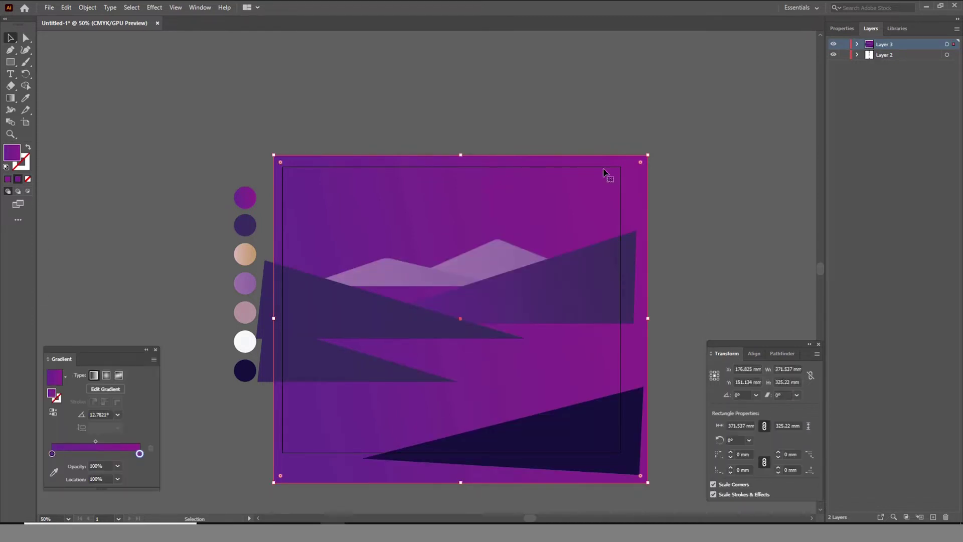
click(10, 98)
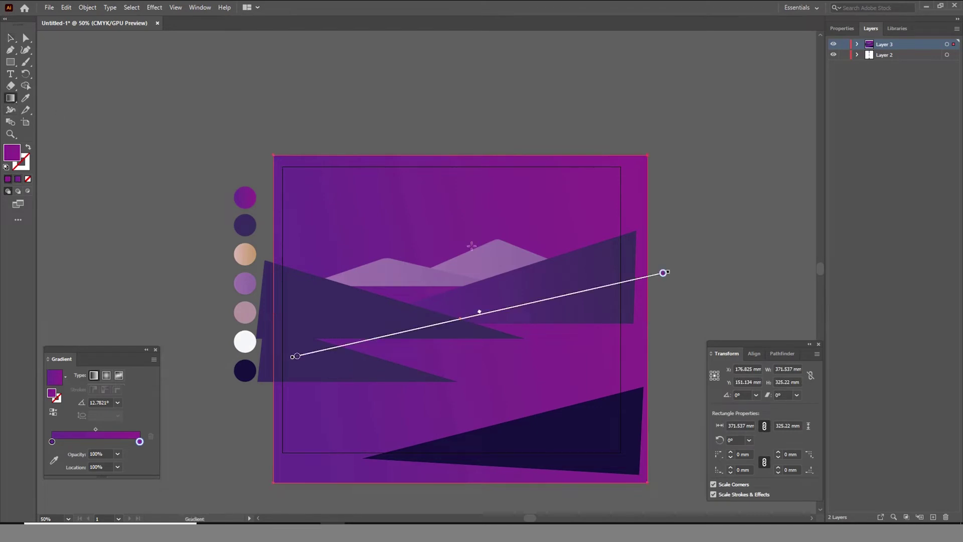
drag(441, 130, 441, 473)
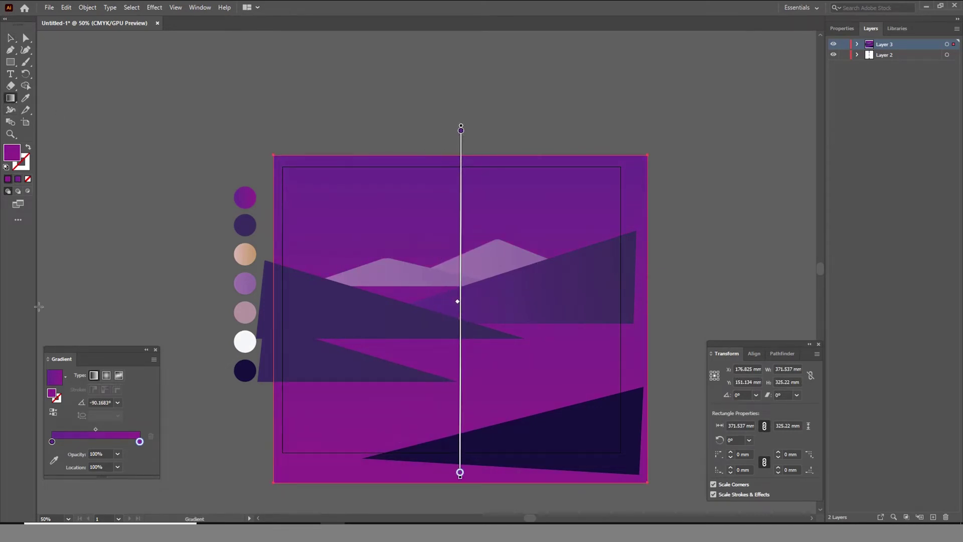
double_click(140, 442)
click(40, 357)
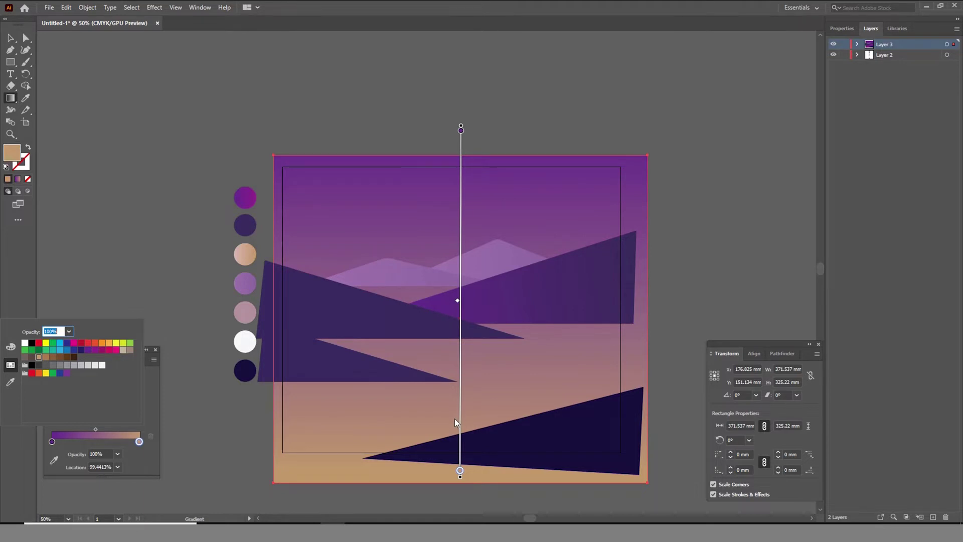
key(Escape)
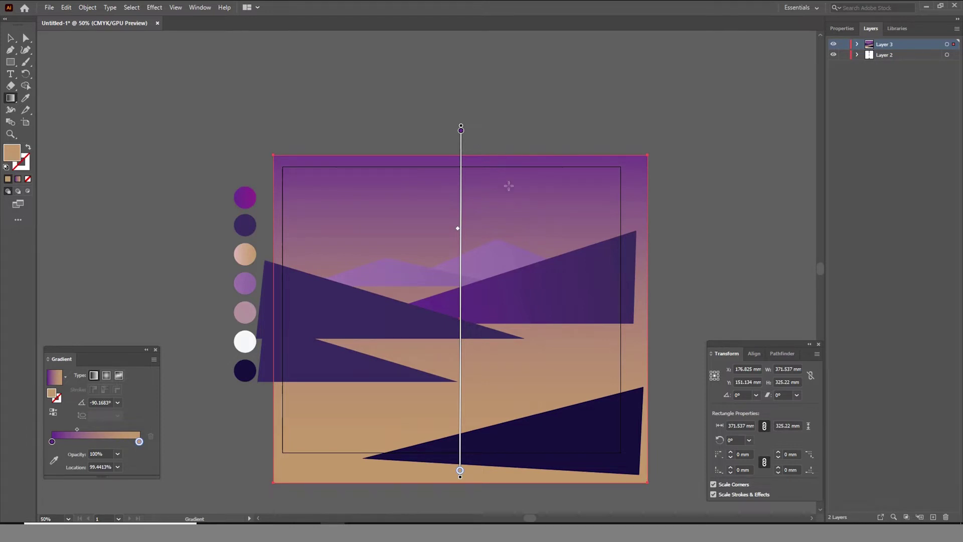
click(10, 37)
- Set the right back mountain's left gradient stop to deep purple and shift the midpoint left
key(ctrl+equal)
click(487, 270)
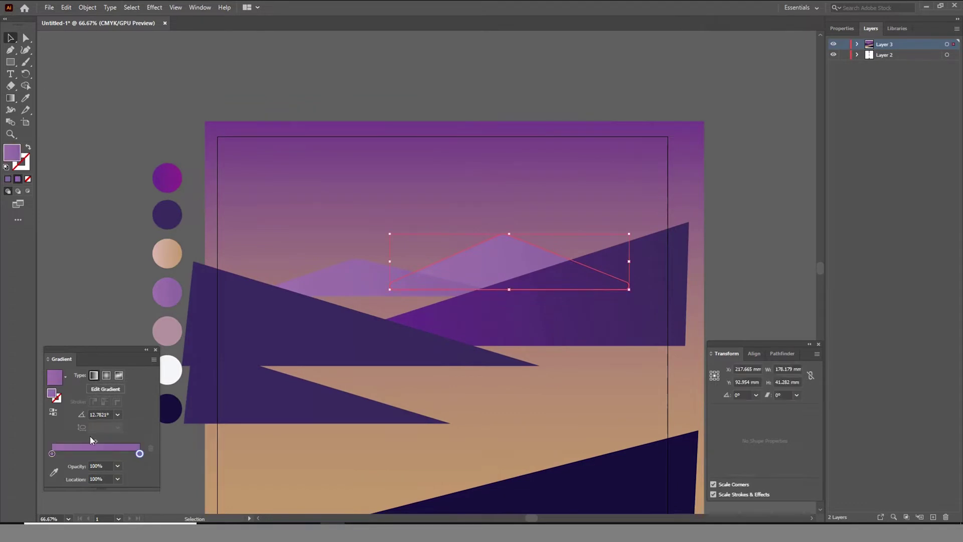
click(51, 453)
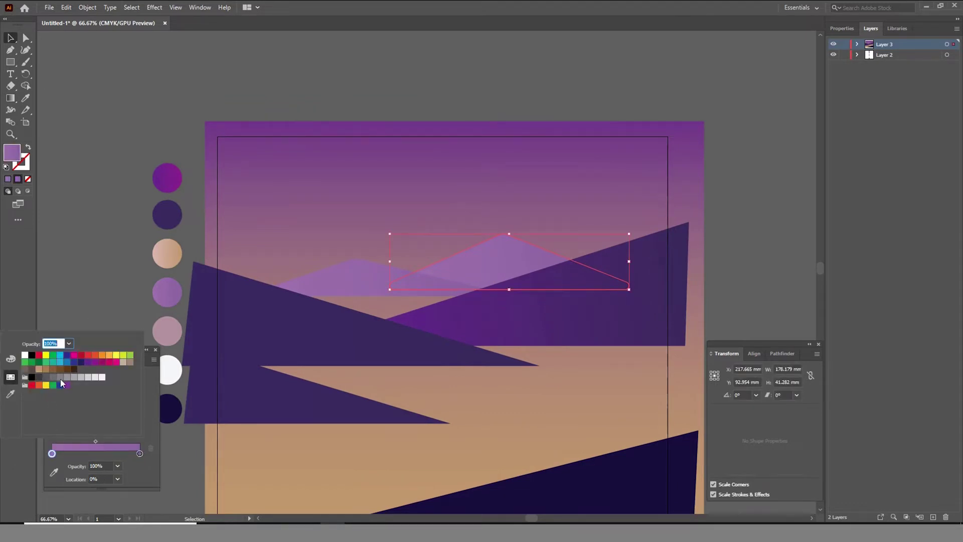
click(87, 362)
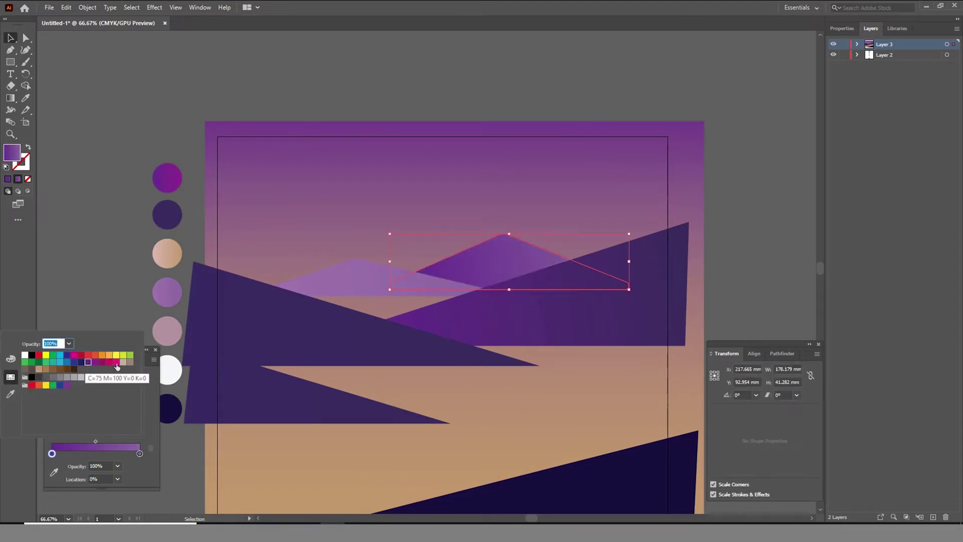
click(96, 441)
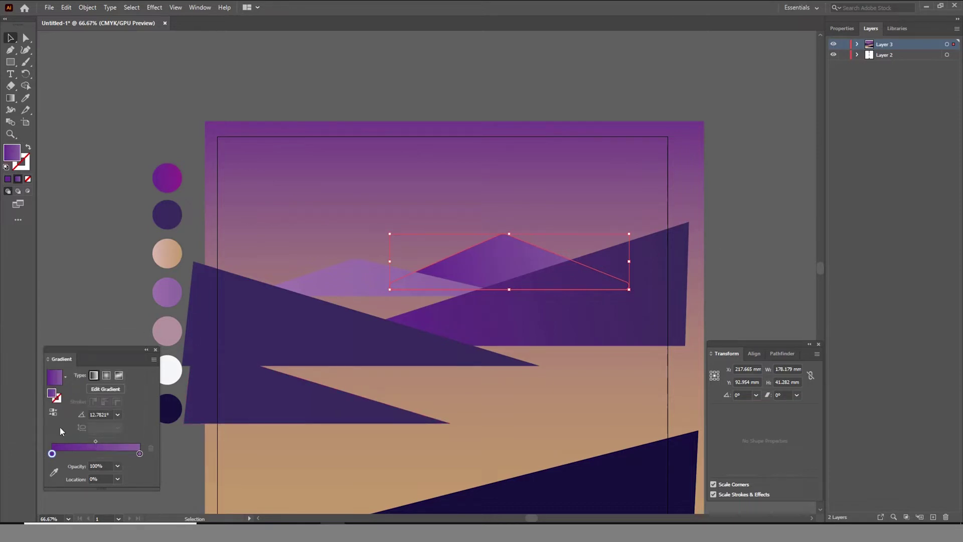
drag(96, 442, 92, 442)
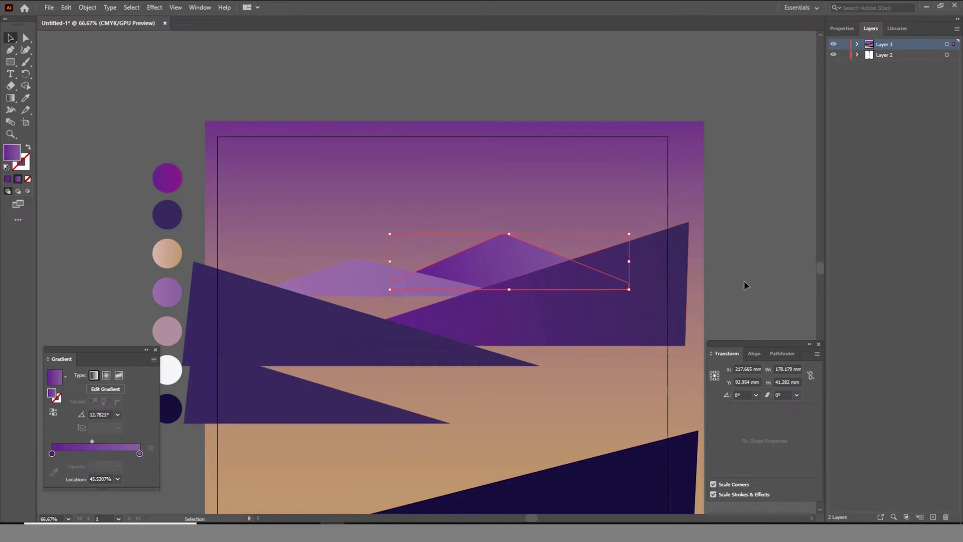
- Copy the right mountain's purple onto the left back mountain with the Eyedropper
click(709, 302)
click(403, 287)
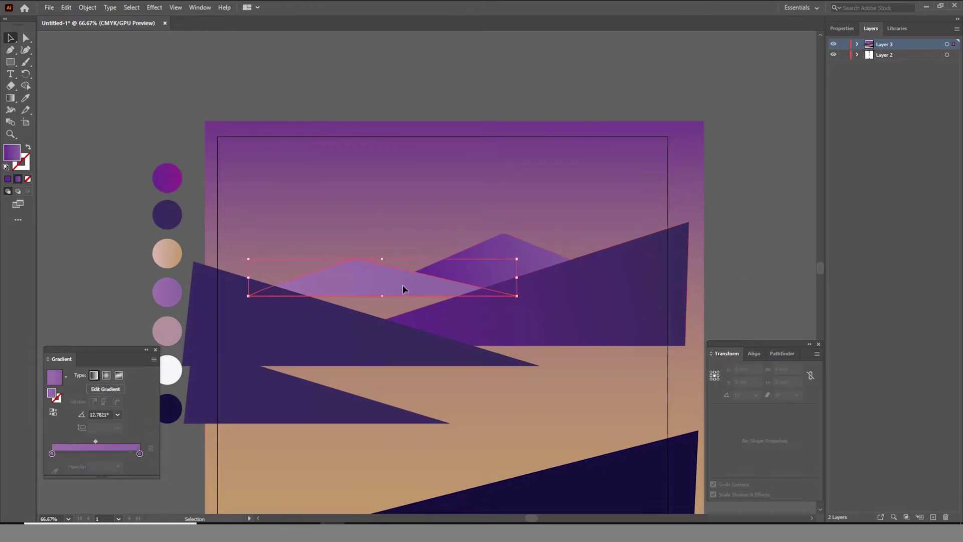
key(i)
click(528, 253)
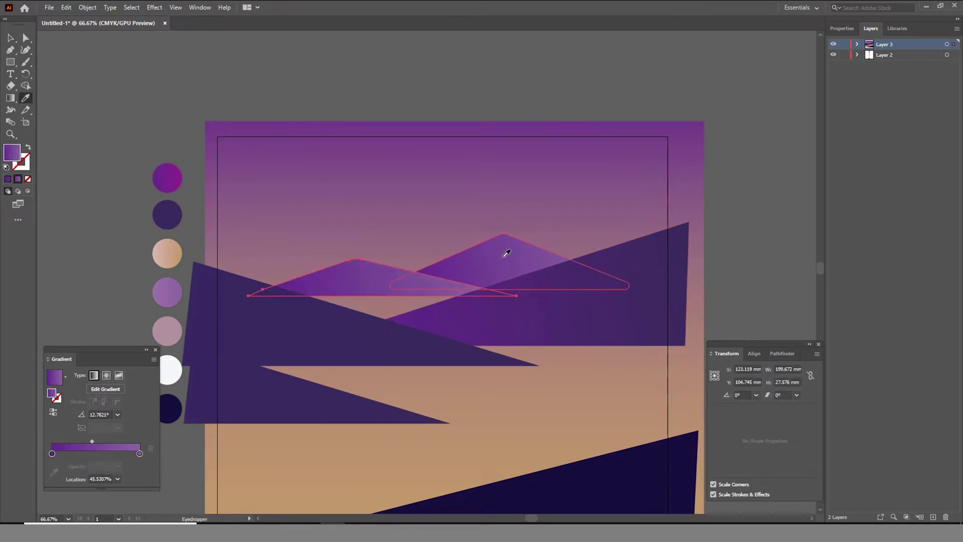
click(10, 37)
click(237, 54)
- Set the lower-left triangle's gradient to run from dark indigo to purple
click(263, 412)
click(52, 454)
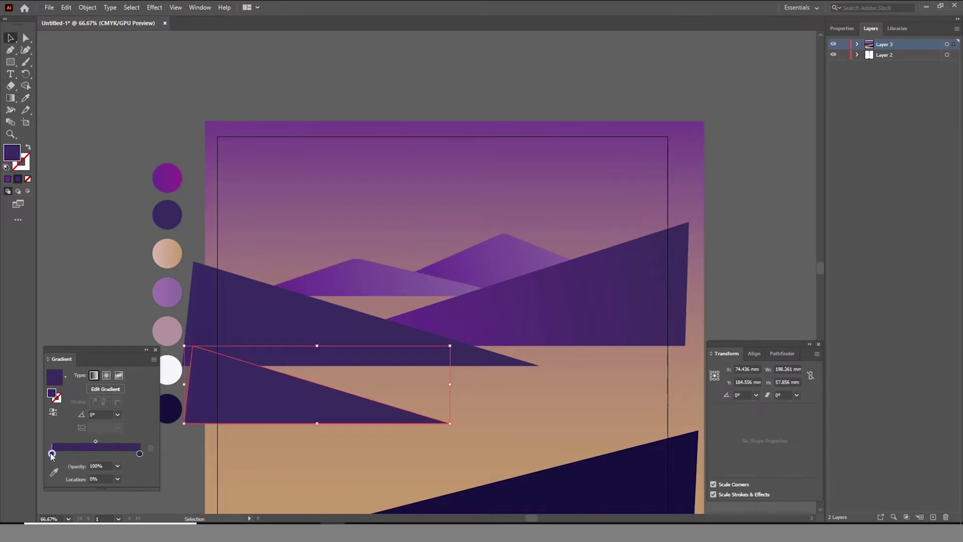
double_click(52, 454)
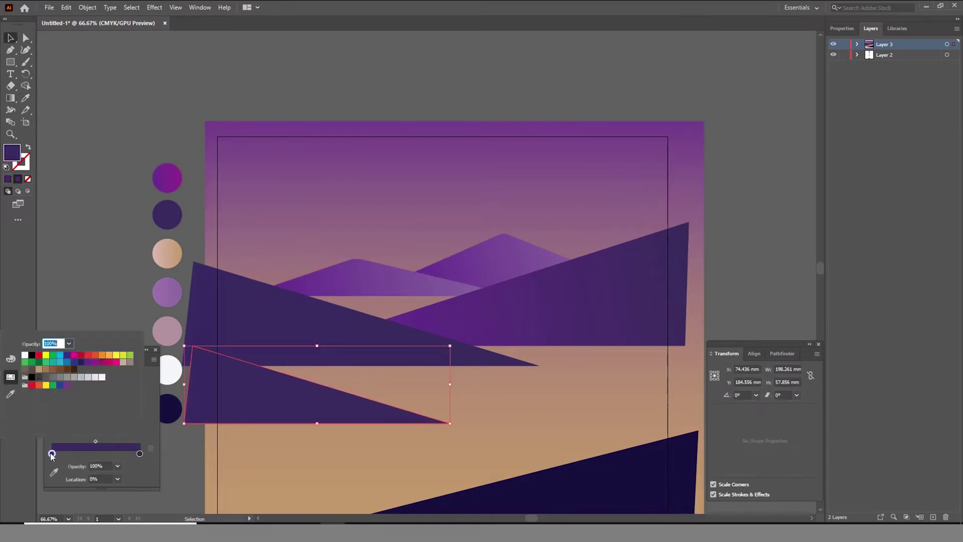
click(88, 362)
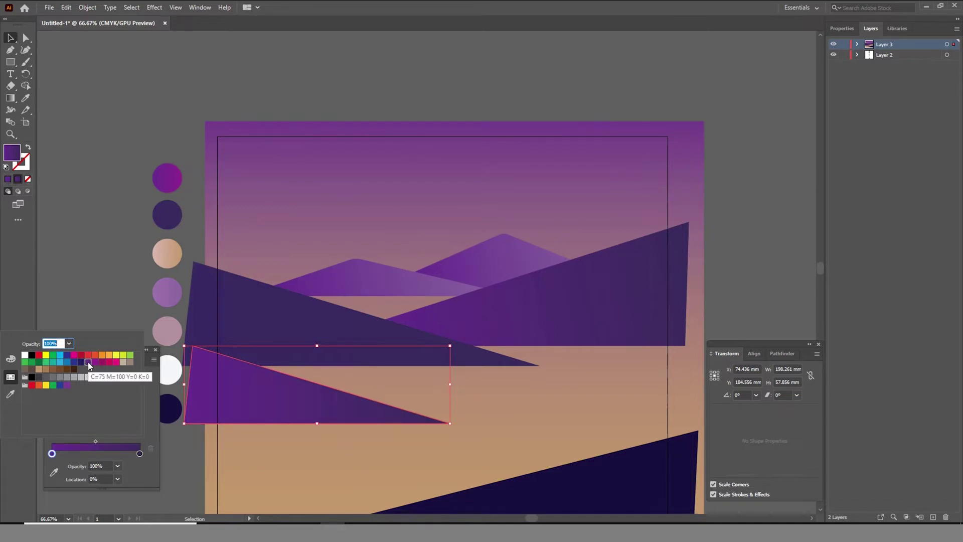
click(81, 362)
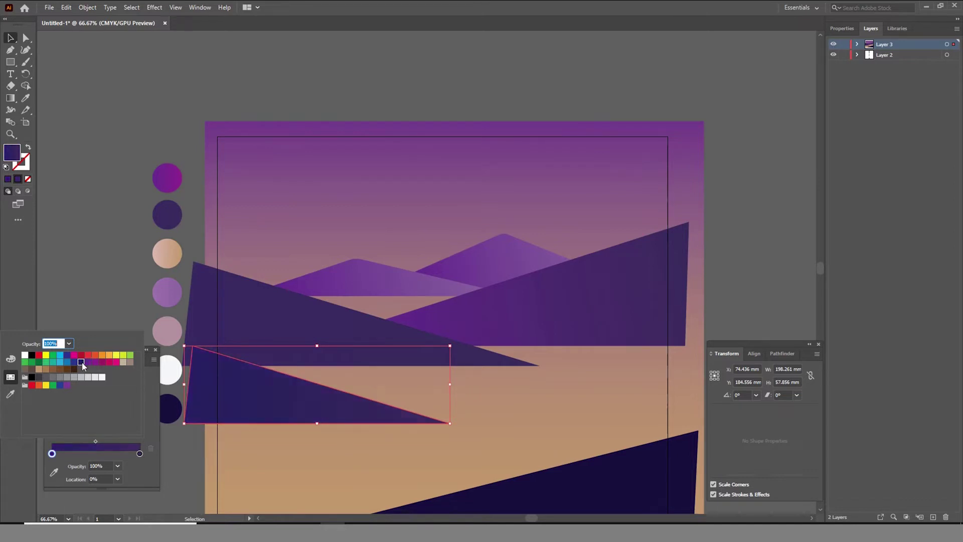
click(140, 453)
double_click(140, 453)
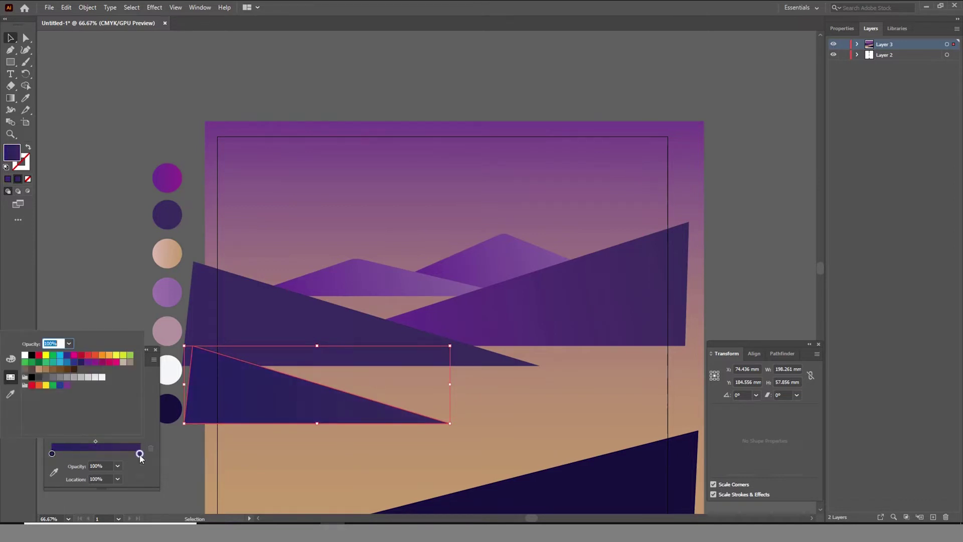
click(74, 363)
click(88, 361)
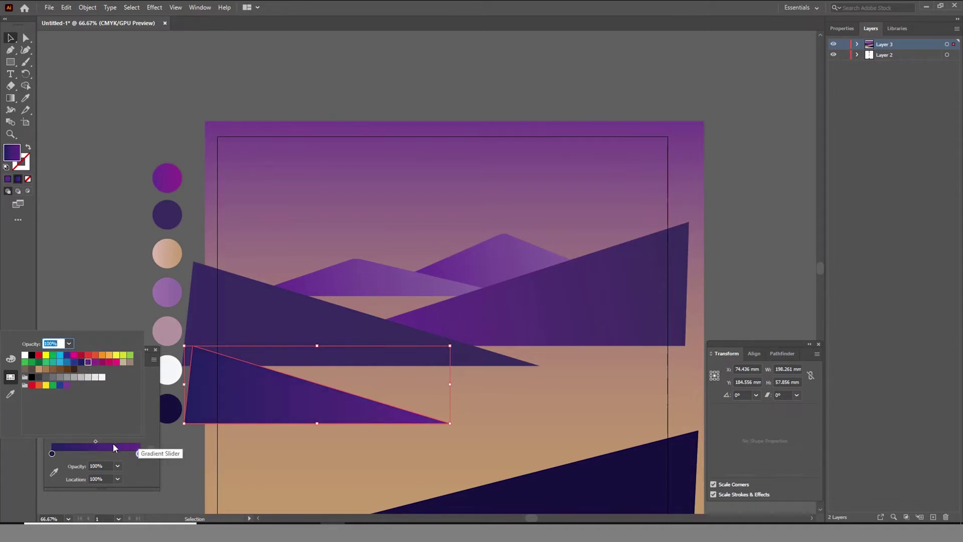
click(96, 442)
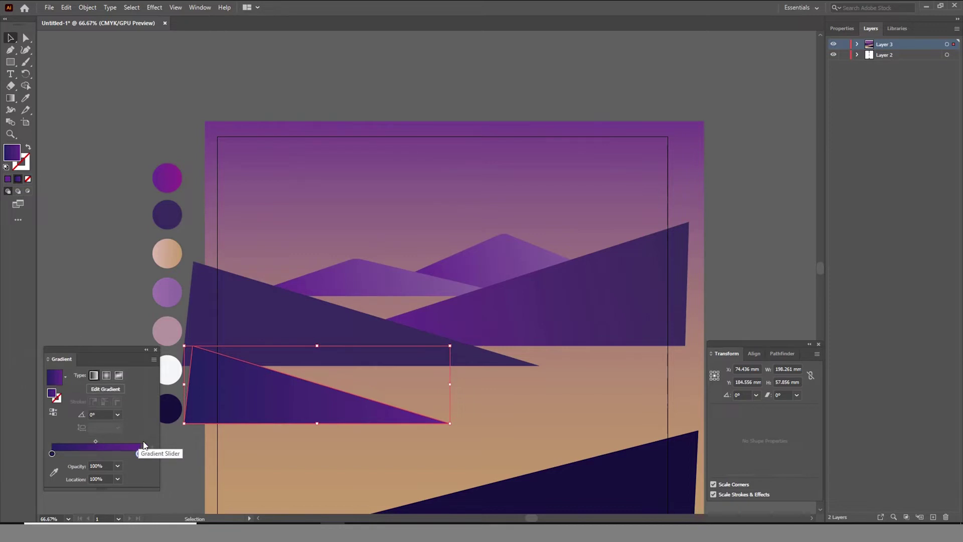
- Copy that gradient onto the upper triangle and angle it to about -17.7367°
click(265, 327)
key(i)
click(268, 395)
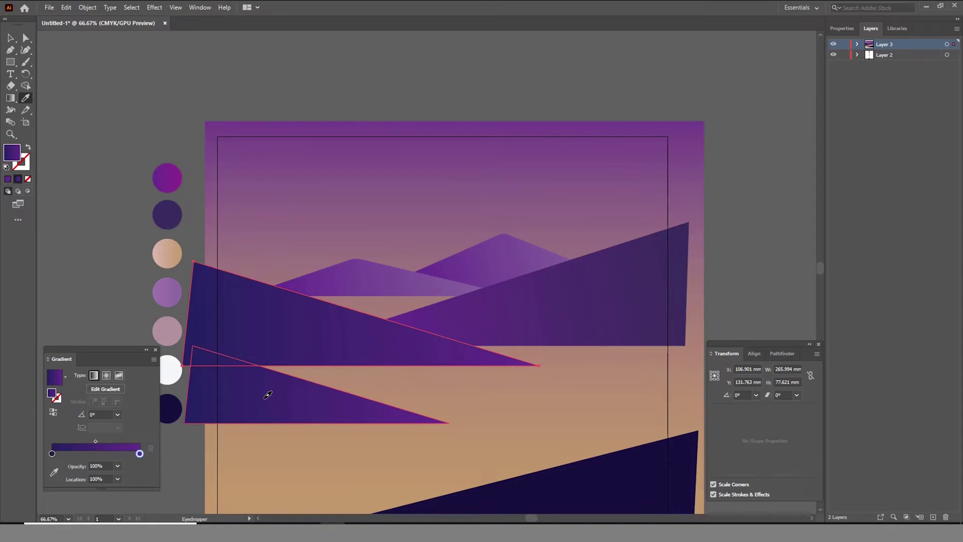
key(g)
mouse_move(181, 279)
mouse_down()
mouse_move(357, 346)
mouse_move(445, 363)
mouse_up()
drag(173, 305, 433, 389)
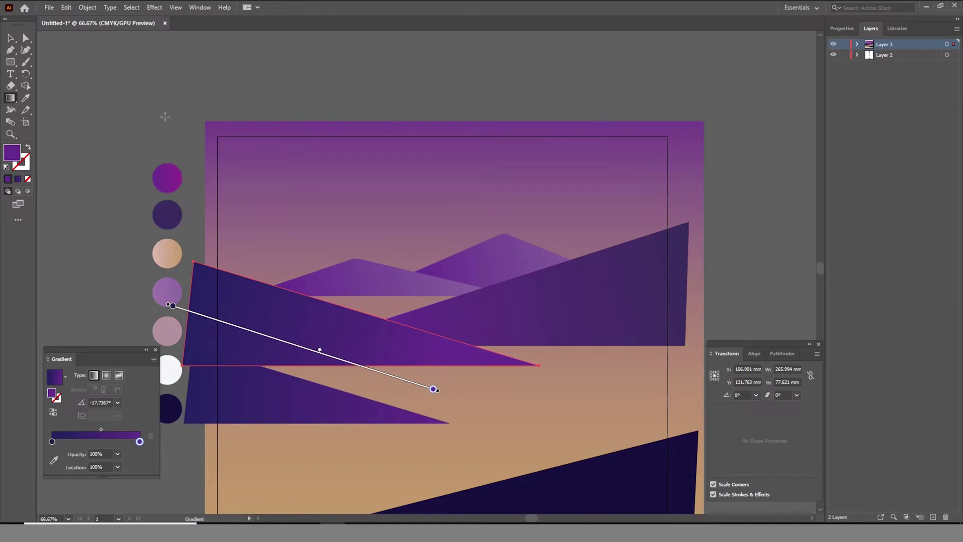
- Draw a circle above the mountains and fill it with the white palette colour
key(v)
click(84, 122)
key(ctrl+minus)
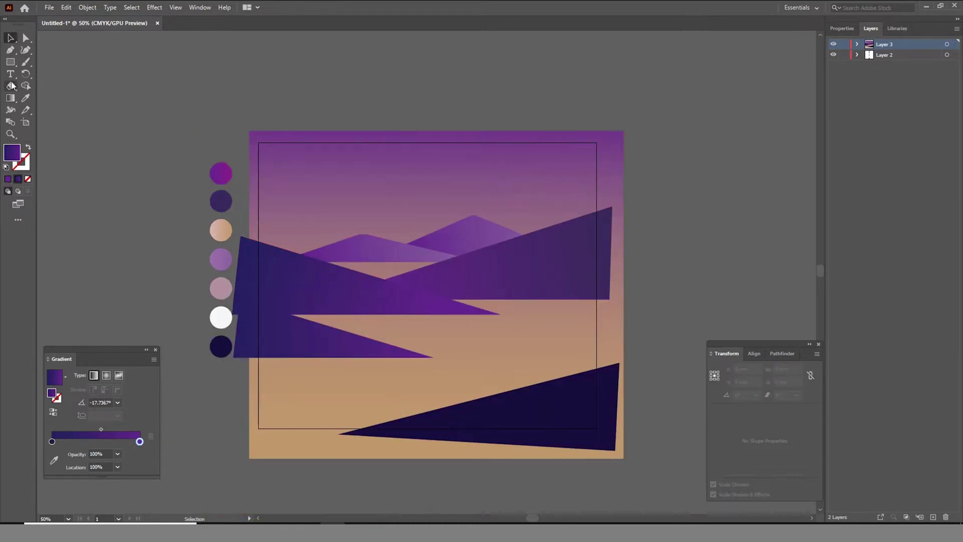
drag(10, 62, 58, 92)
click(56, 74)
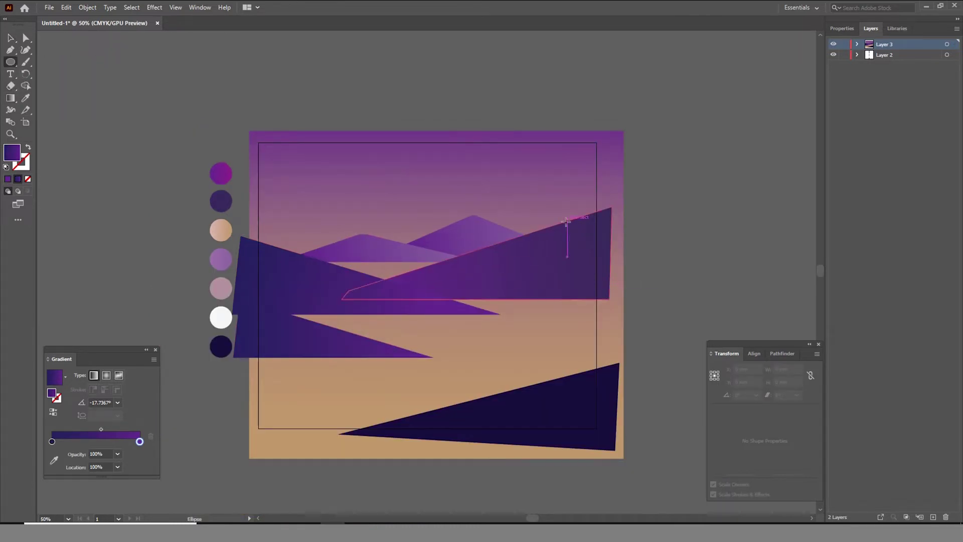
drag(468, 210, 528, 256)
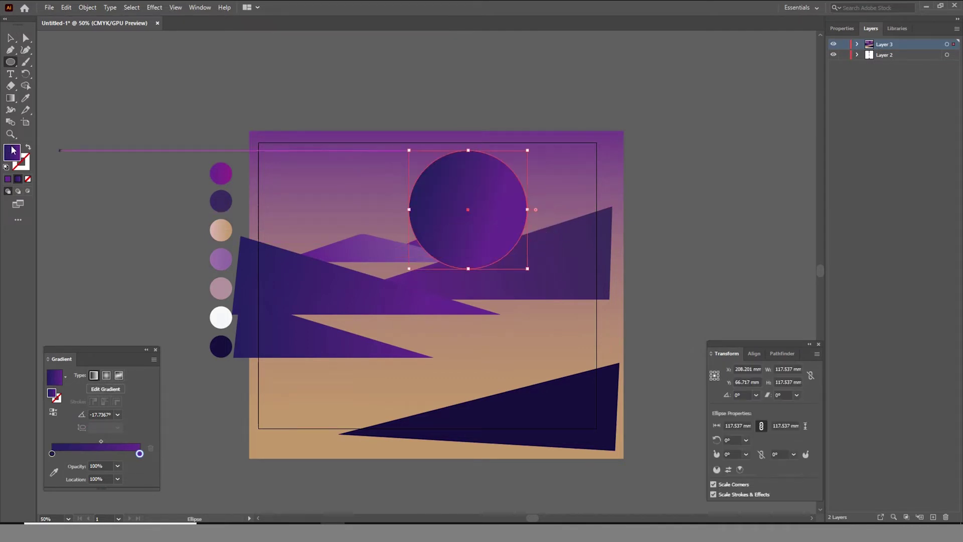
key(i)
click(221, 317)
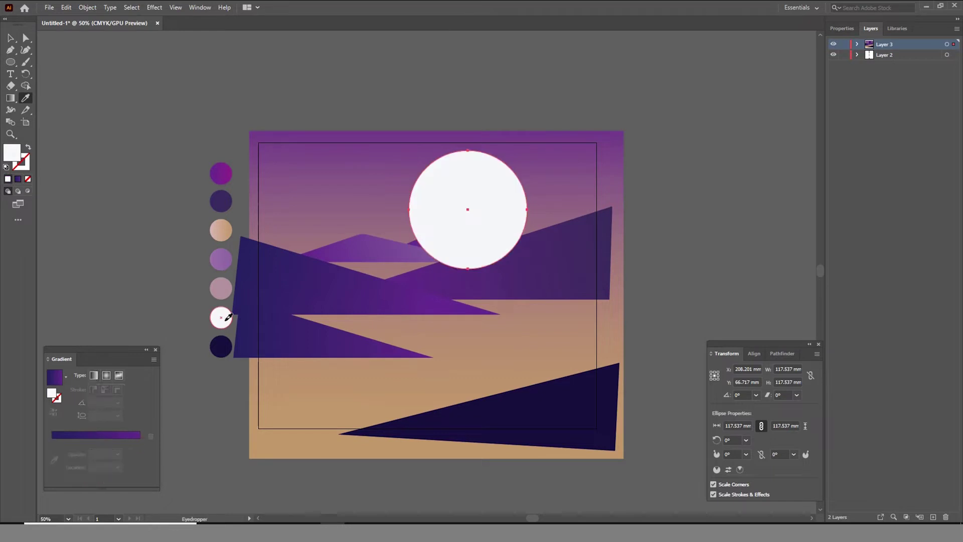
- Reorder the white circle behind the mountains, just above the sky rectangle in Layers
click(10, 39)
right_click(489, 239)
mouse_move(517, 408)
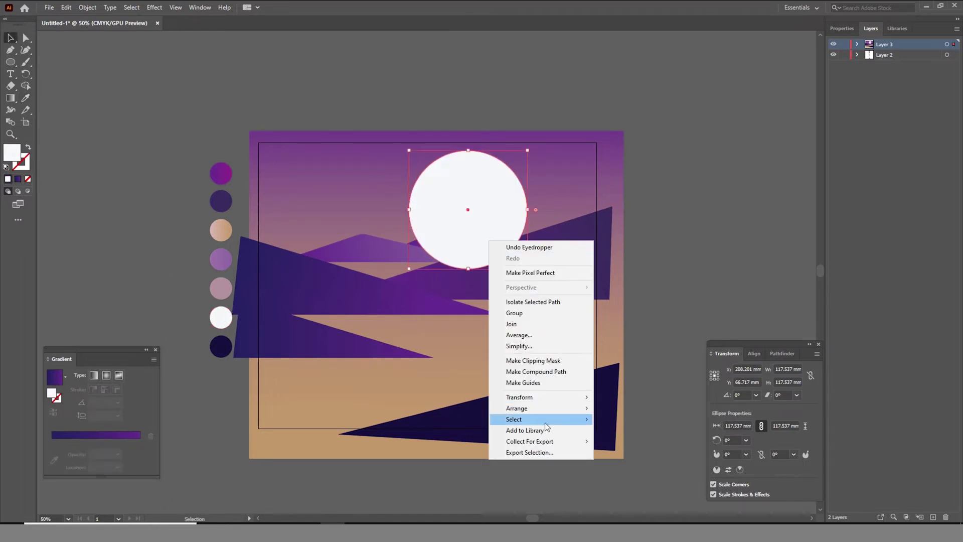
click(648, 441)
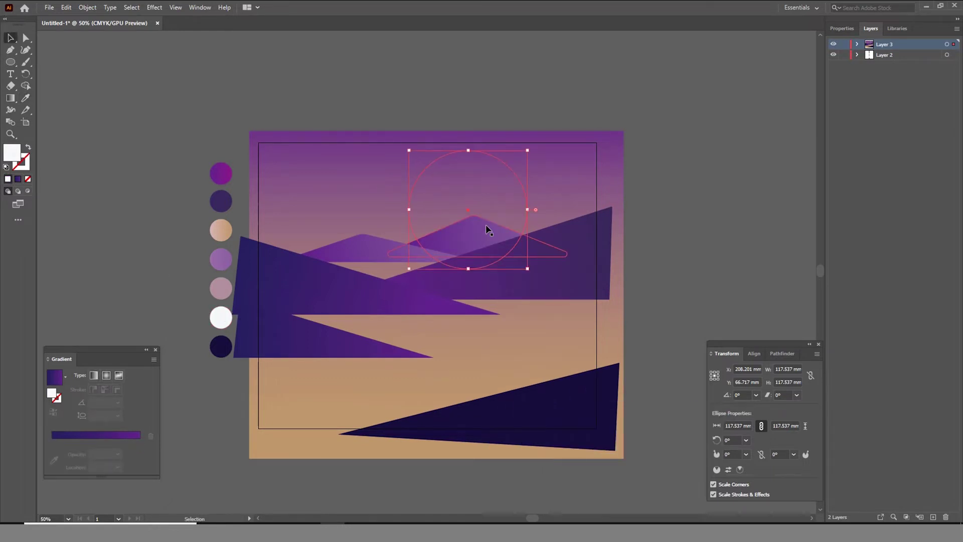
right_click(486, 196)
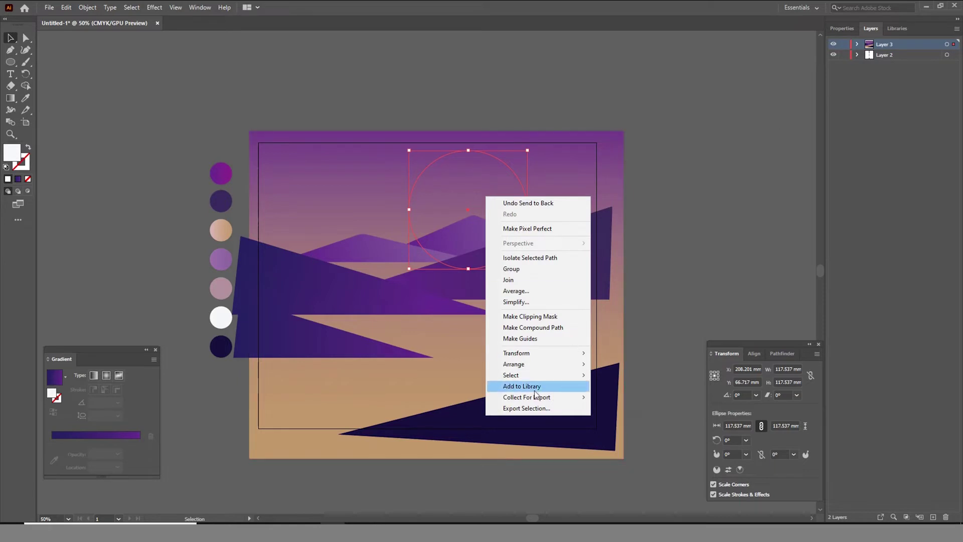
click(736, 152)
click(858, 45)
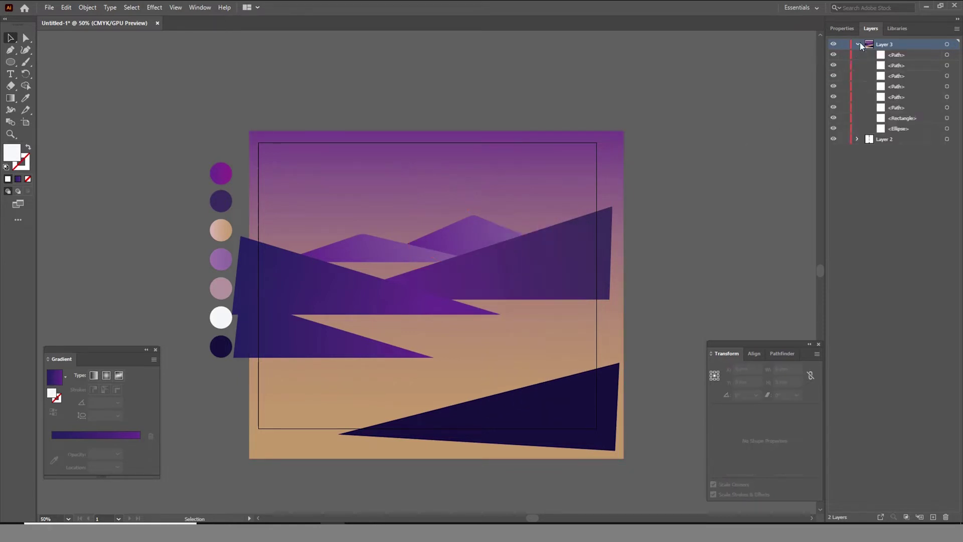
click(899, 129)
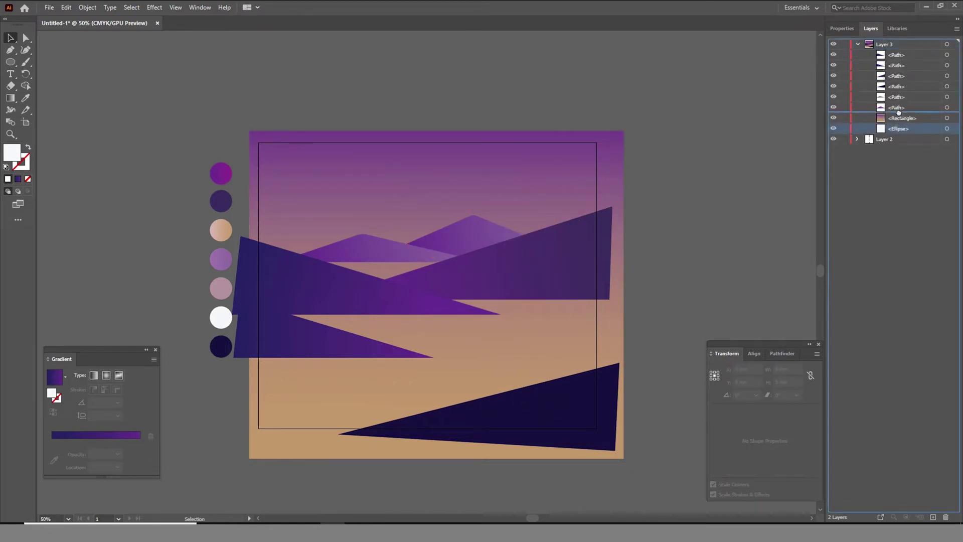
drag(899, 108, 898, 113)
- Enlarge the sun to 132.478 mm behind the right peak and add a 28%-opacity reflection copy below
drag(471, 214, 515, 227)
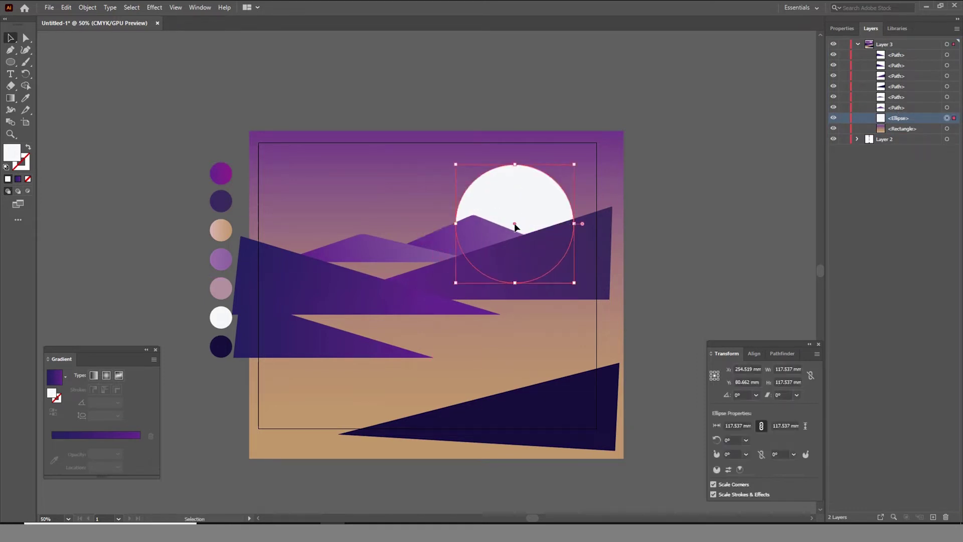
drag(456, 223, 447, 223)
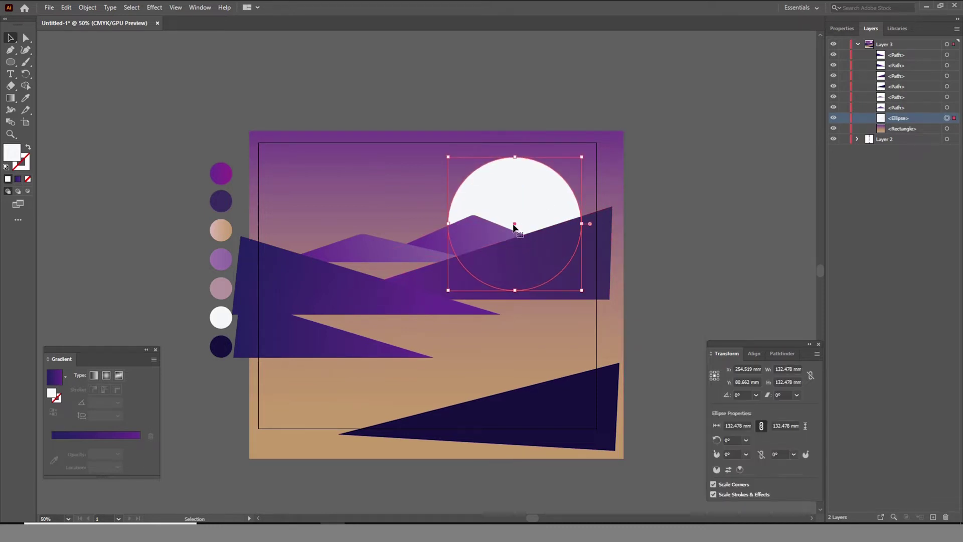
drag(514, 225, 522, 285)
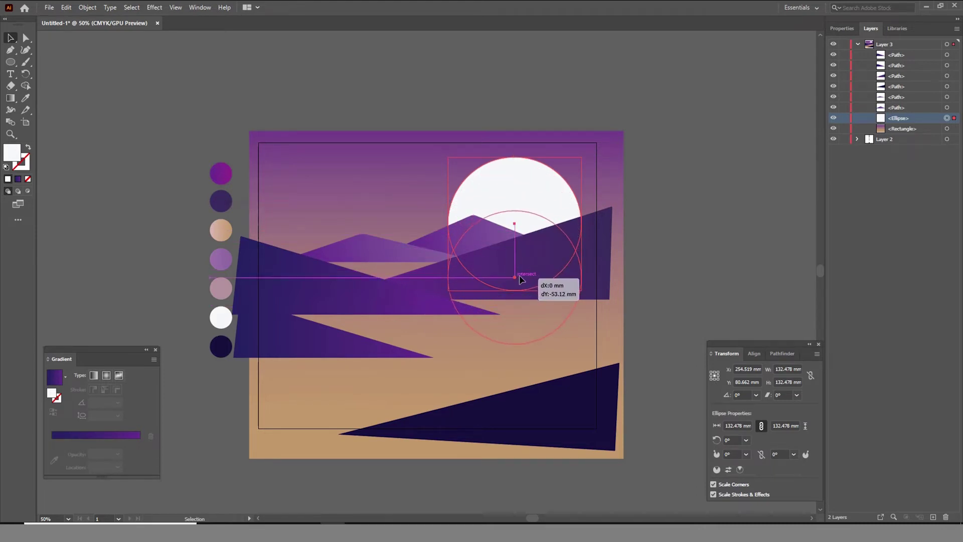
drag(521, 286, 523, 295)
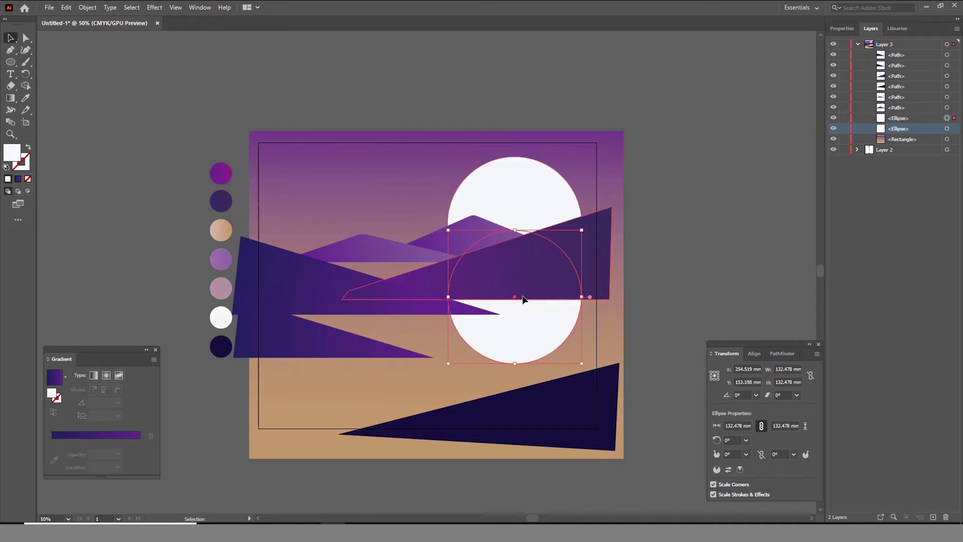
click(853, 32)
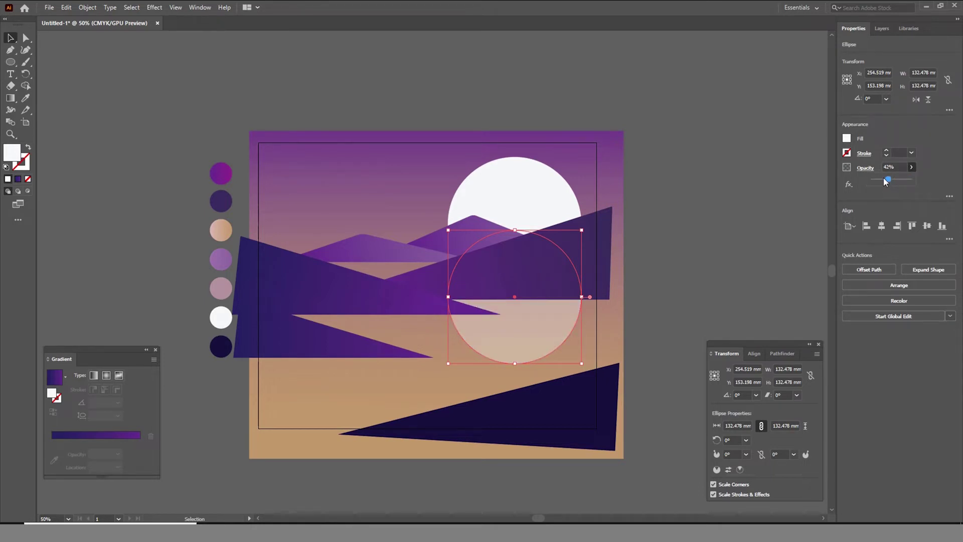
click(681, 183)
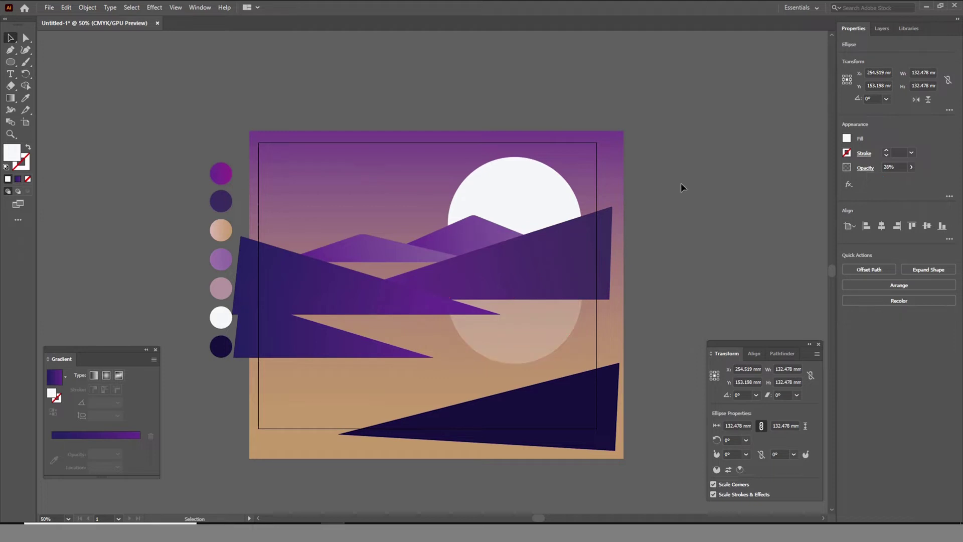
scroll(298, 339, up, 2)
- Draw a thin three-point triangle with the Pen tool and fill it dark brown #66503a
key(p)
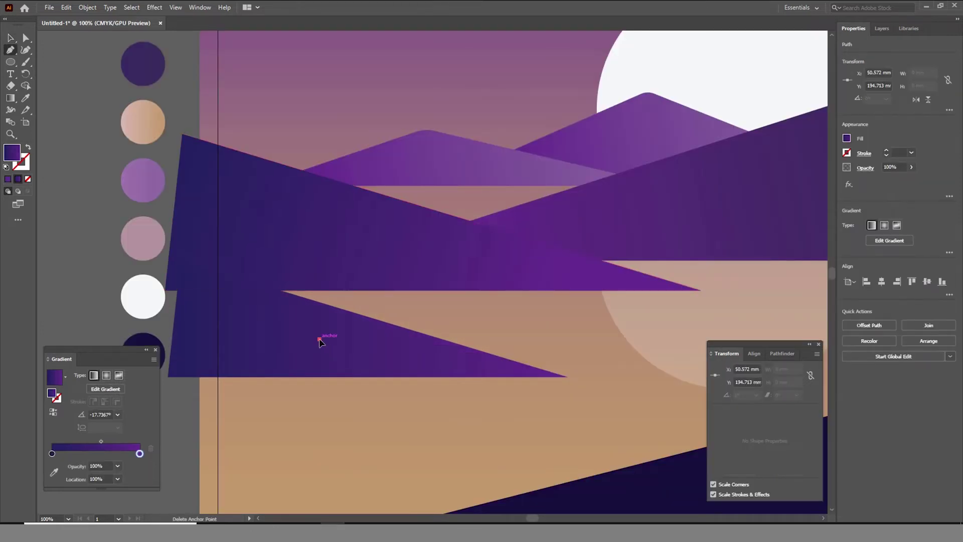
click(319, 340)
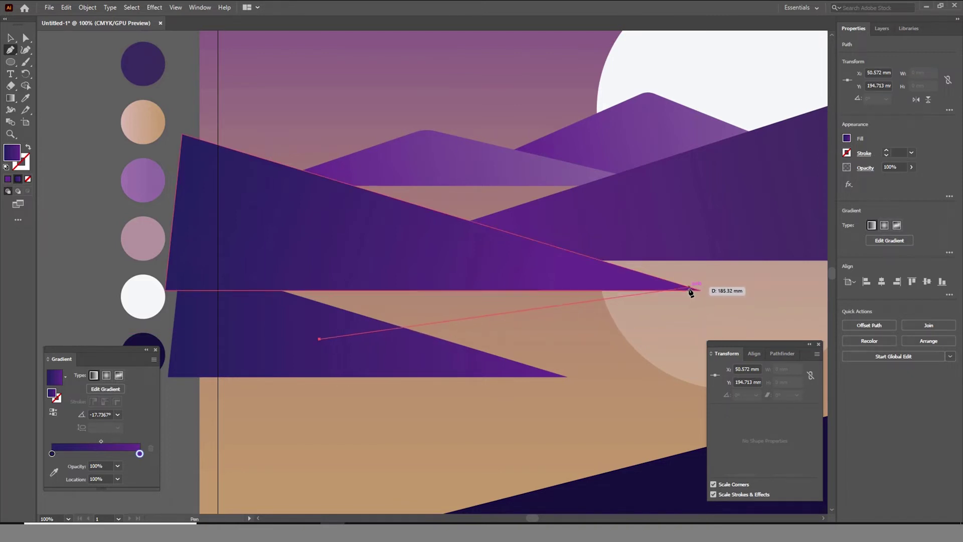
click(696, 290)
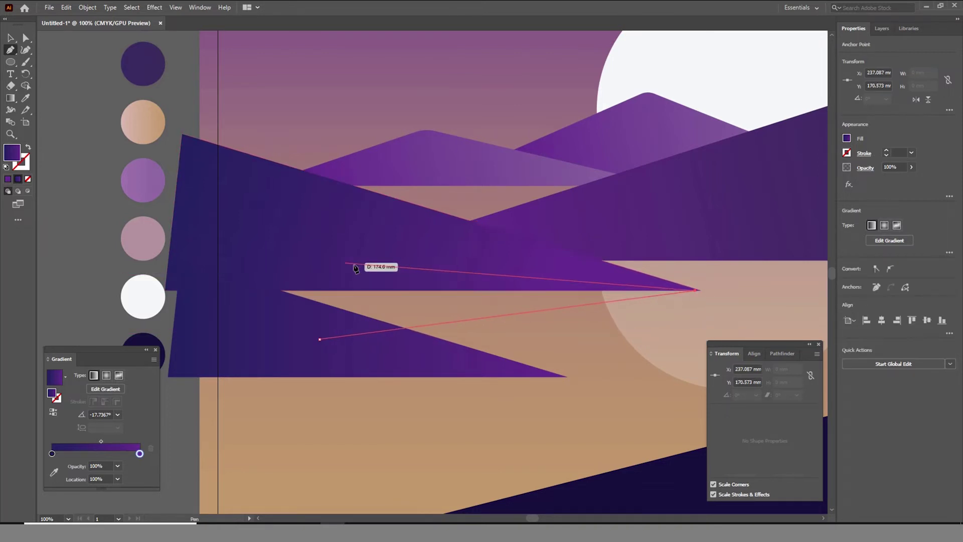
click(242, 267)
click(319, 339)
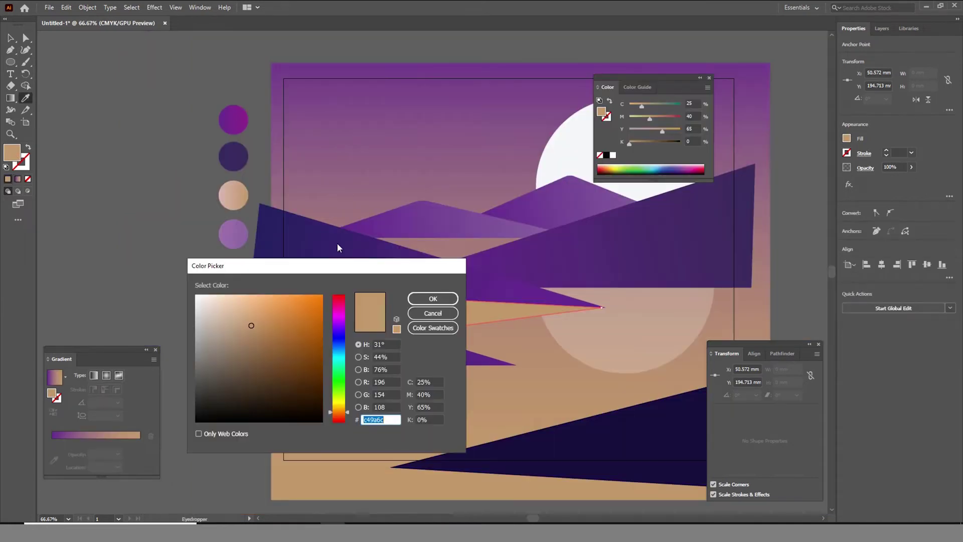
click(250, 371)
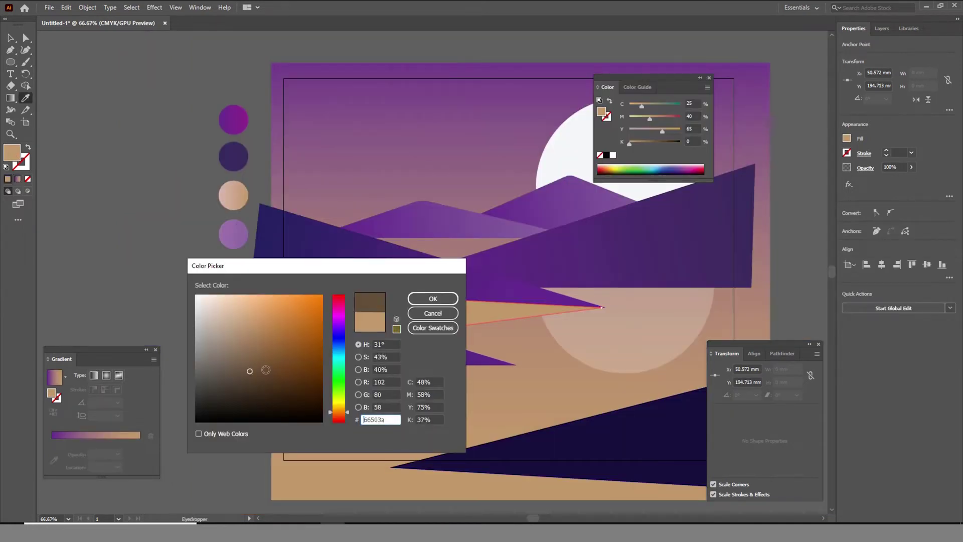
click(419, 300)
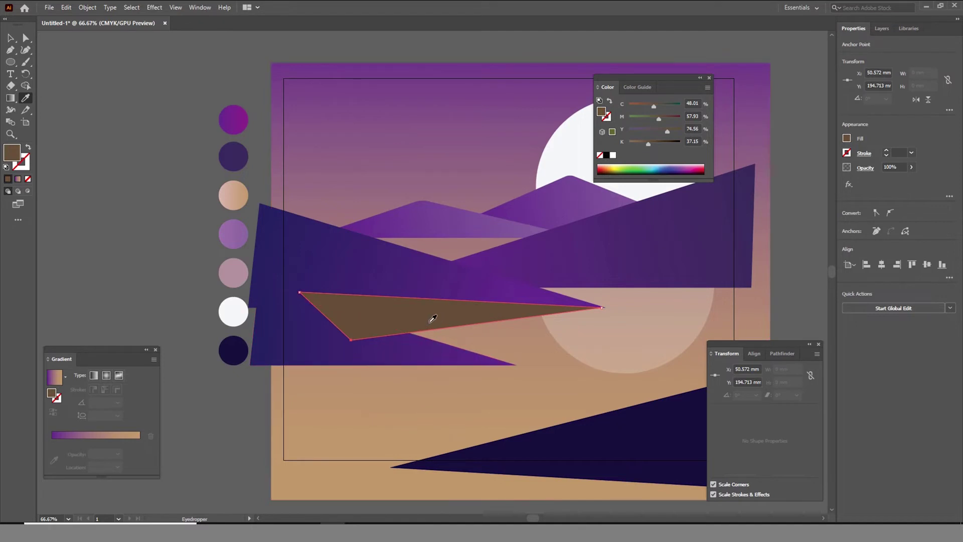
- Send the brown triangle one step backward behind the large purple mountain
key(v)
right_click(458, 319)
mouse_move(486, 267)
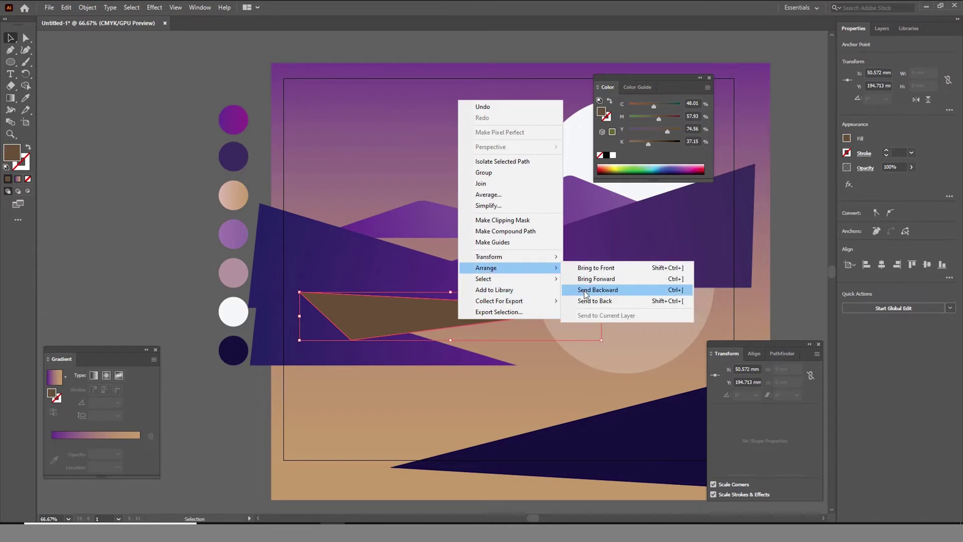
click(583, 290)
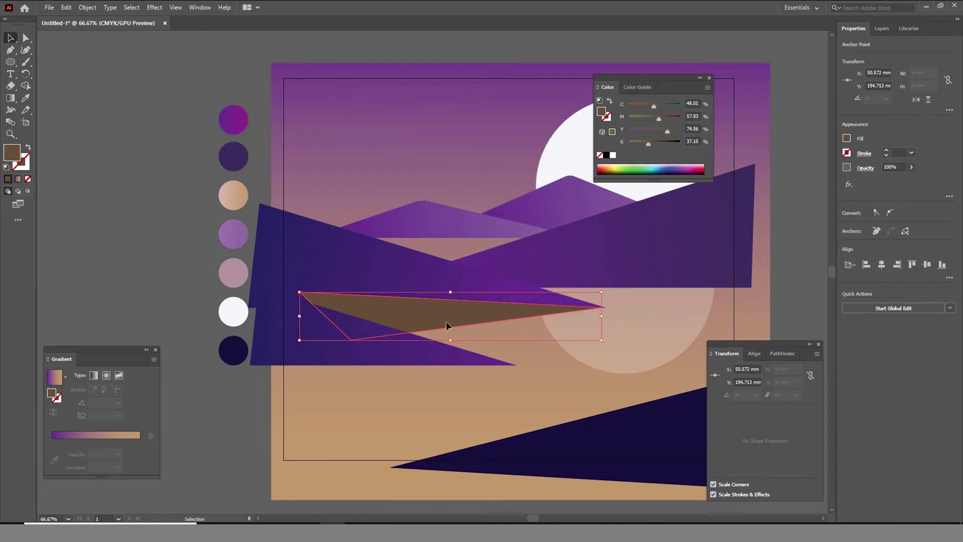
click(910, 168)
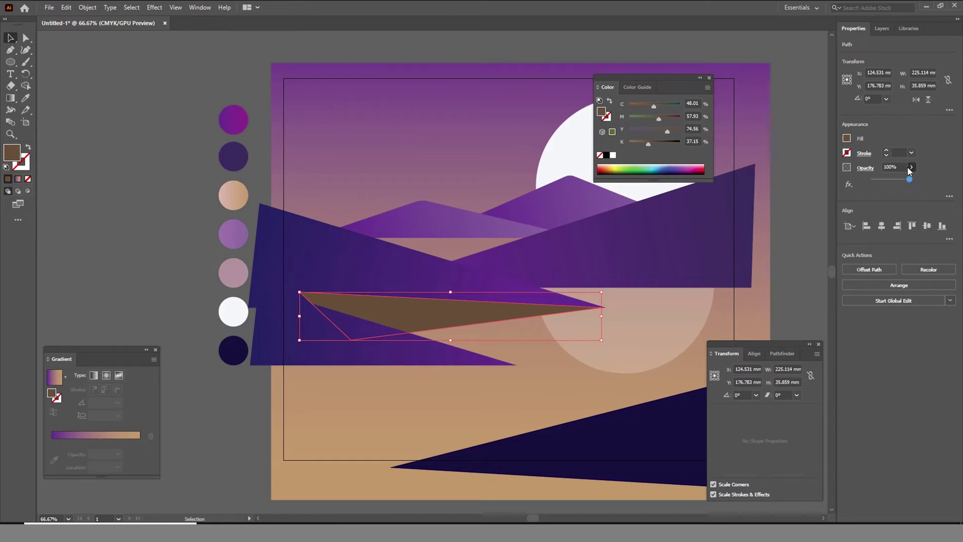
- Set the brown triangle to 29% opacity and send it behind the purple mountains
click(885, 179)
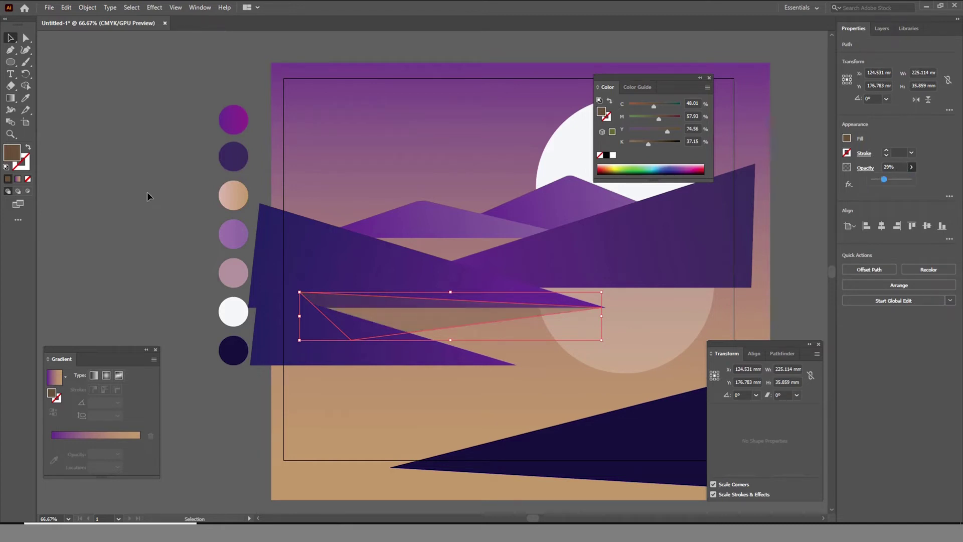
click(106, 104)
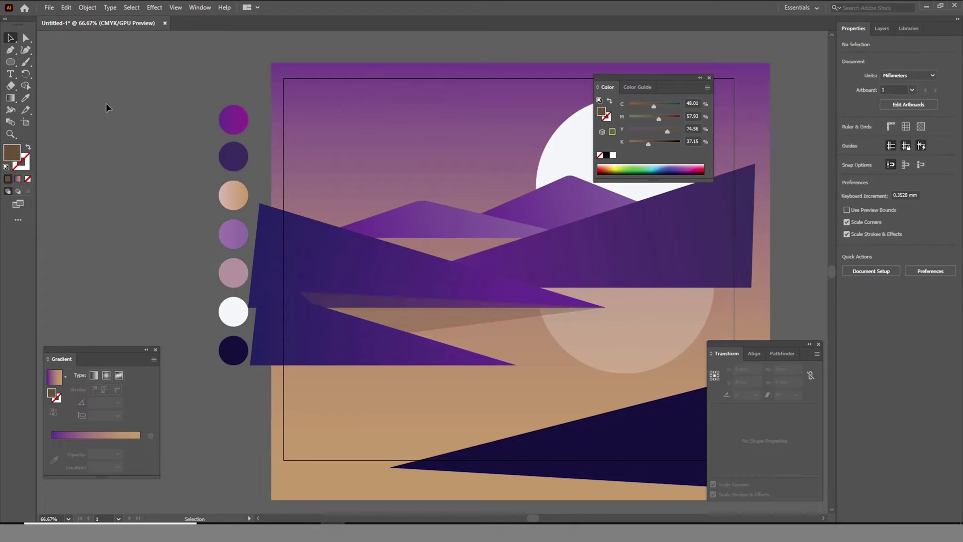
click(432, 317)
right_click(432, 312)
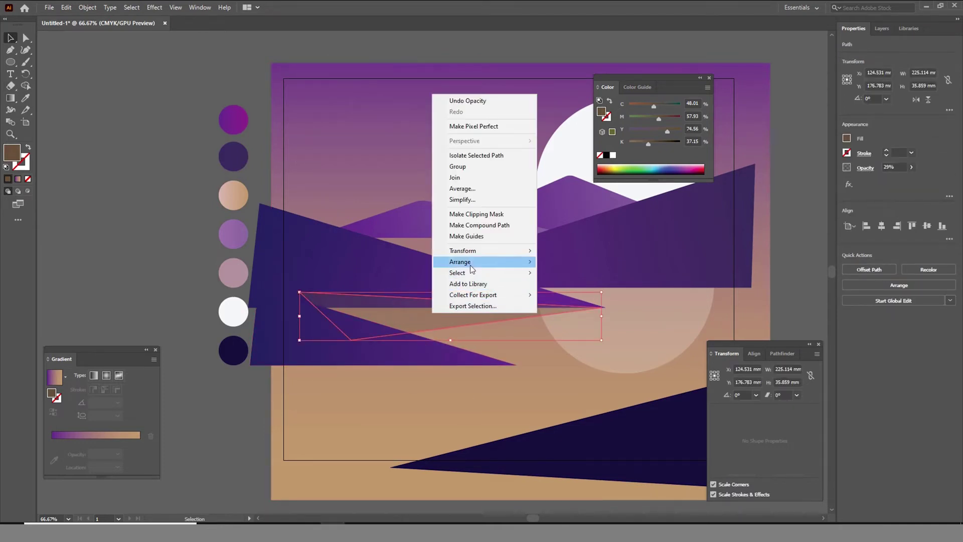
click(571, 285)
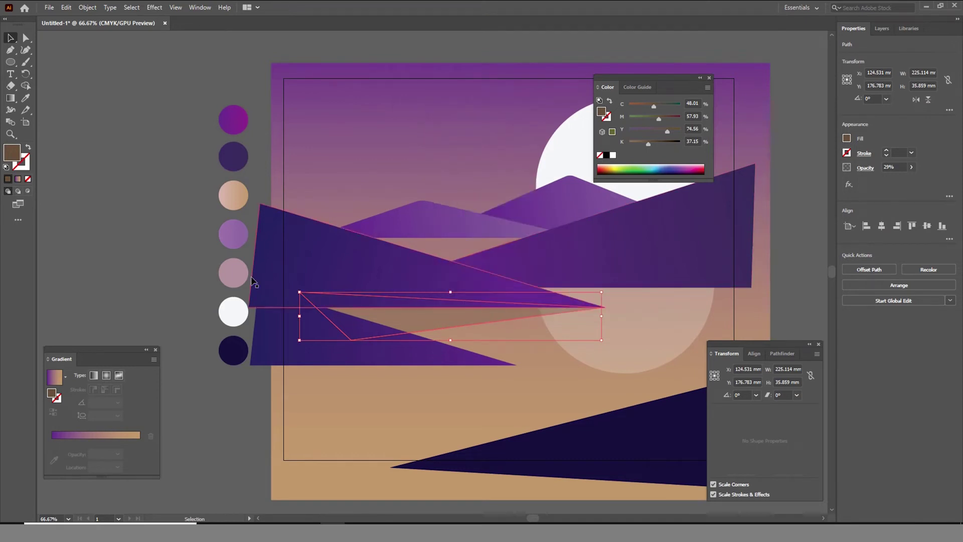
click(155, 263)
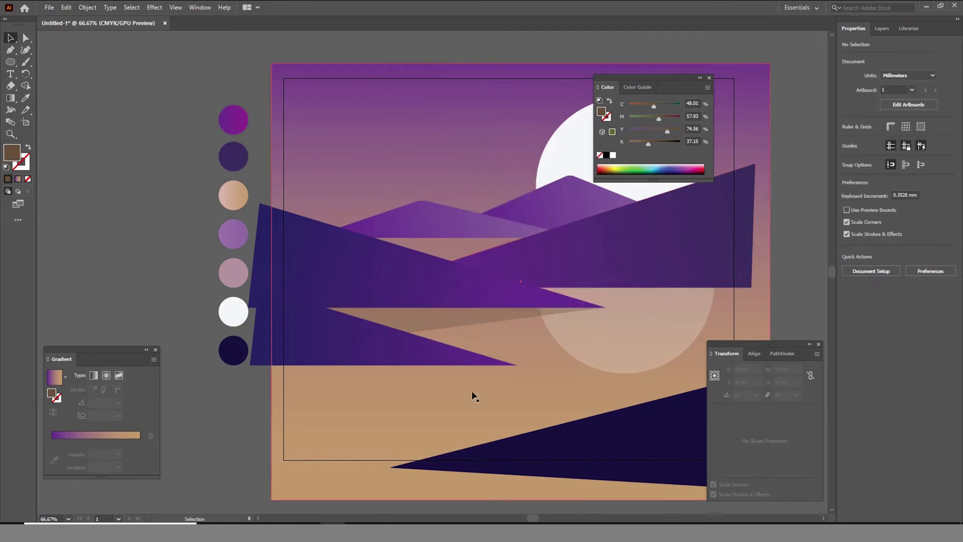
- Place a copy of the translucent triangle down-left, beneath the lower purple mountain
click(448, 324)
mouse_move(484, 316)
mouse_down()
mouse_move(425, 374)
mouse_move(391, 375)
mouse_up()
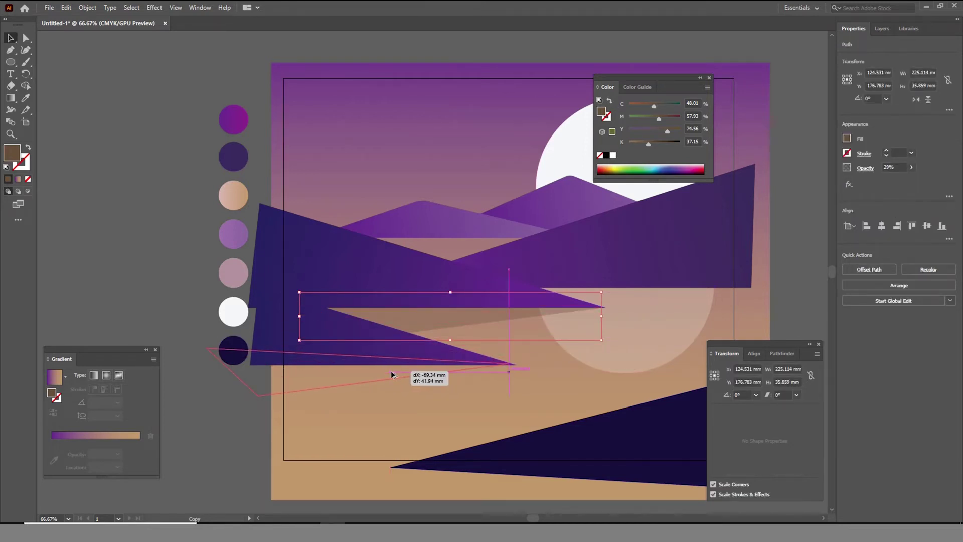
drag(394, 374, 396, 372)
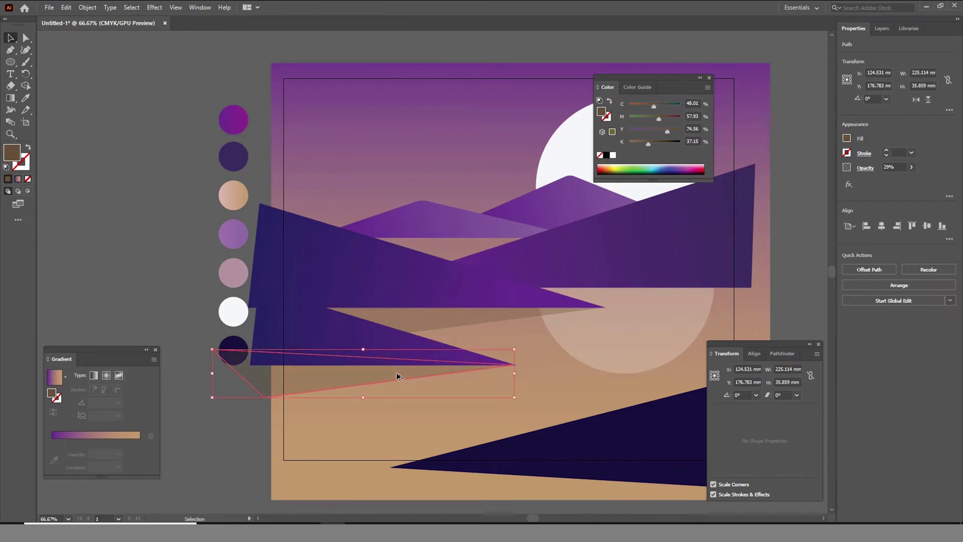
click(125, 274)
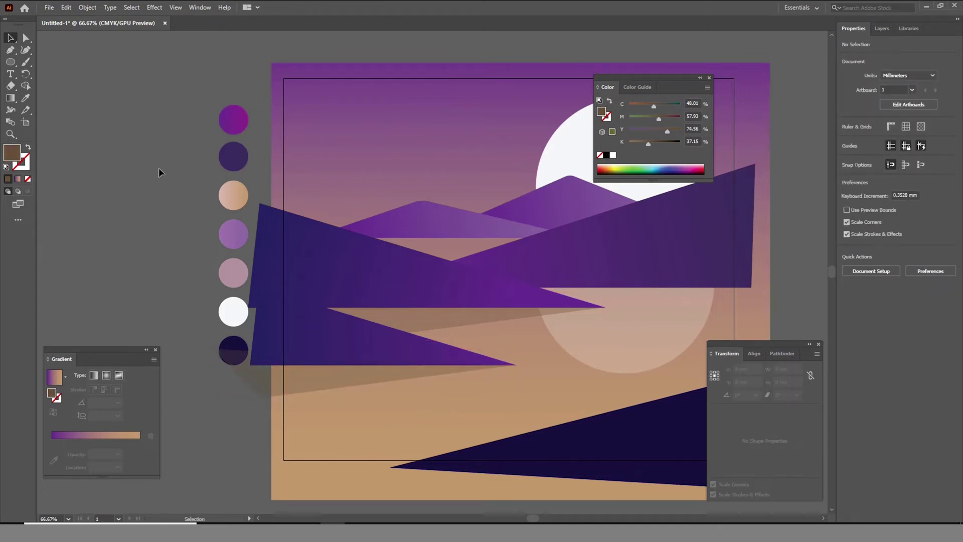
alt+scroll(425, 357, down, 1)
alt+scroll(497, 364, up, 1)
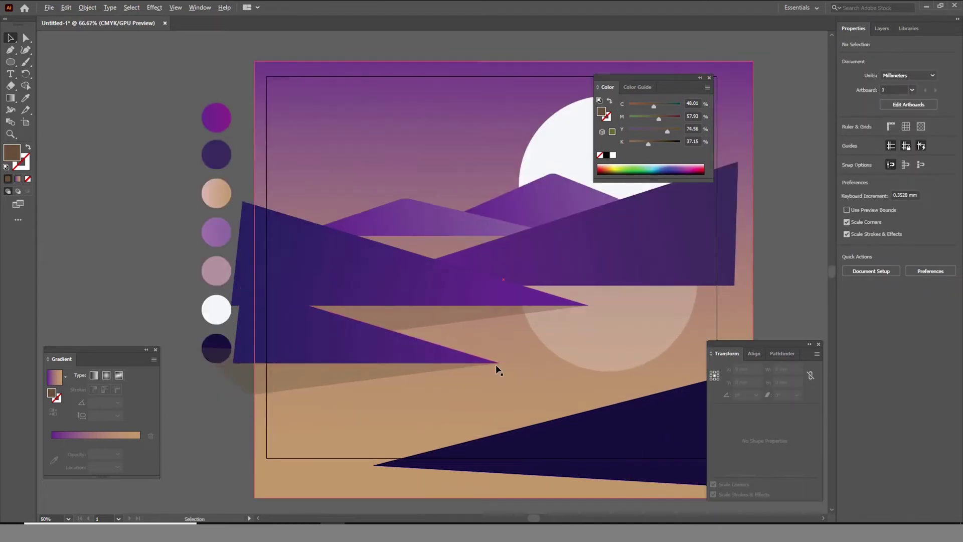
- Move the shadow right, reflect it vertically, and enlarge it slightly
drag(462, 321, 612, 305)
right_click(613, 305)
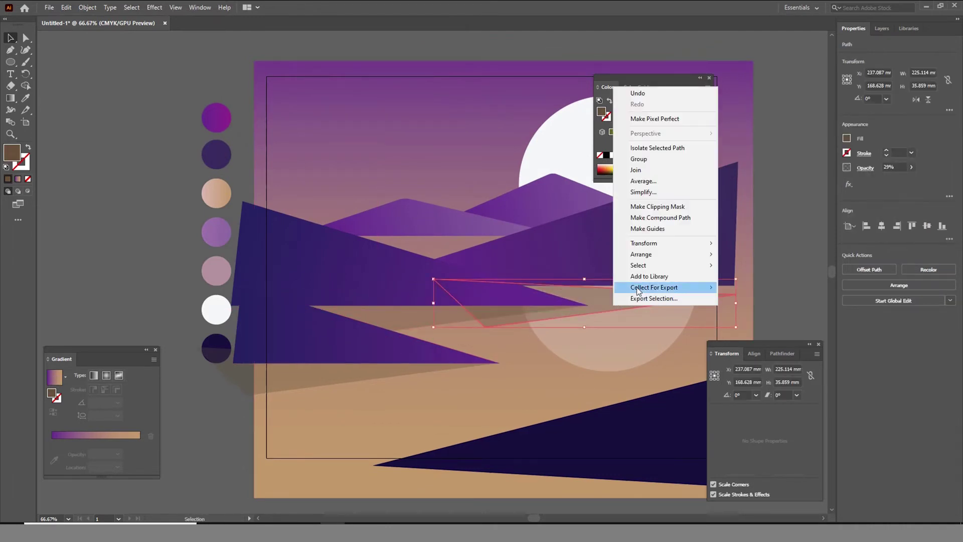
mouse_move(645, 243)
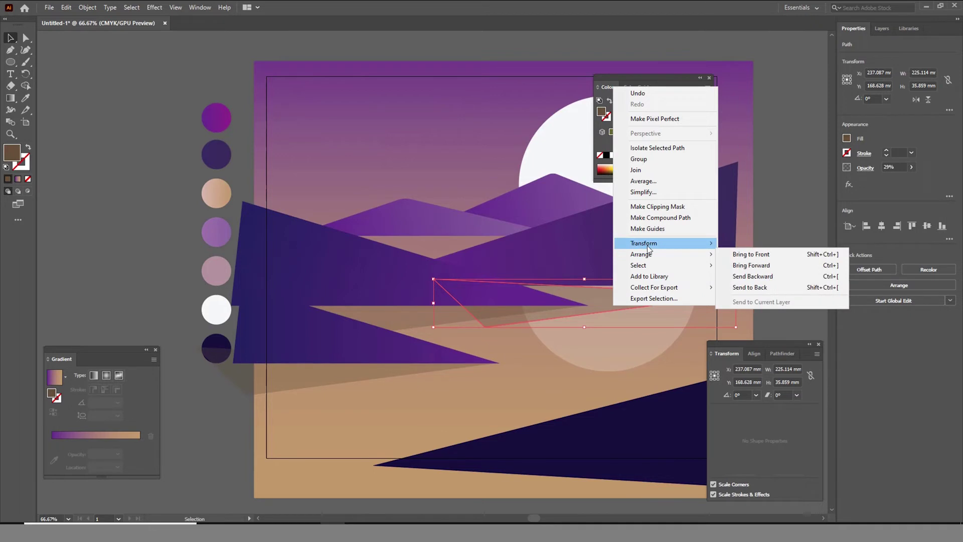
click(805, 276)
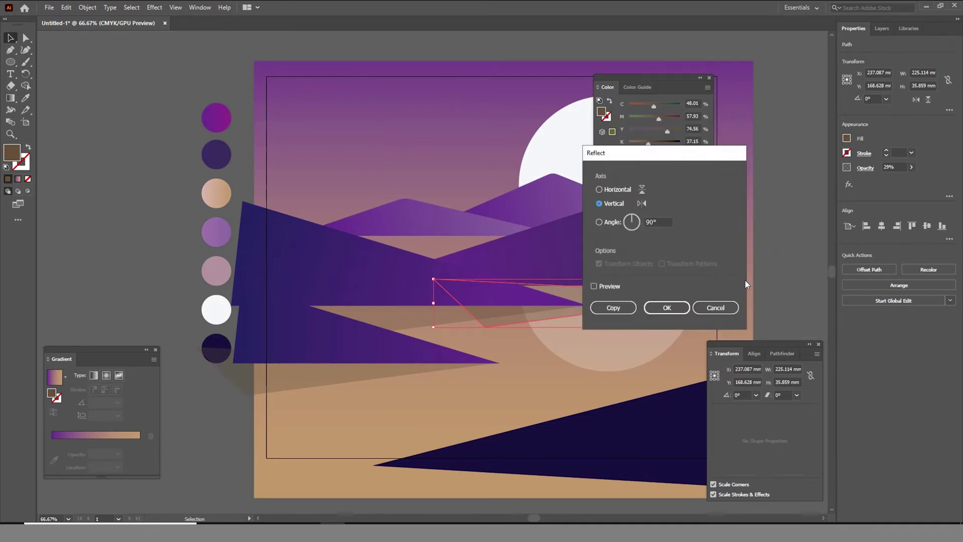
click(595, 286)
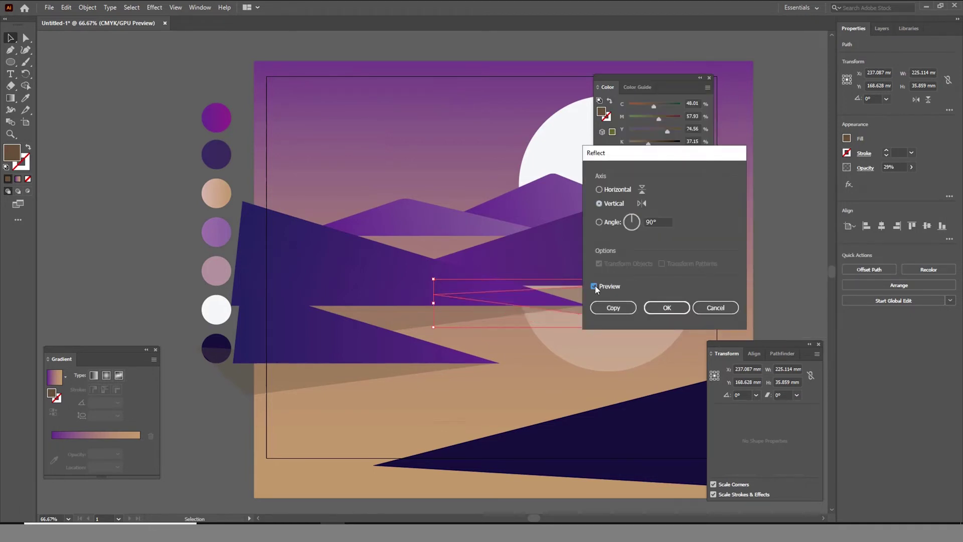
click(688, 308)
drag(640, 304, 669, 300)
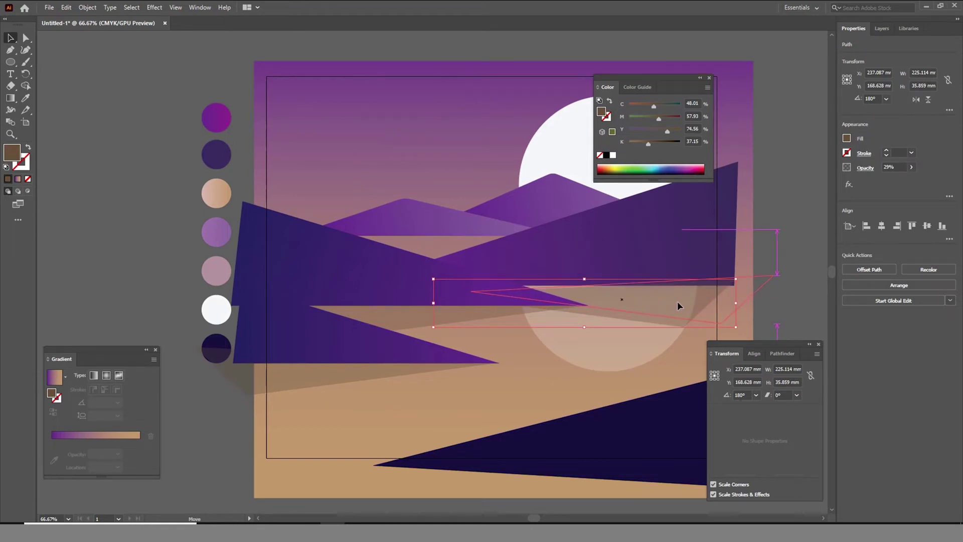
drag(669, 299, 677, 301)
drag(622, 275, 622, 267)
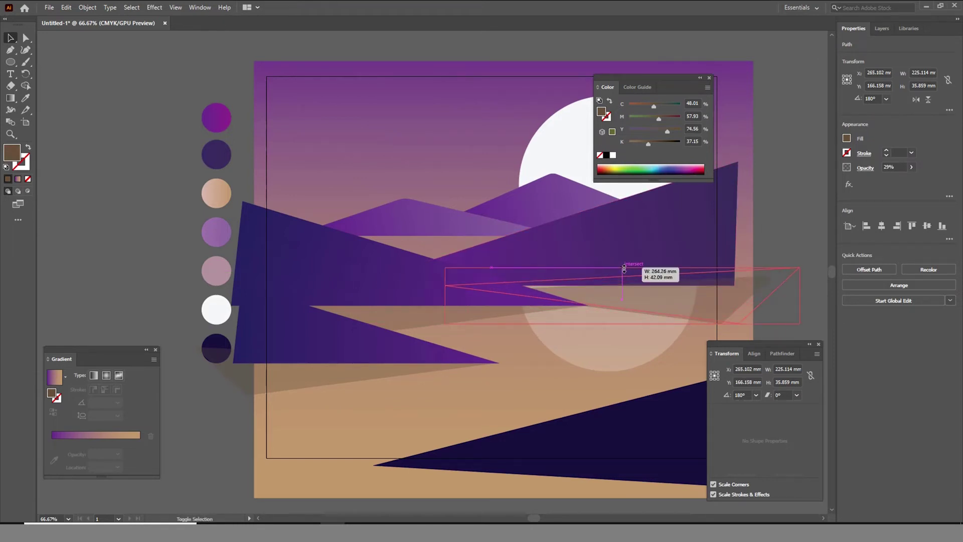
drag(663, 299, 669, 304)
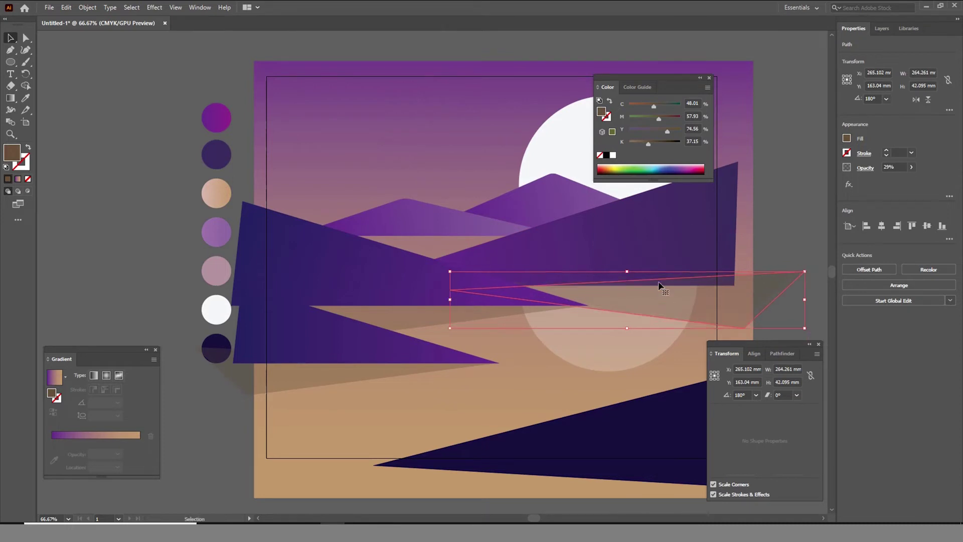
- Send the mirrored shadow back two steps, just behind the right purple mountain
right_click(662, 289)
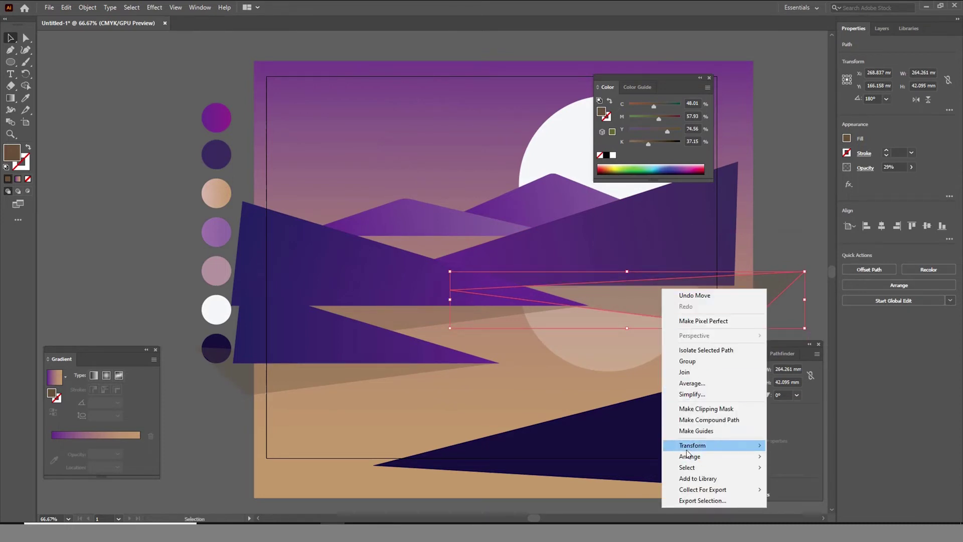
mouse_move(689, 456)
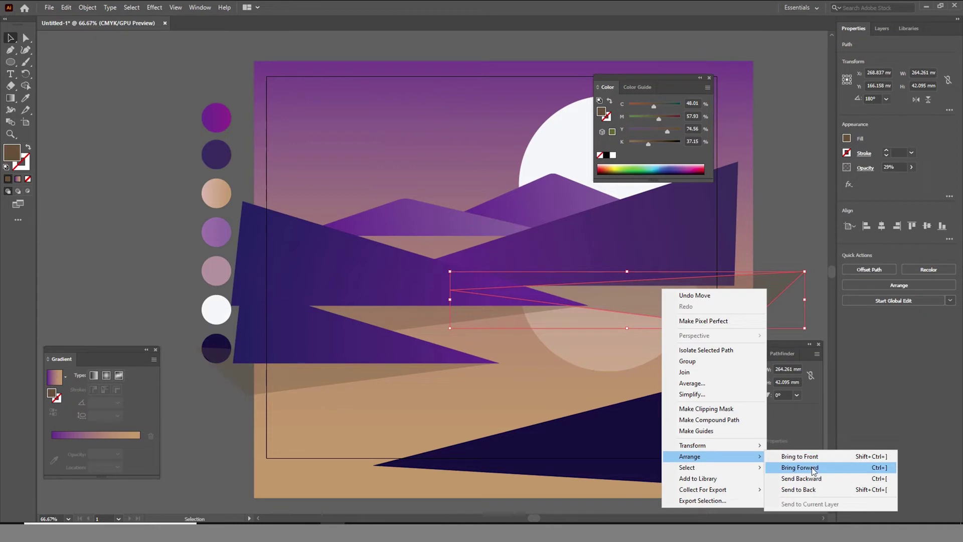
click(812, 479)
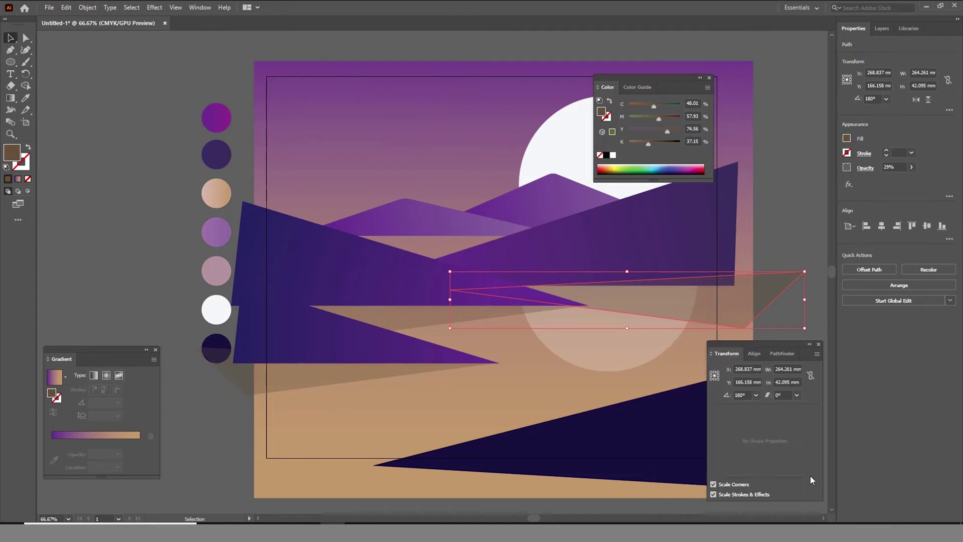
right_click(722, 297)
mouse_move(748, 460)
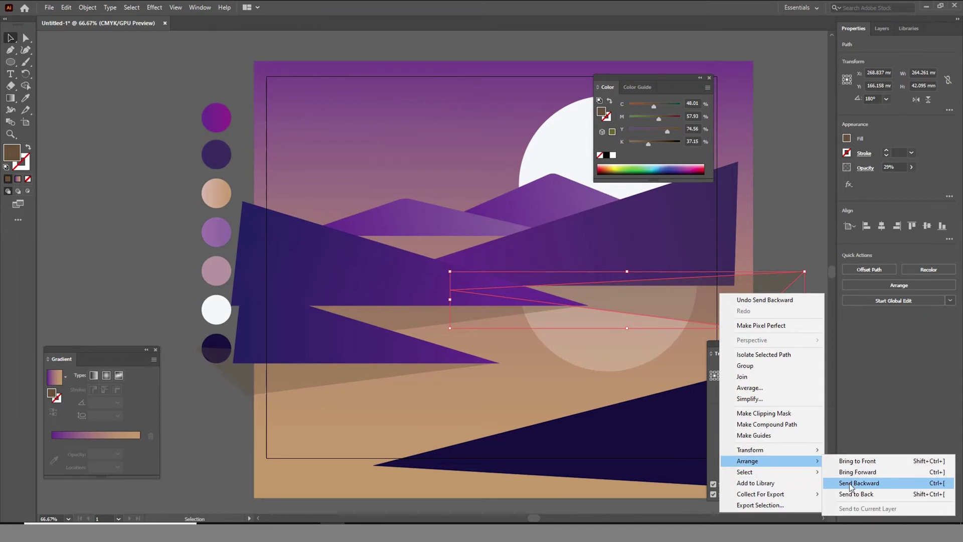
click(851, 485)
click(786, 215)
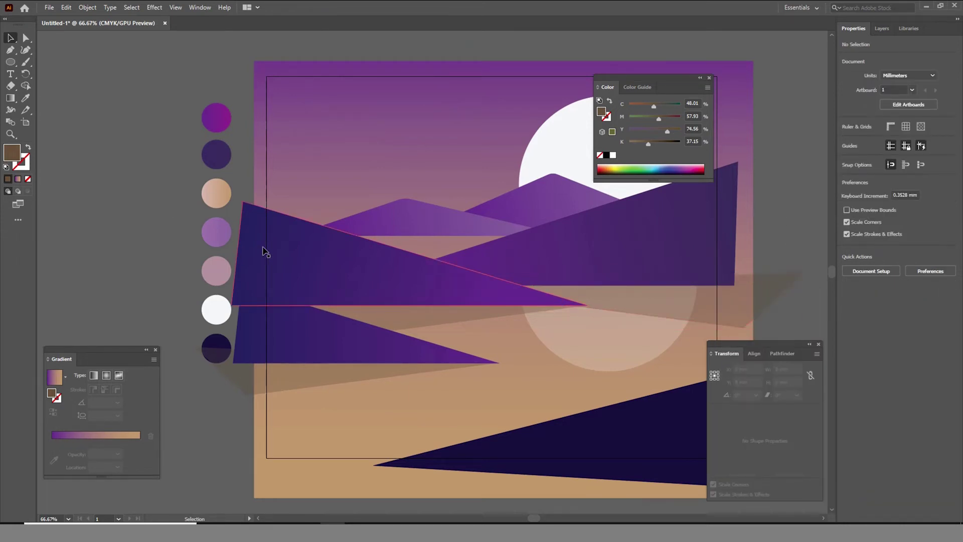
- Pull the right shadow's left anchor point inward toward the centre
drag(263, 250, 625, 305)
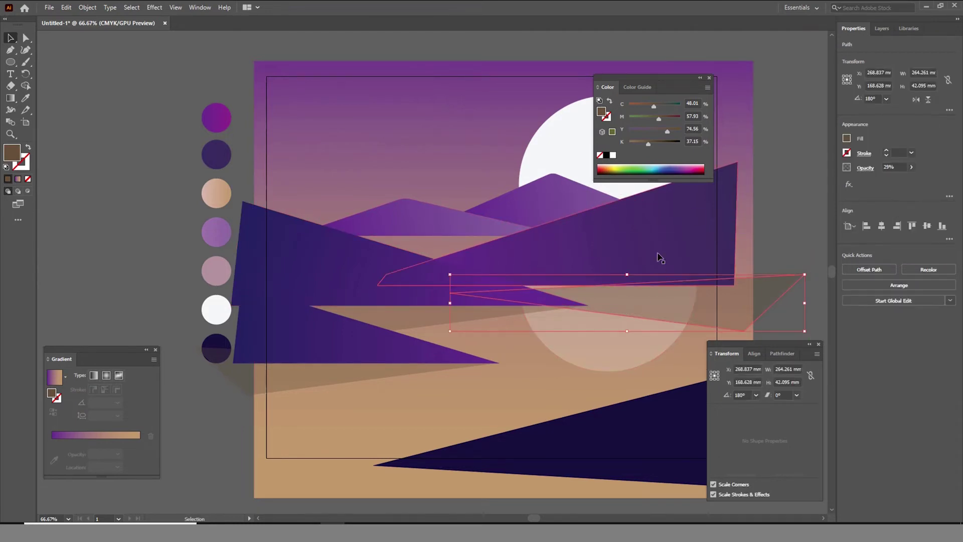
click(26, 37)
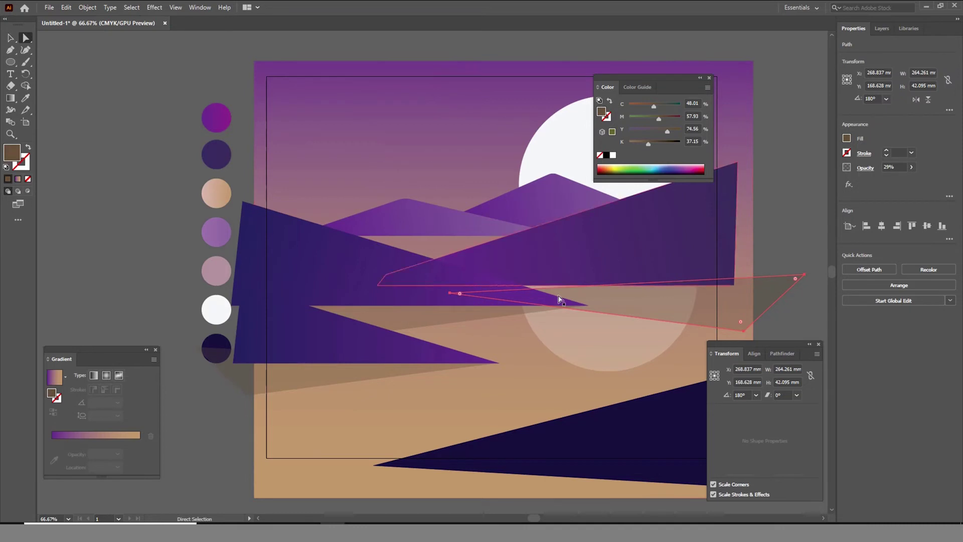
drag(451, 295, 458, 289)
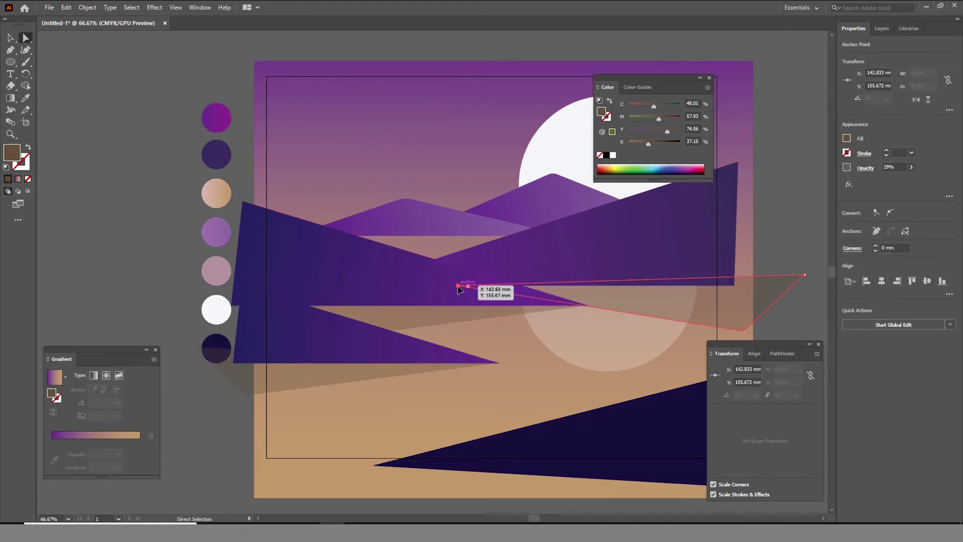
click(78, 208)
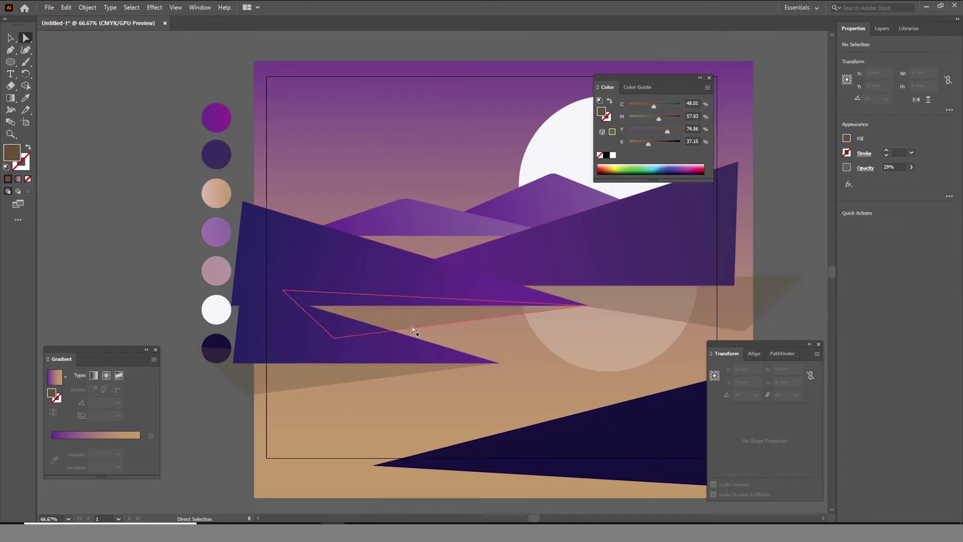
- Add a narrow shadow copy of about 125 × 20 mm under the far left peak, applying a clipping mask
click(10, 38)
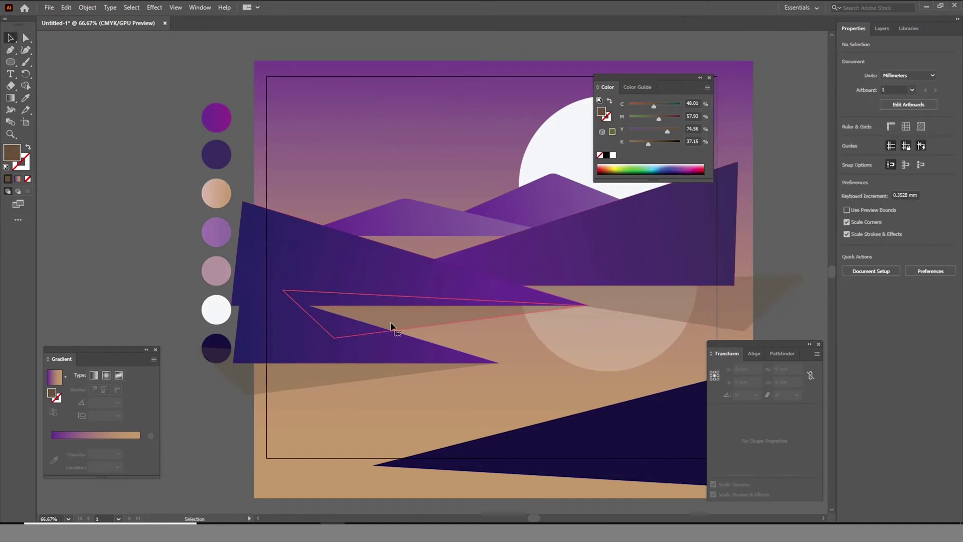
mouse_move(407, 320)
mouse_down()
mouse_move(404, 271)
mouse_move(385, 256)
mouse_up()
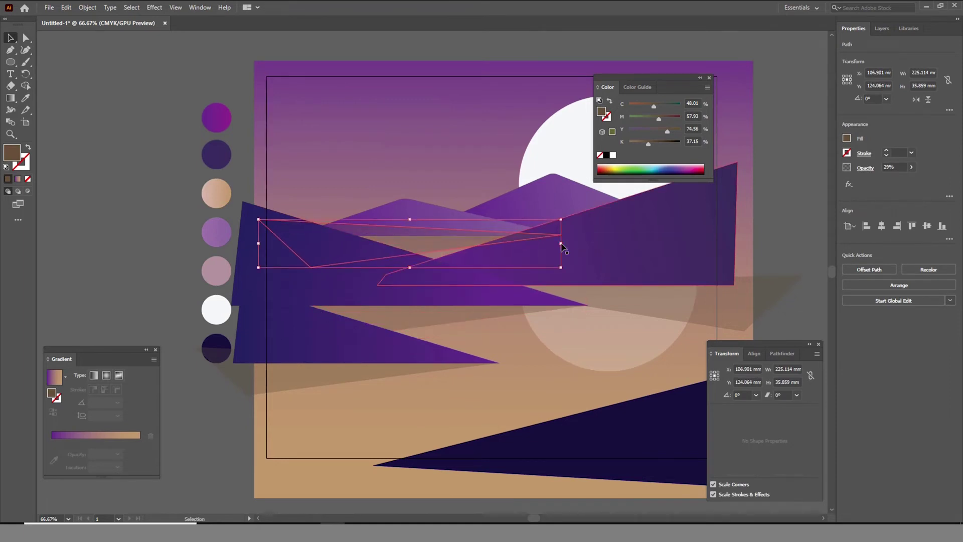
drag(561, 246, 497, 239)
drag(497, 240, 454, 238)
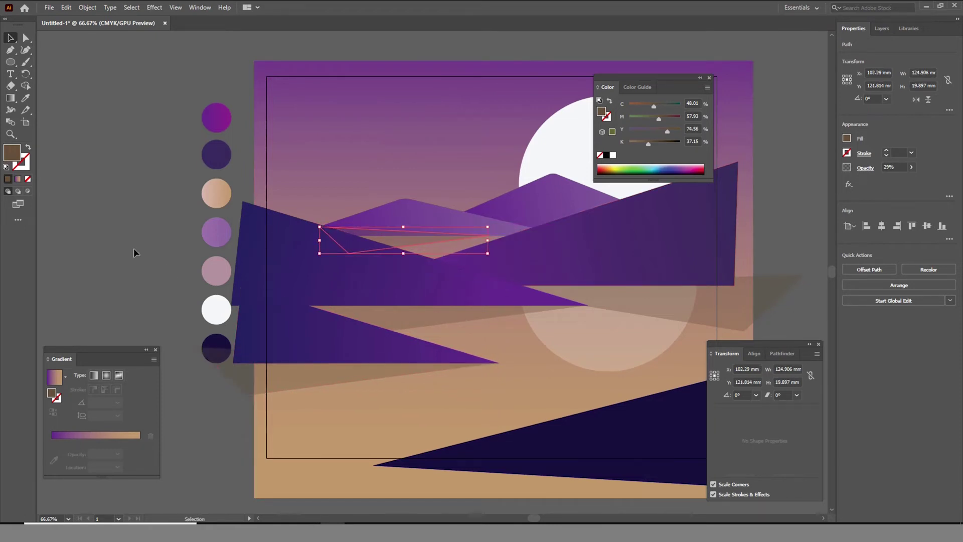
click(124, 236)
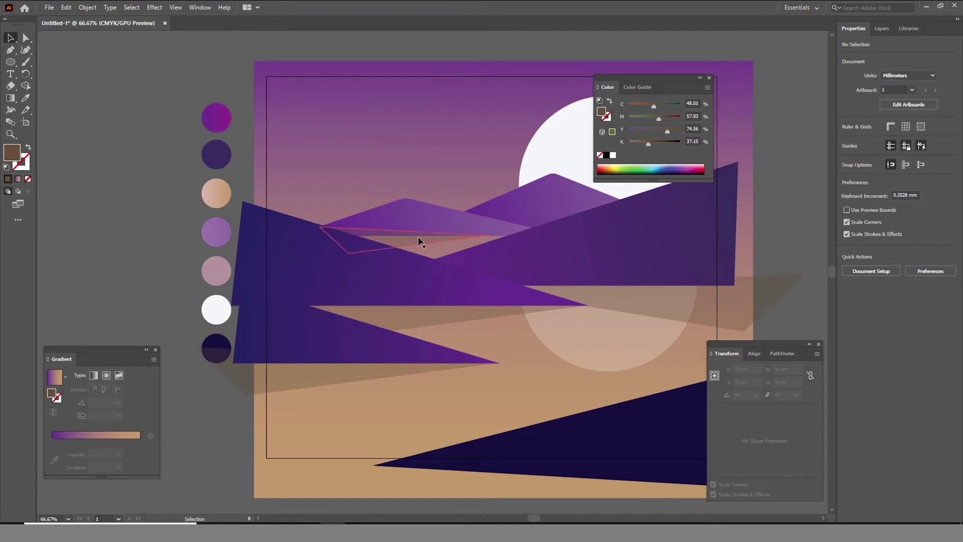
right_click(400, 241)
click(428, 365)
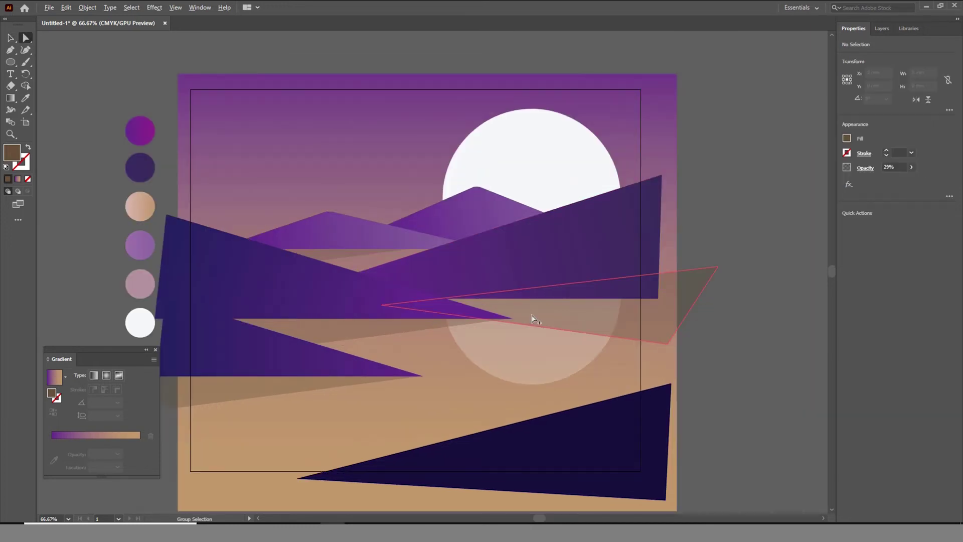
- Apply a Screen-mode Outer Glow with a 1.764 mm blur to the white sun
click(526, 170)
key(v)
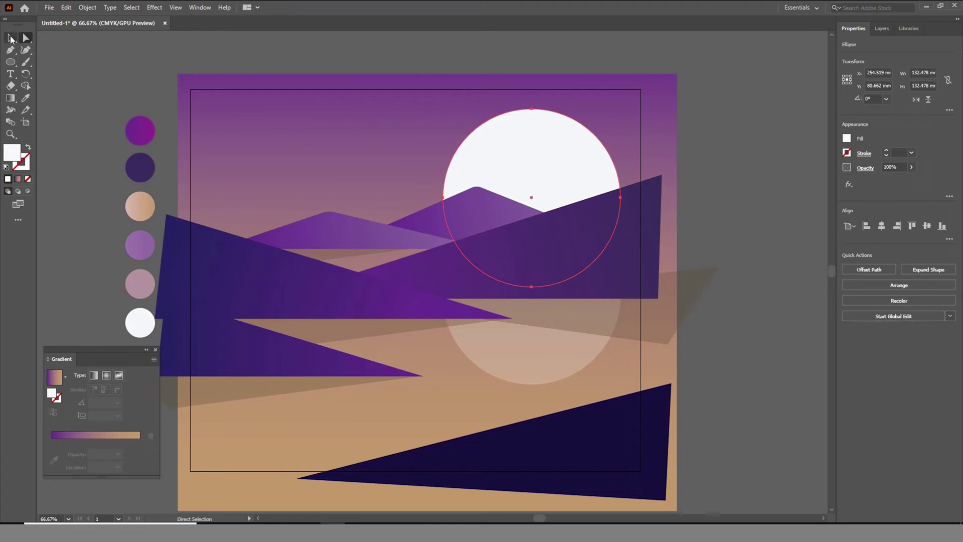
click(154, 7)
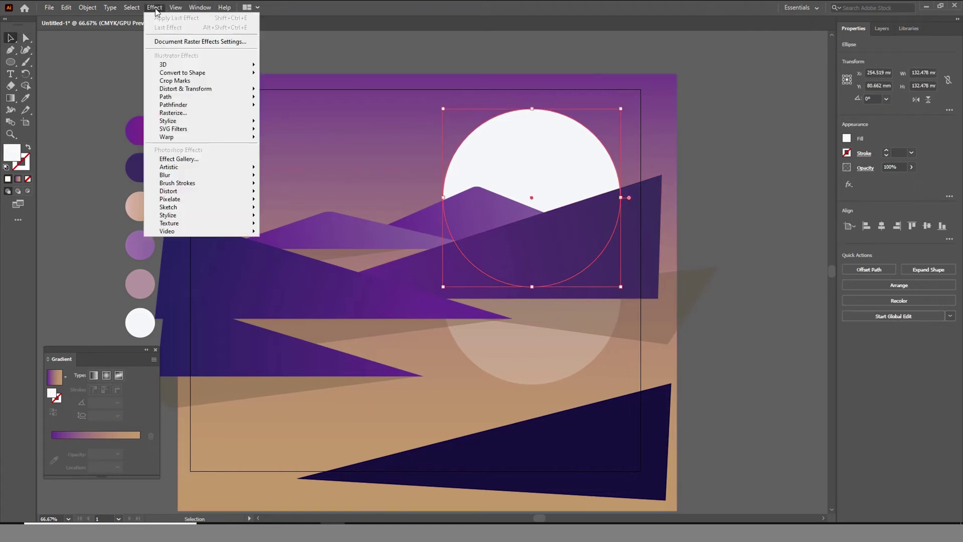
click(321, 53)
click(563, 170)
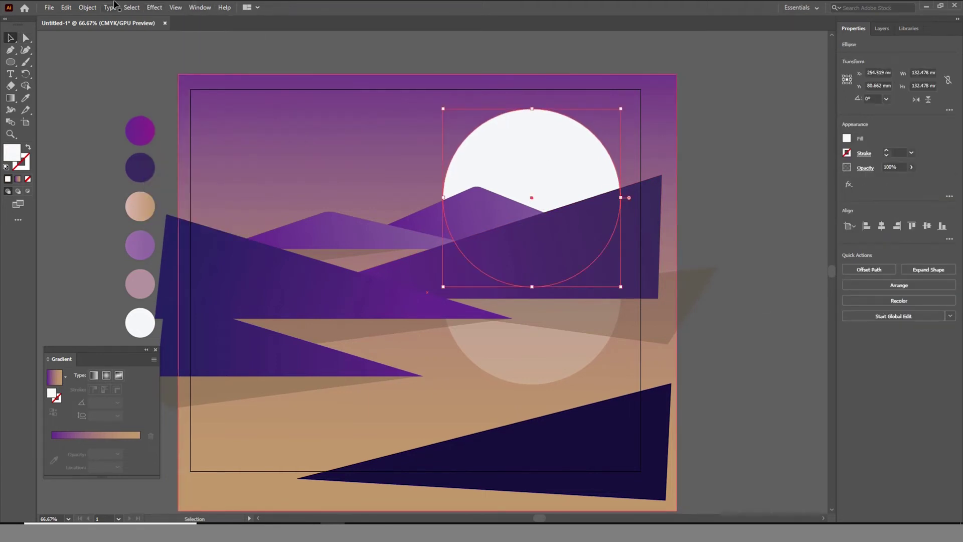
click(157, 10)
mouse_move(168, 120)
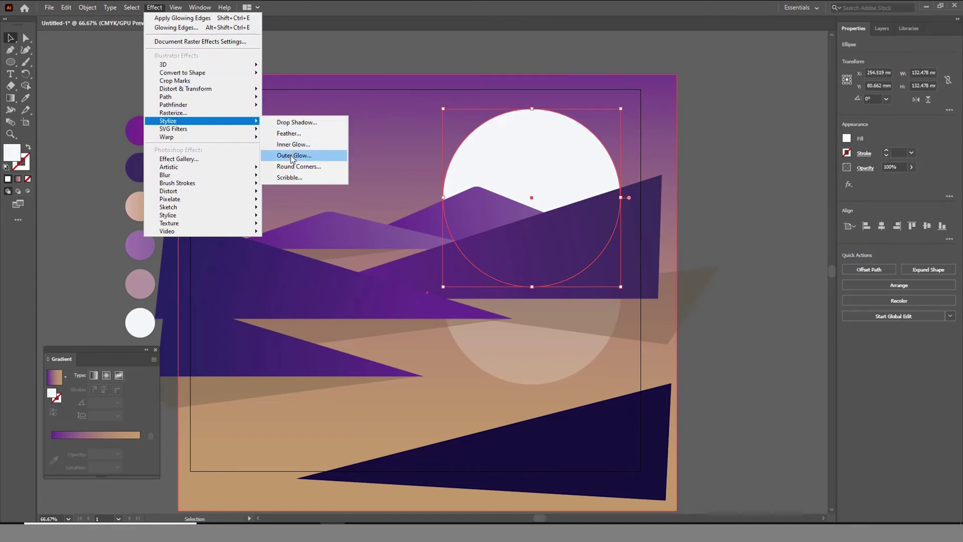
click(292, 157)
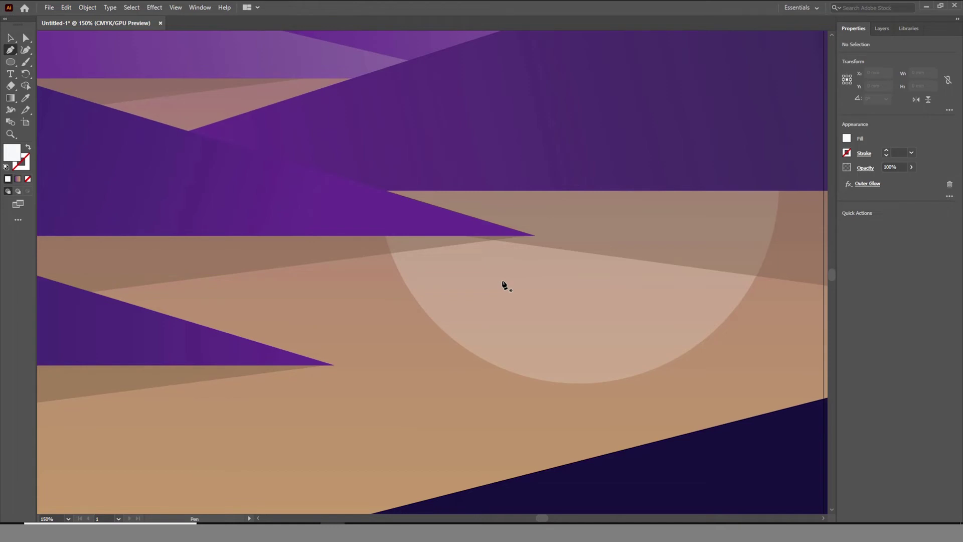
- Draw a small curved boat hull with the Pen tool on the water below the sun
click(503, 281)
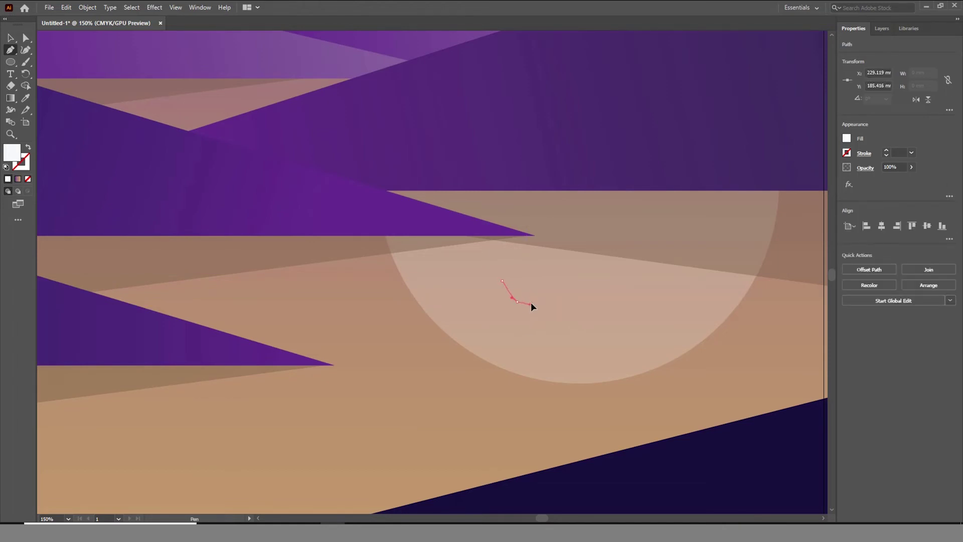
click(588, 301)
drag(589, 301, 599, 281)
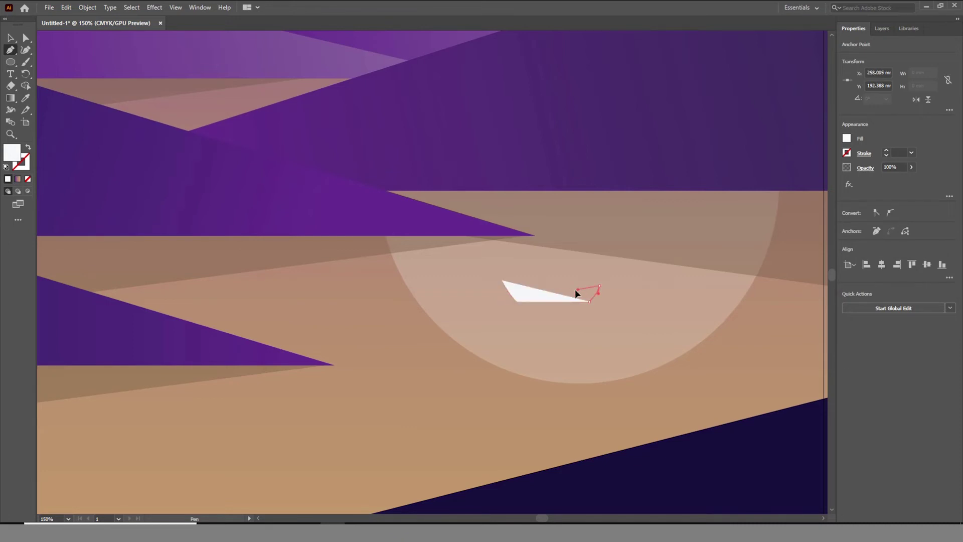
drag(502, 280, 486, 275)
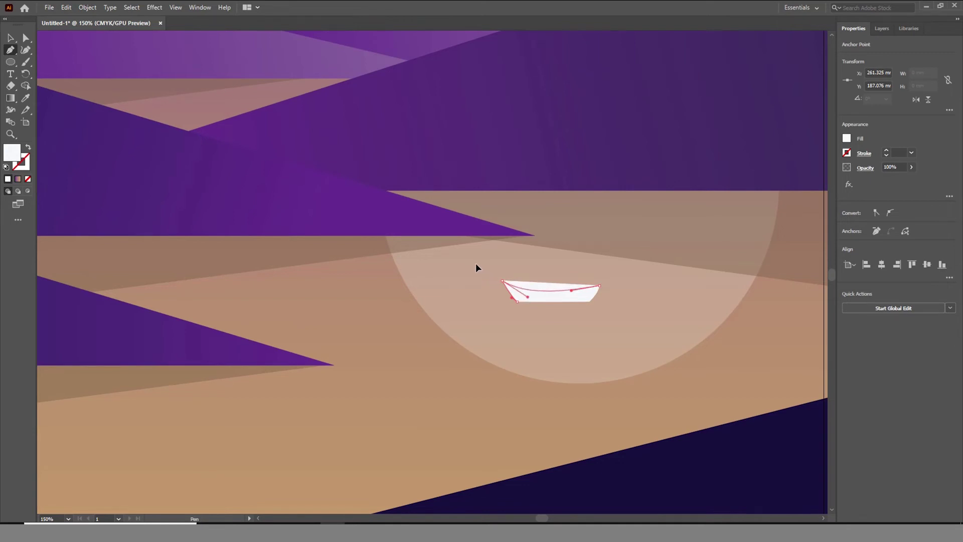
key(ctrl+minus)
key(ctrl+minus)
- Fill the boat with the dark purple swatch colour
key(v)
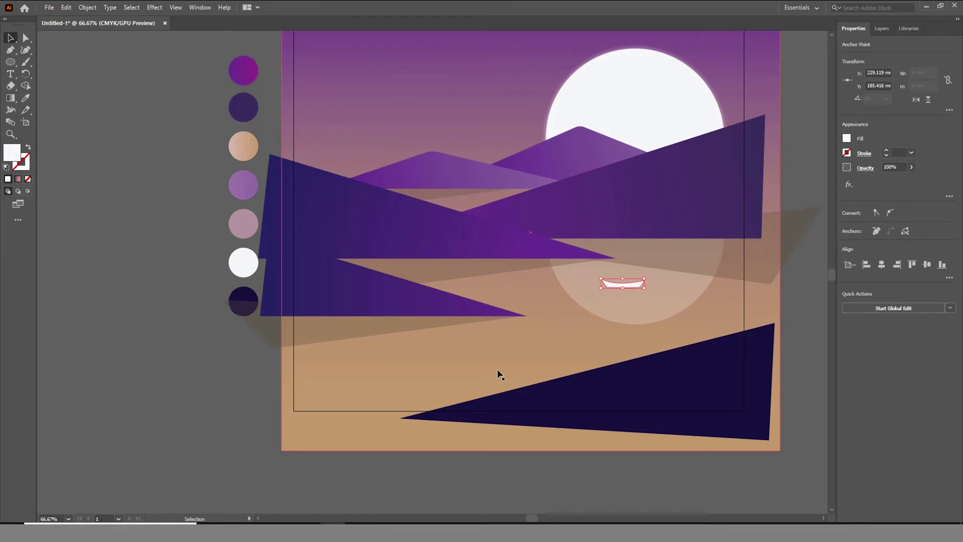
key(i)
click(243, 301)
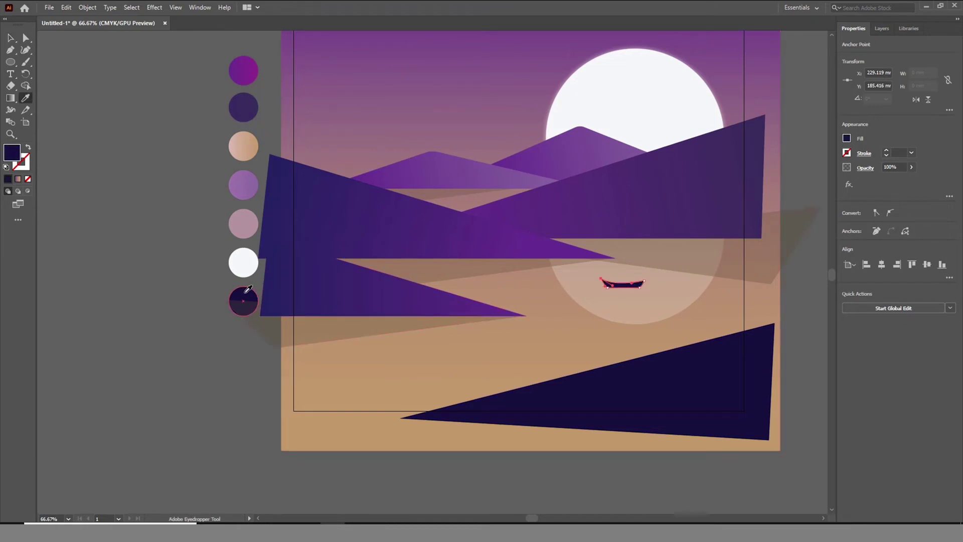
key(v)
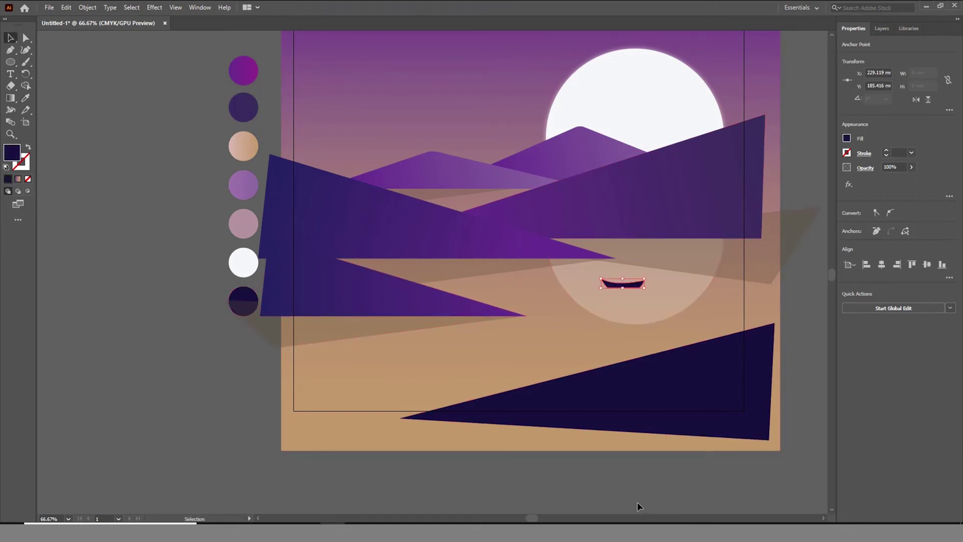
click(637, 502)
scroll(655, 287, up, 2)
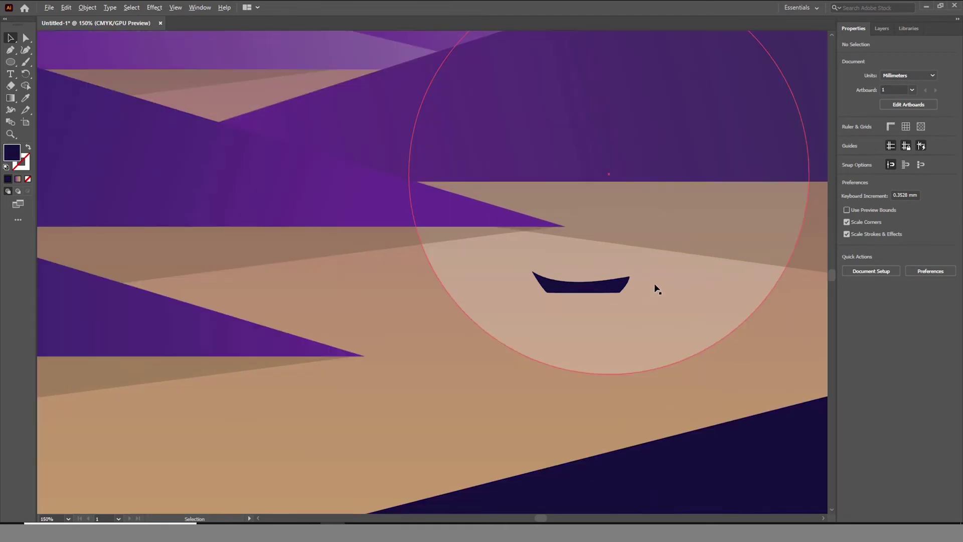
click(598, 291)
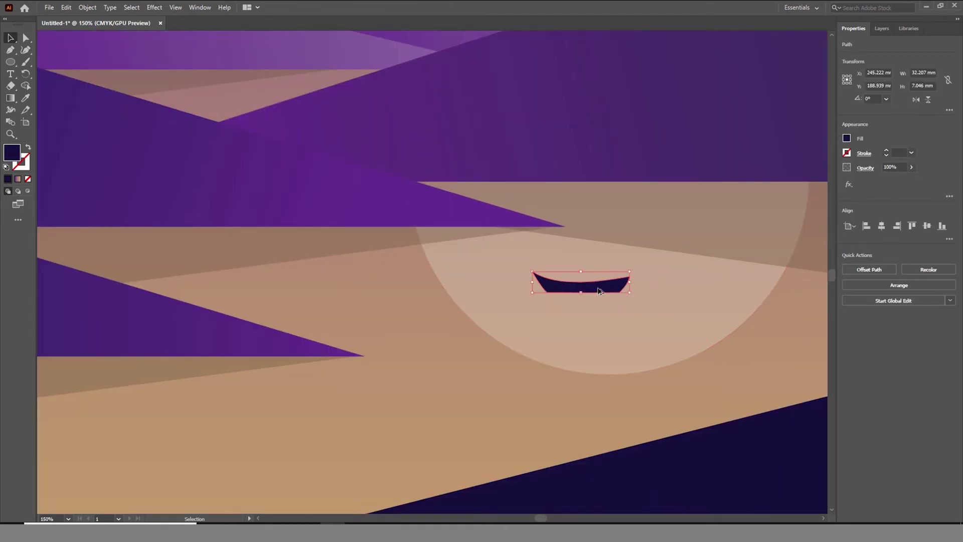
- Duplicate the boat, reflect the copy upside down, and place it under the boat
alt+drag(598, 291, 600, 304)
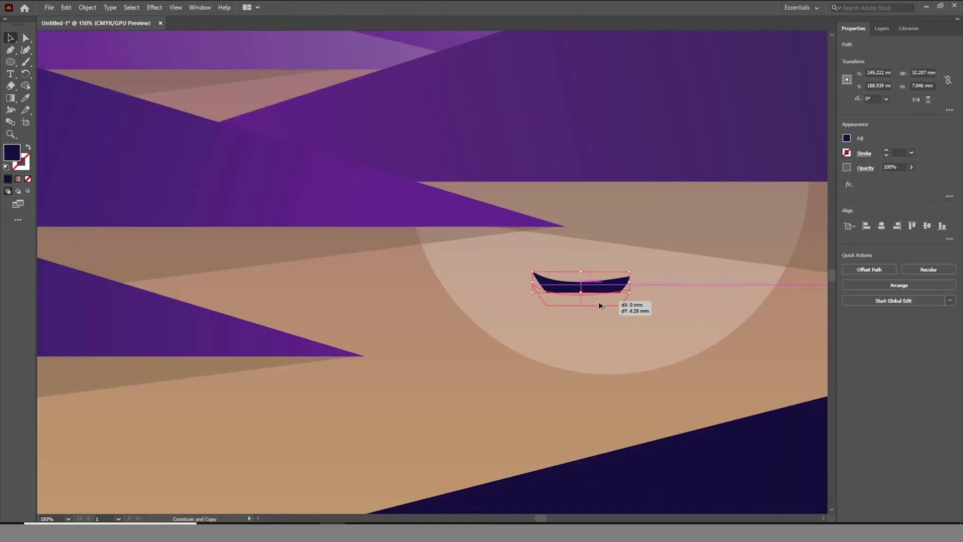
right_click(601, 305)
mouse_move(630, 459)
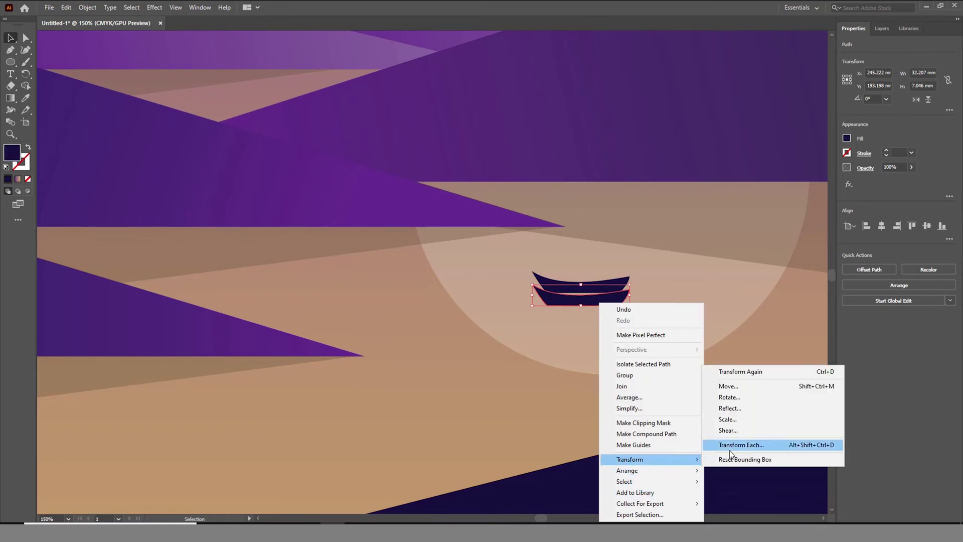
click(738, 412)
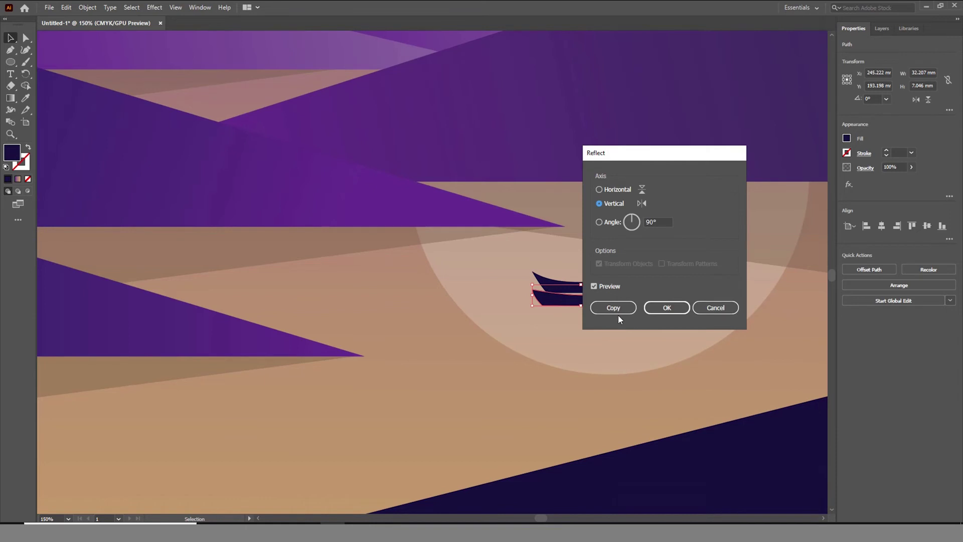
click(600, 190)
click(667, 308)
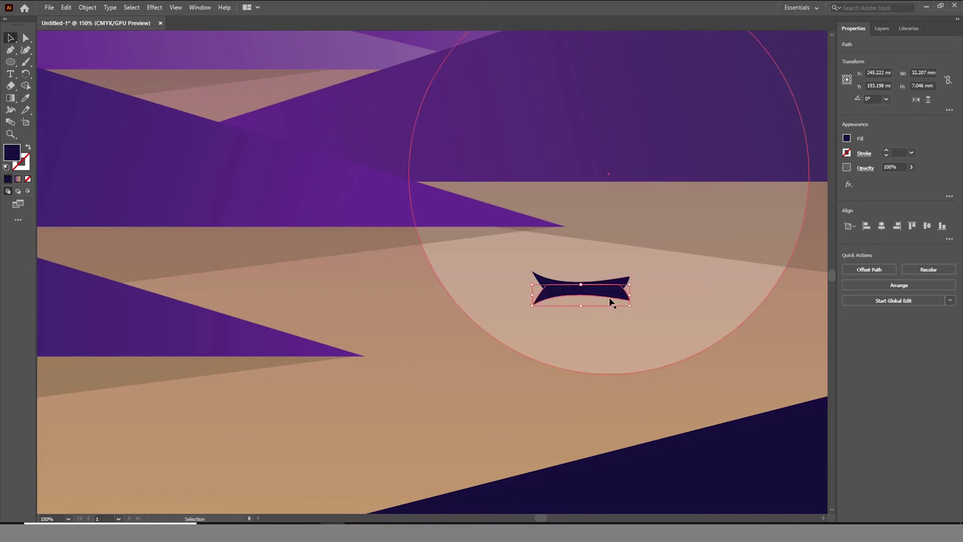
drag(597, 294, 597, 302)
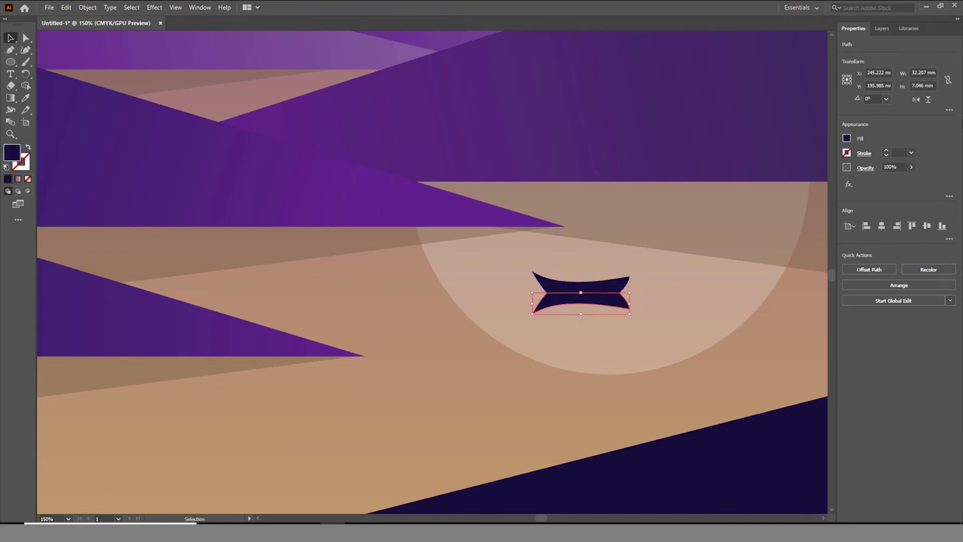
- Set the boat reflection's opacity to 31%
click(912, 167)
click(893, 180)
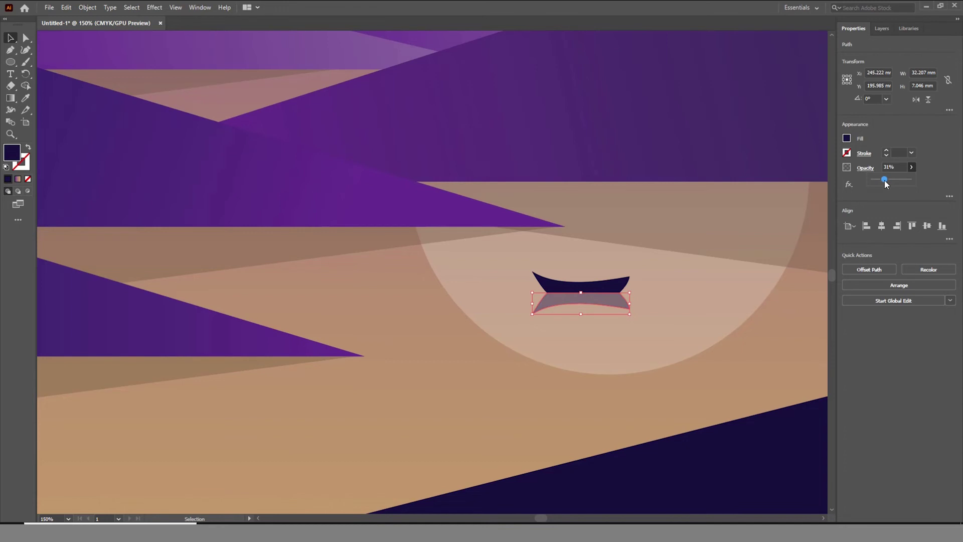
scroll(309, 362, down, 3)
key(ctrl+plus)
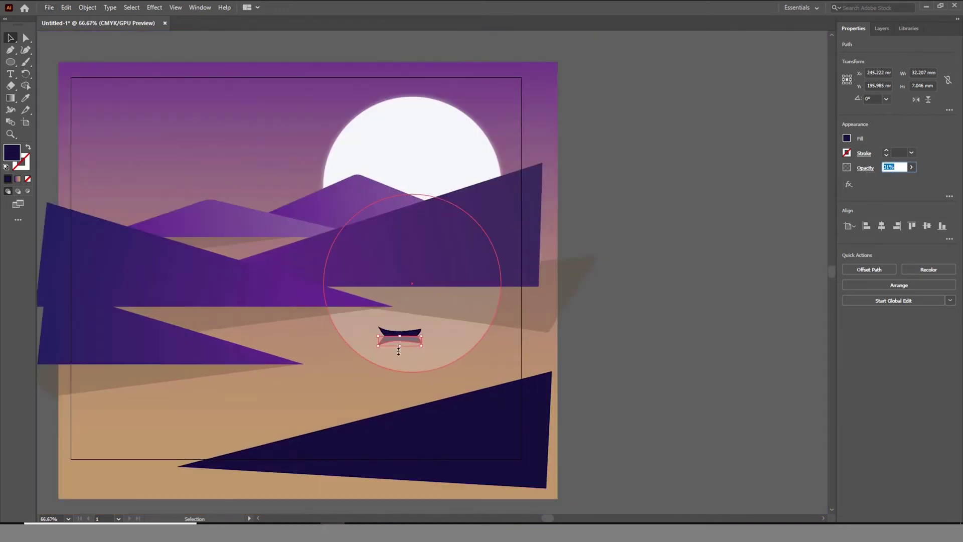
click(607, 375)
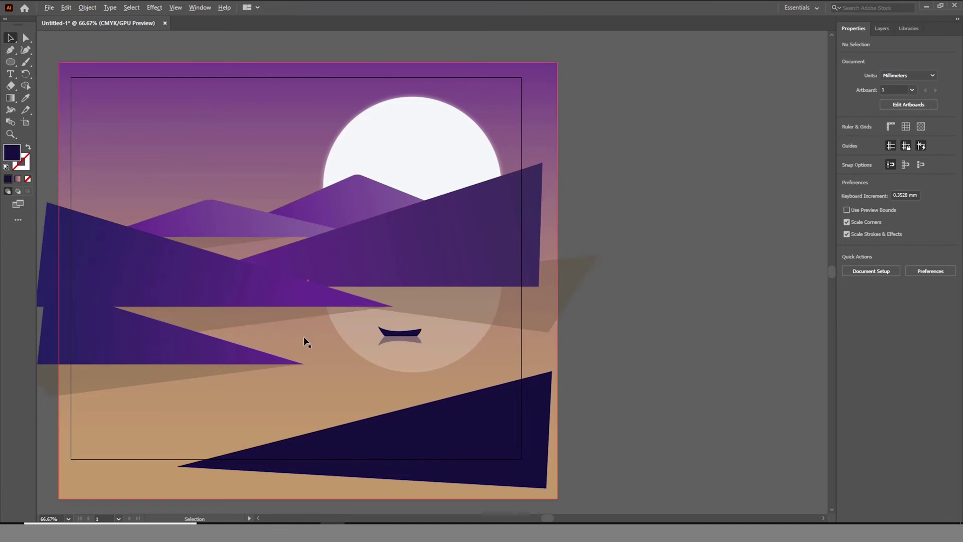
scroll(307, 341, up, 1)
scroll(351, 344, up, 1)
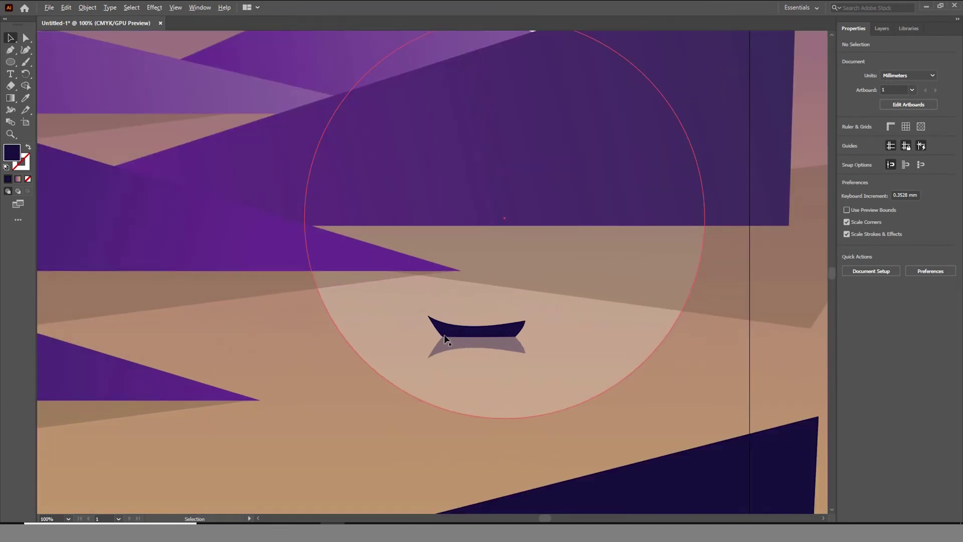
scroll(441, 336, up, 2)
- Test the reflection's width, restore it to full width, and reselect the boat
click(549, 355)
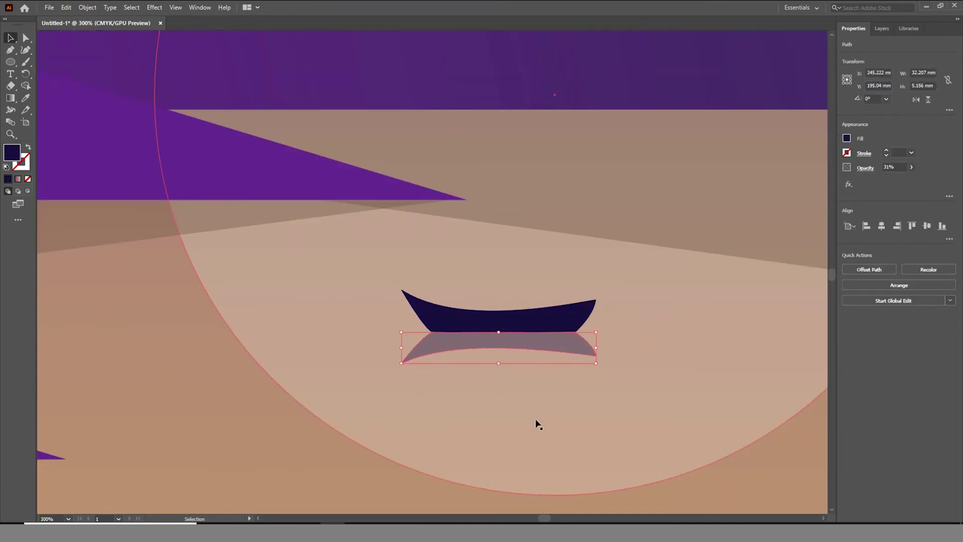
drag(596, 347, 588, 347)
drag(588, 350, 596, 350)
click(554, 404)
scroll(652, 404, down, 1)
scroll(736, 404, down, 2)
scroll(652, 409, down, 2)
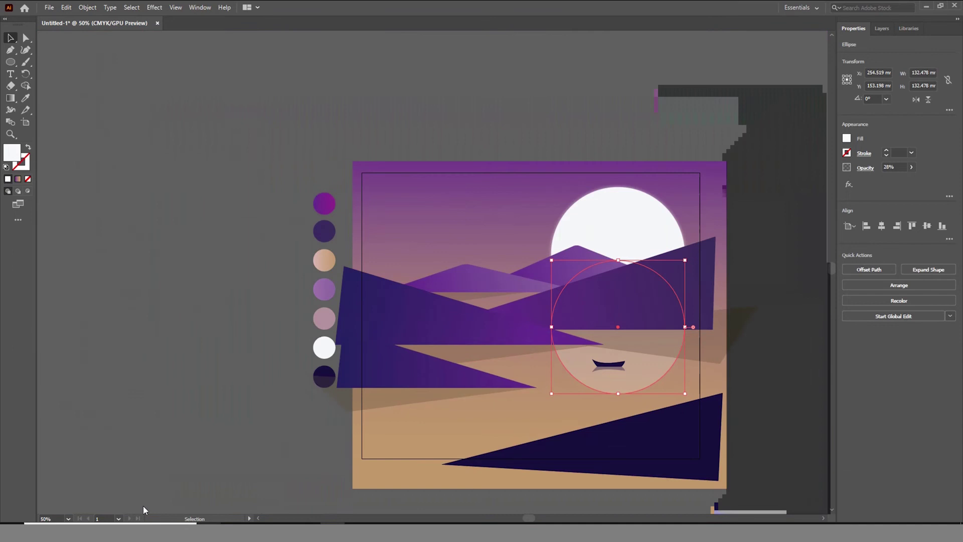
scroll(614, 396, up, 4)
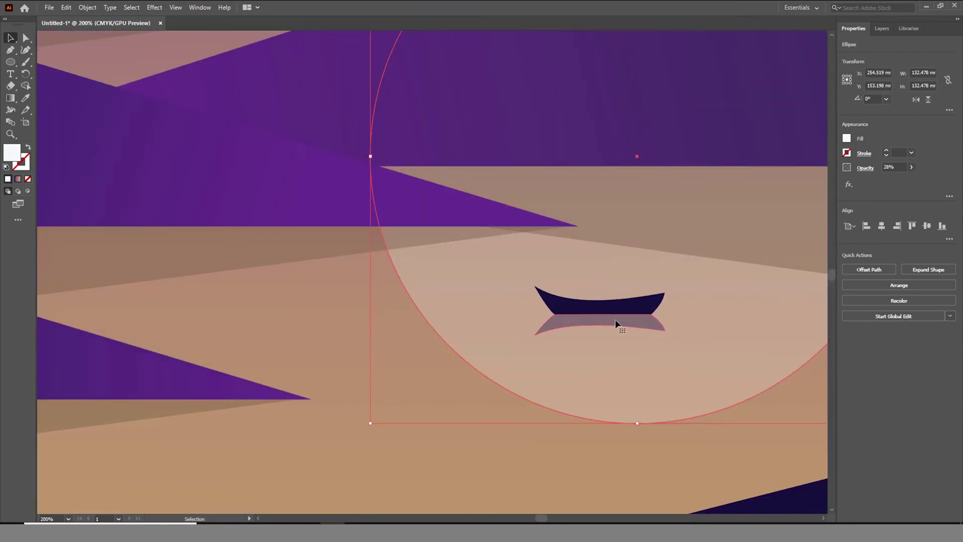
click(622, 308)
scroll(670, 345, down, 2)
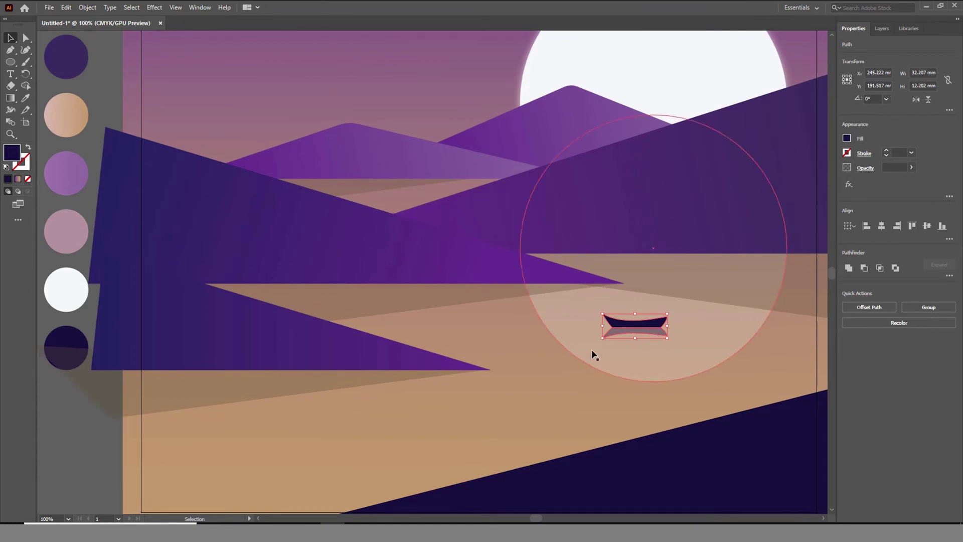
- Copy the boat and its reflection to the left water and mirror them vertically
drag(650, 341, 390, 308)
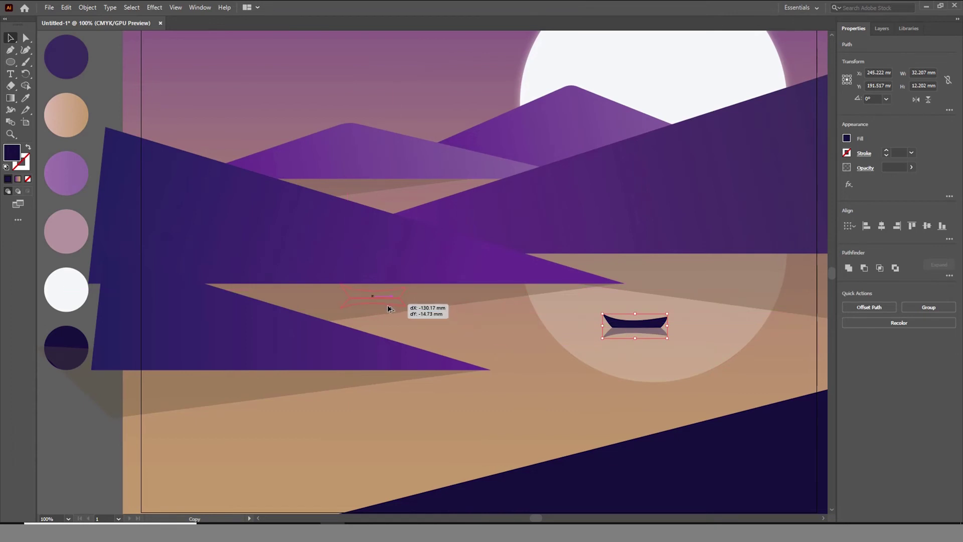
drag(389, 307, 390, 306)
right_click(391, 306)
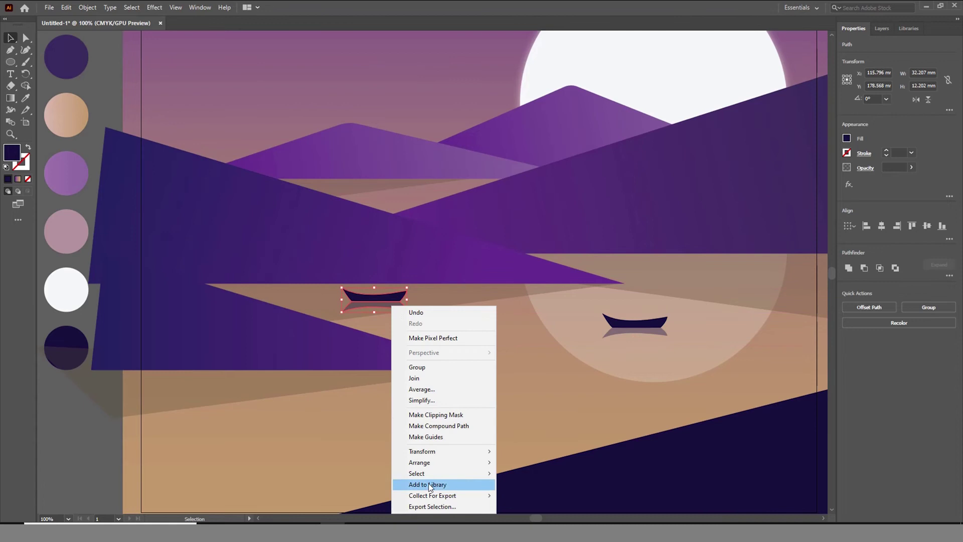
mouse_move(423, 450)
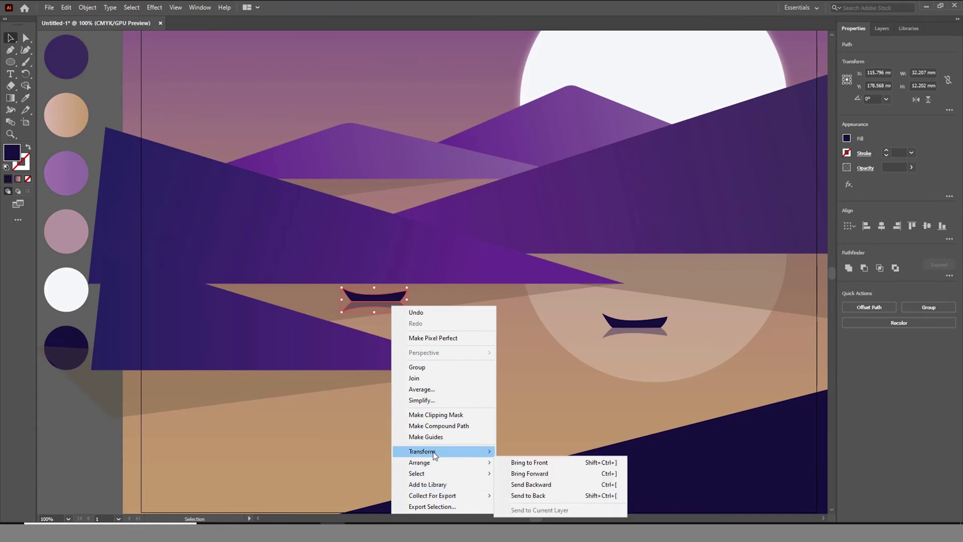
click(533, 406)
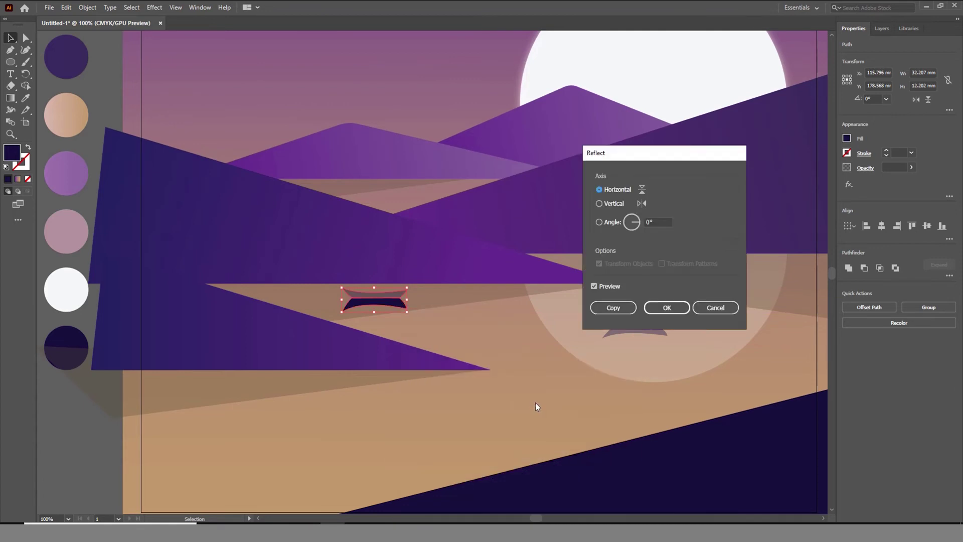
click(599, 204)
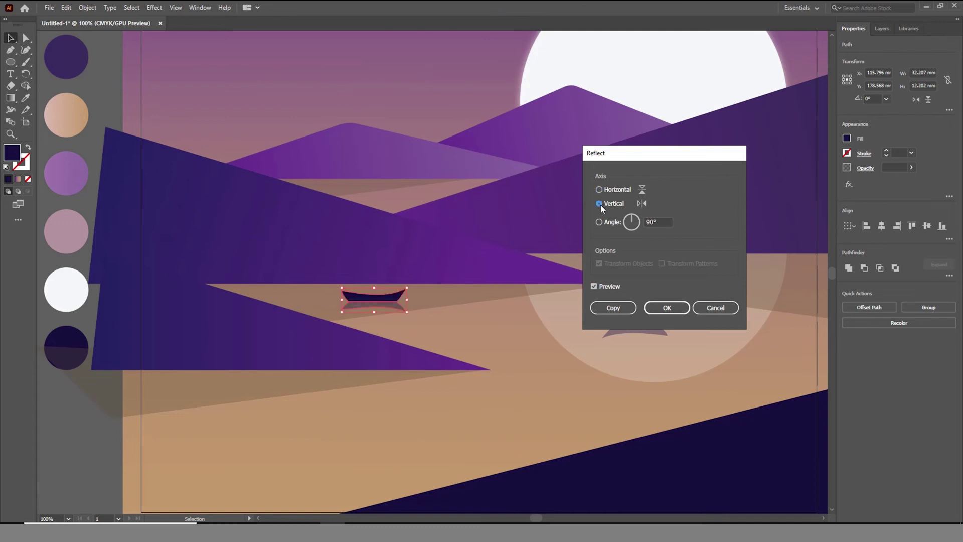
click(667, 308)
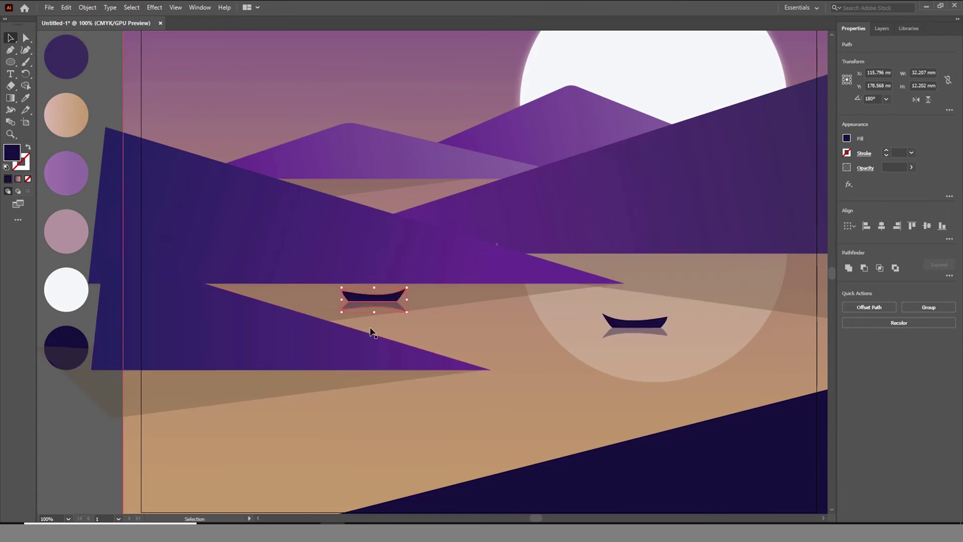
- Shrink the left boat to about 25.56 × 9.68 mm and shift it slightly left
drag(408, 298, 401, 300)
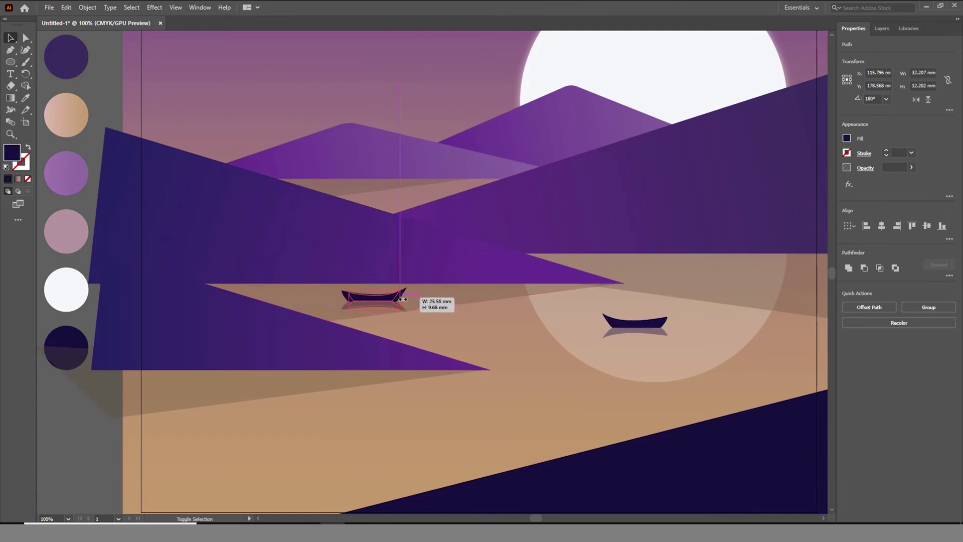
drag(380, 301, 368, 301)
click(414, 442)
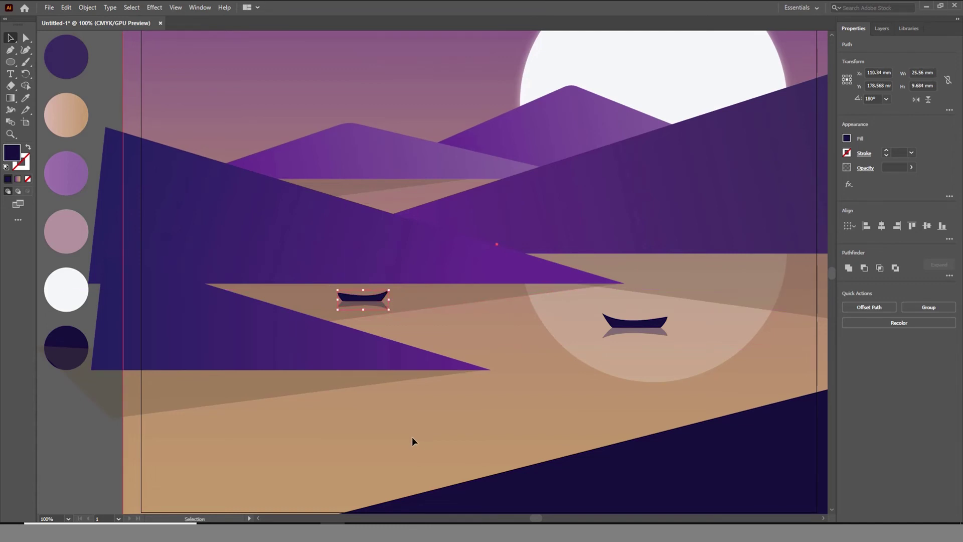
key(ctrl+minus)
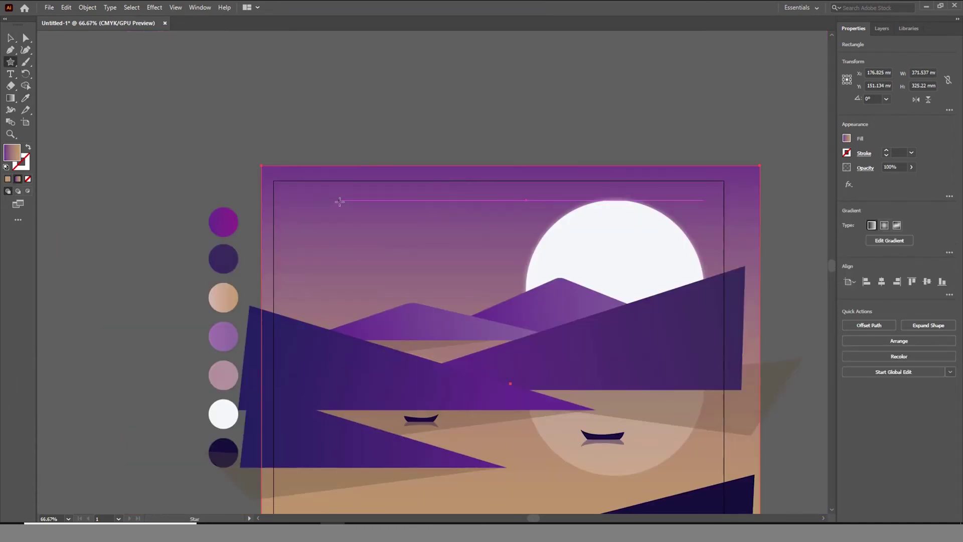
- Draw a small star in the upper-left sky and fill it with the moon's white
drag(339, 215, 345, 220)
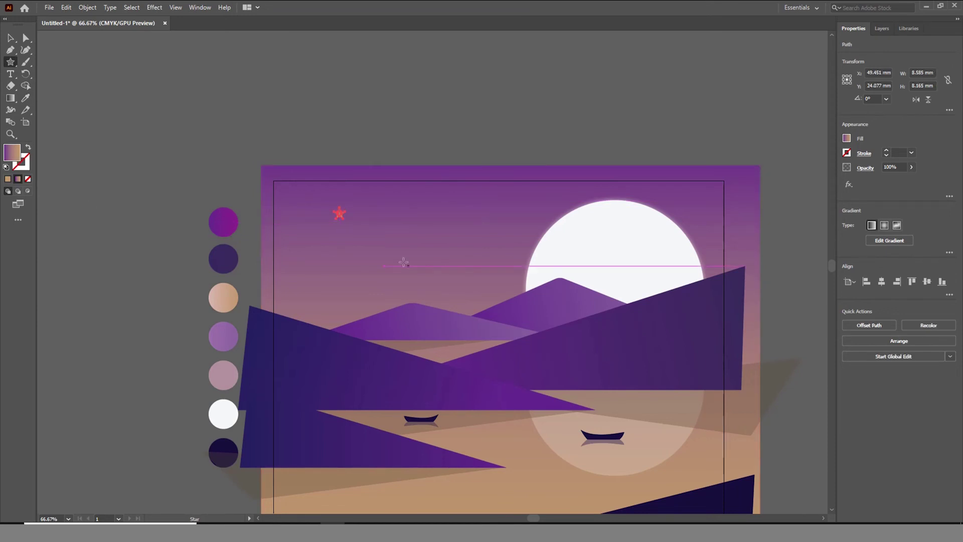
key(i)
click(626, 263)
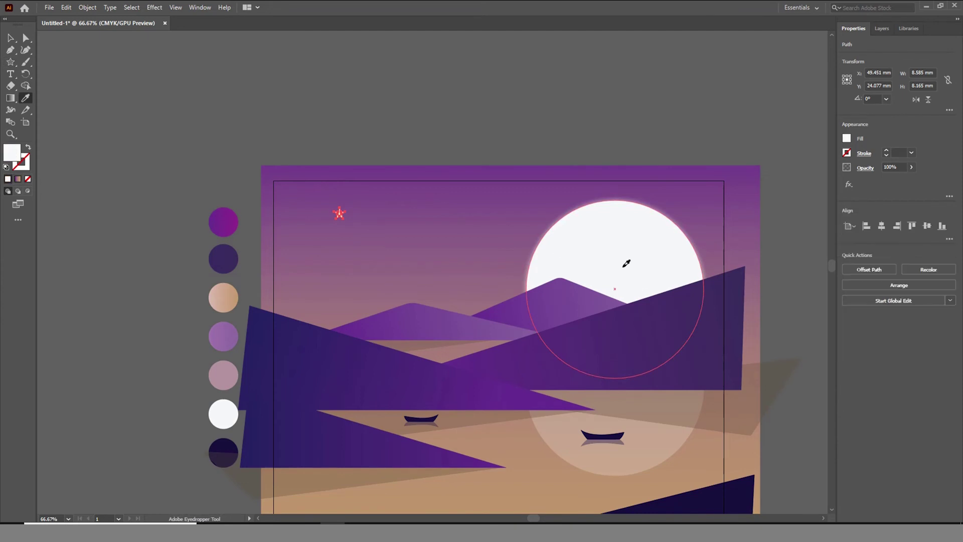
key(ctrl+1)
key(v)
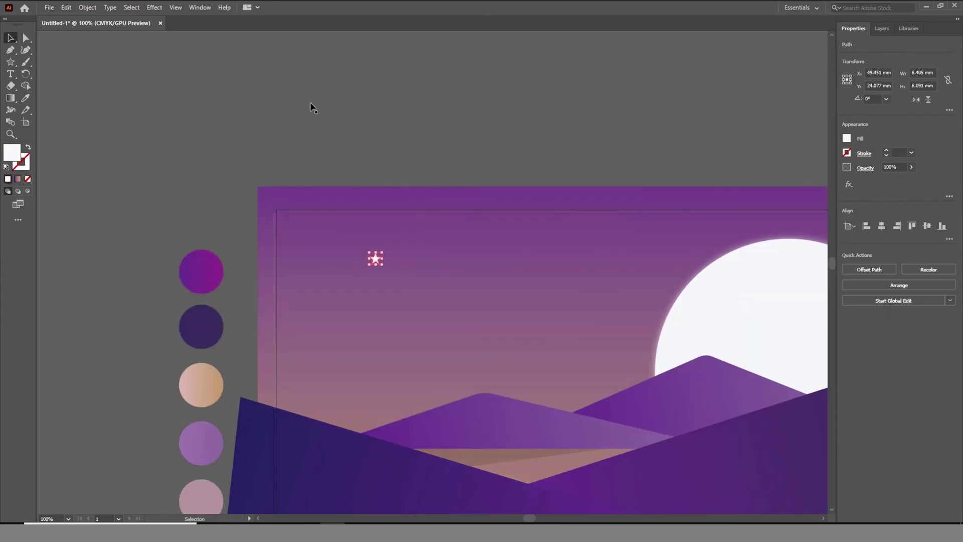
- Give the star an Outer Glow at about 75% opacity
click(154, 8)
mouse_move(168, 121)
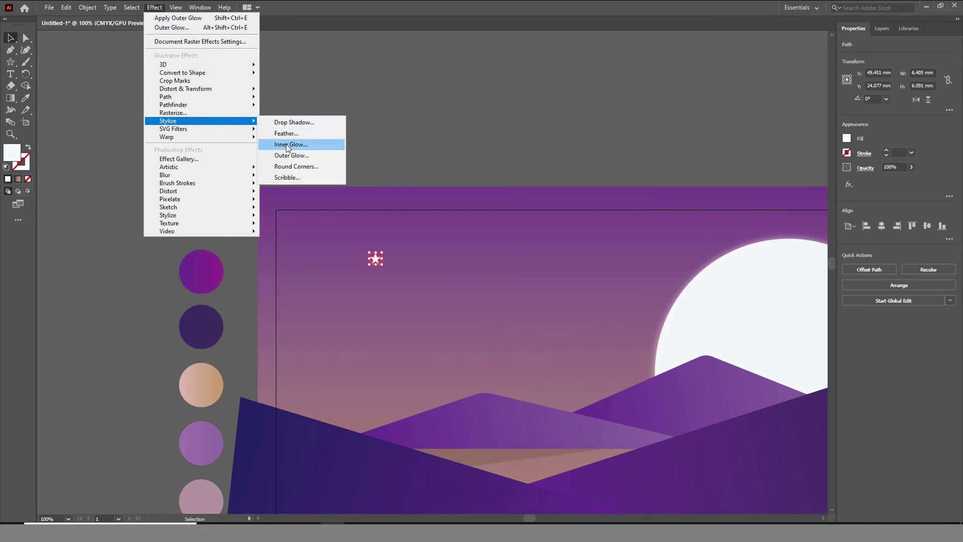
click(287, 156)
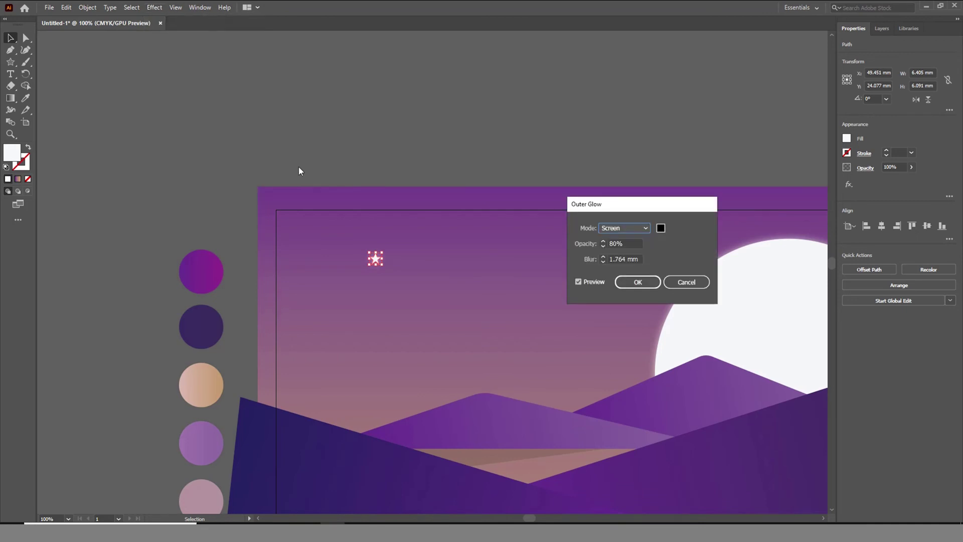
click(604, 247)
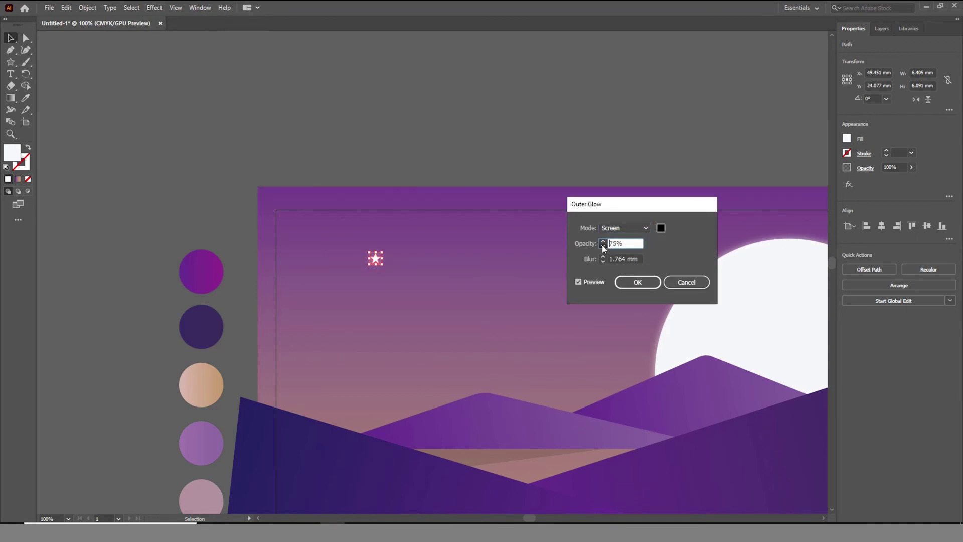
click(638, 282)
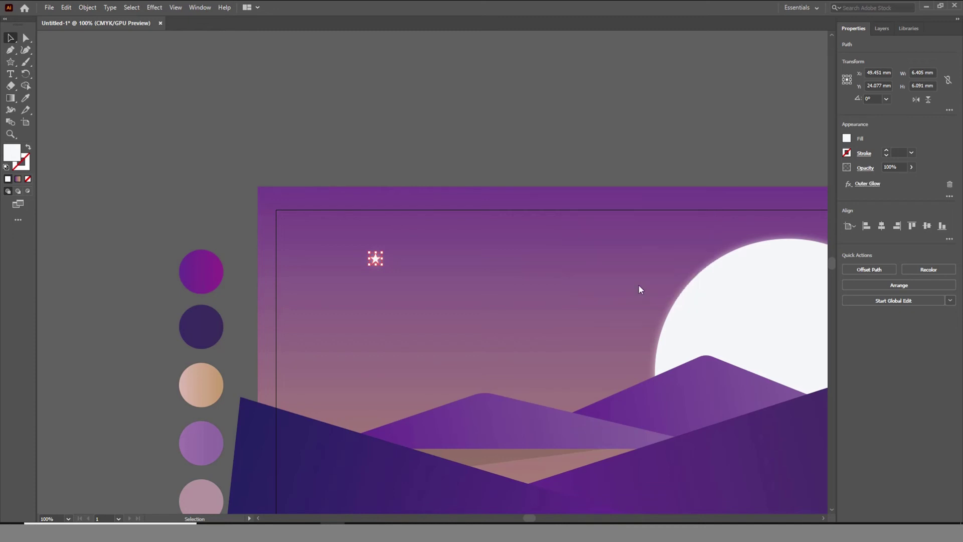
click(478, 138)
- Alt-drag a copy of the glowing star into the sky, resize it and rotate it slightly clockwise
scroll(321, 361, down, 2)
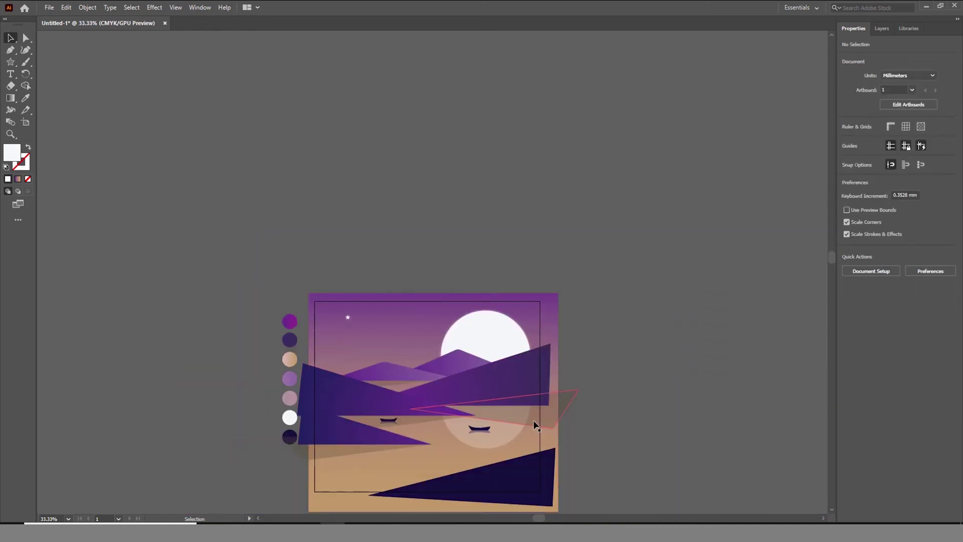
scroll(320, 359, up, 1)
drag(384, 238, 398, 245)
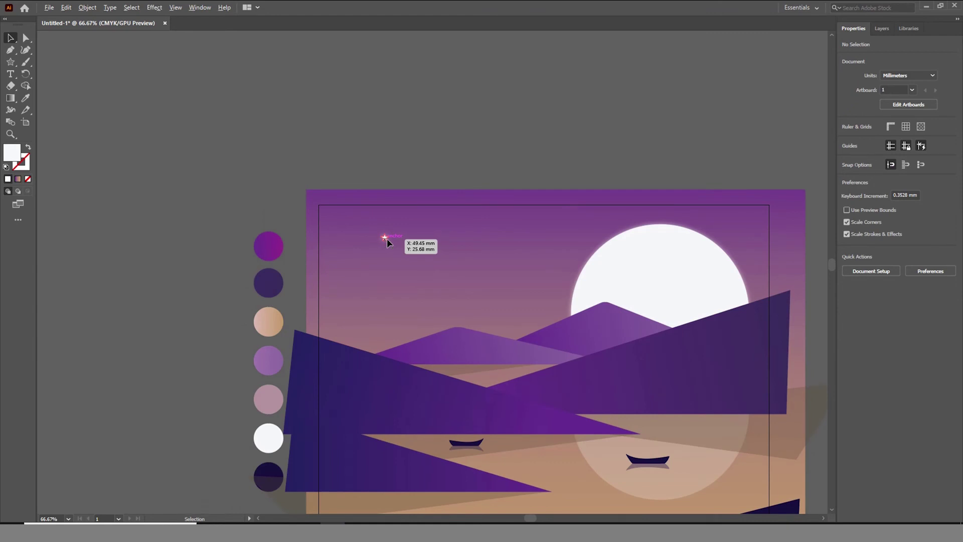
alt+drag(398, 244, 364, 266)
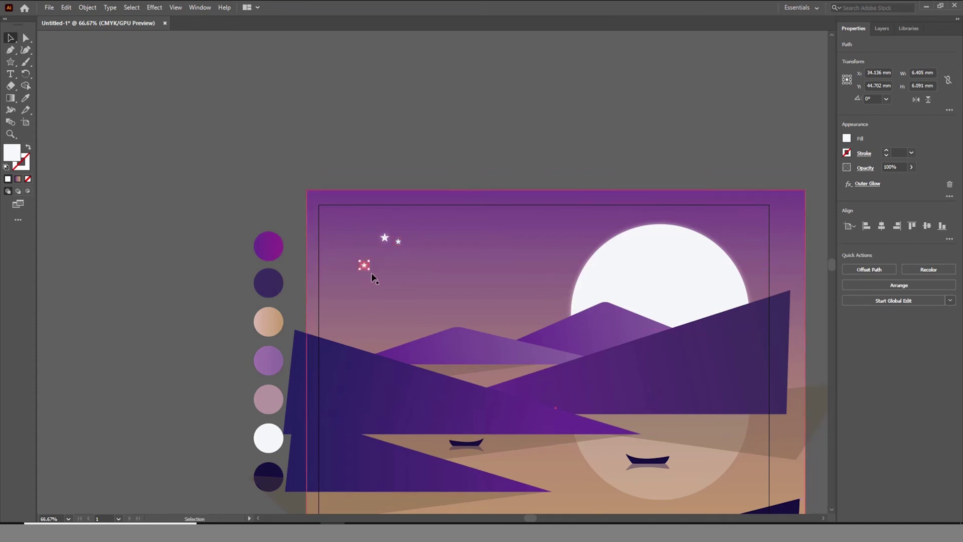
drag(370, 273, 368, 271)
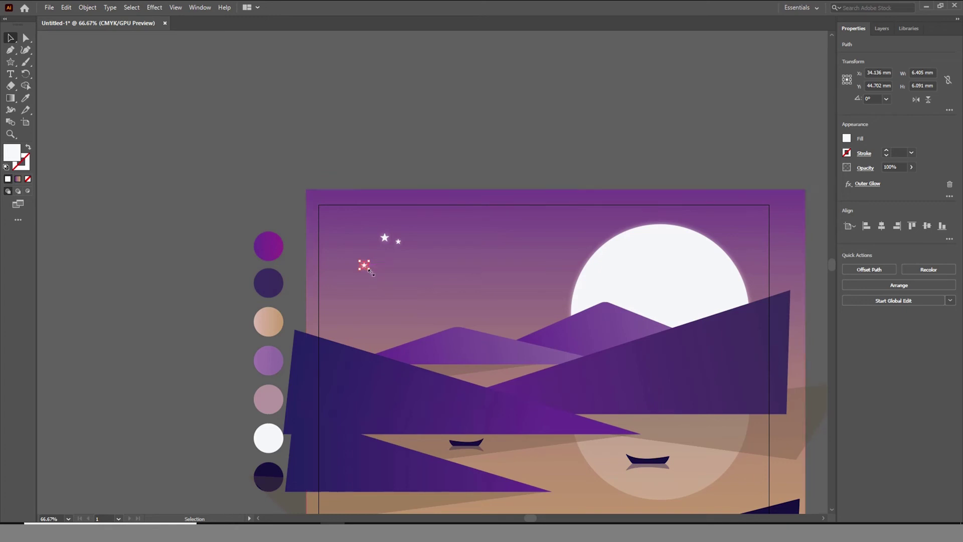
scroll(350, 275, up, 3)
scroll(431, 259, up, 3)
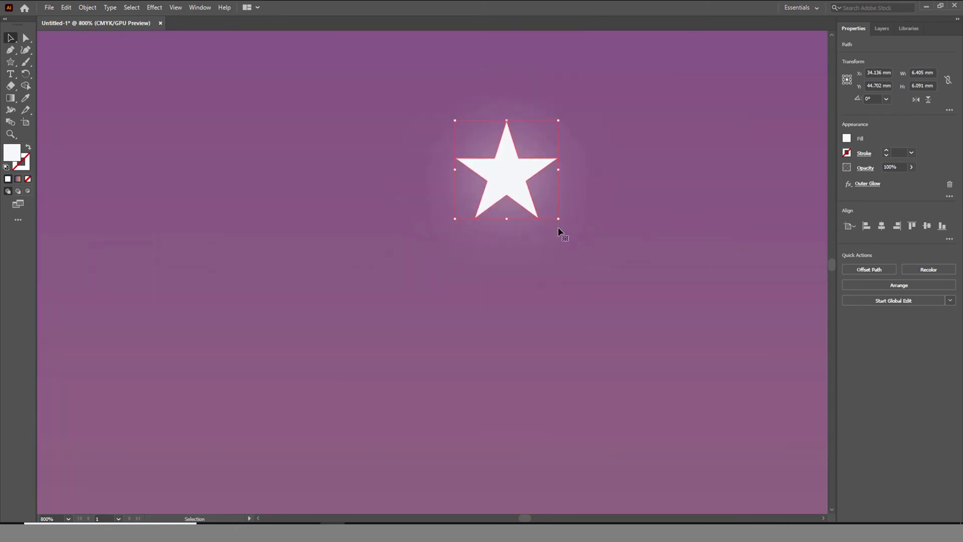
mouse_move(560, 225)
mouse_down()
mouse_move(489, 233)
mouse_move(672, 189)
mouse_move(672, 203)
mouse_move(652, 208)
mouse_up()
- Add more star copies higher in the sky, making one of them smaller
scroll(489, 233, down, 1)
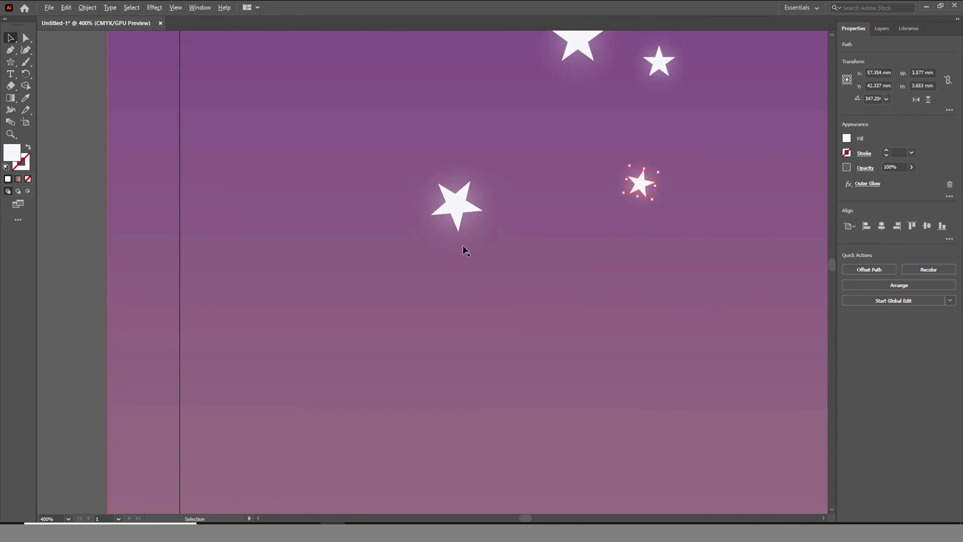
scroll(436, 261, down, 3)
drag(448, 237, 510, 200)
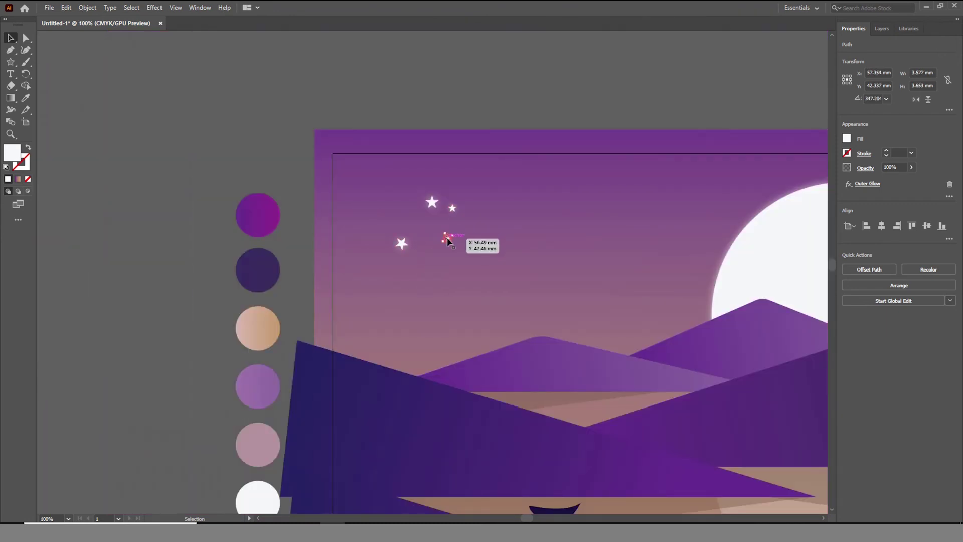
mouse_move(432, 204)
mouse_down()
mouse_move(354, 189)
mouse_move(366, 183)
mouse_move(499, 280)
mouse_move(524, 281)
mouse_move(512, 276)
mouse_up()
mouse_move(447, 239)
mouse_down()
mouse_move(540, 233)
mouse_move(564, 188)
mouse_up()
mouse_move(453, 210)
mouse_down()
mouse_move(616, 255)
mouse_move(609, 271)
mouse_move(189, 399)
mouse_move(637, 87)
mouse_up()
- Rotate a star, copy it further right and shrink the copy to a tiny size
scroll(616, 255, up, 2)
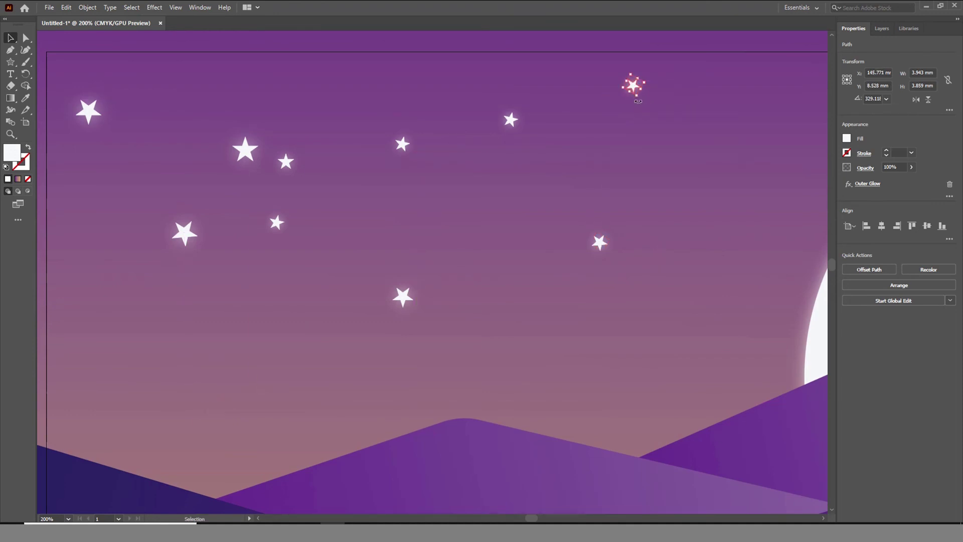
mouse_move(638, 101)
mouse_down()
mouse_move(652, 88)
mouse_move(704, 146)
mouse_up()
drag(705, 146, 517, 210)
scroll(329, 301, down, 4)
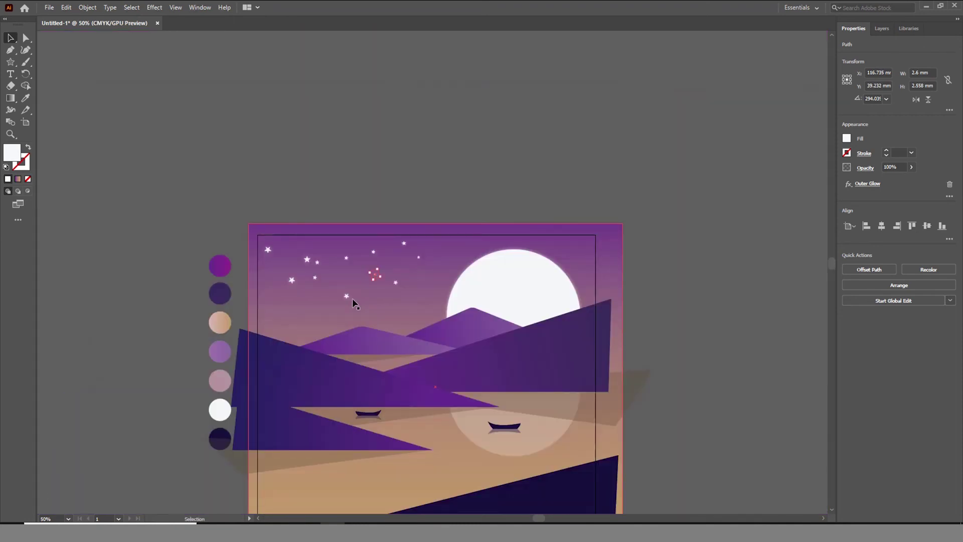
- Copy stars toward the sky above the moon, rotating them and shrinking the top one to about 2.1 mm
scroll(410, 244, up, 2)
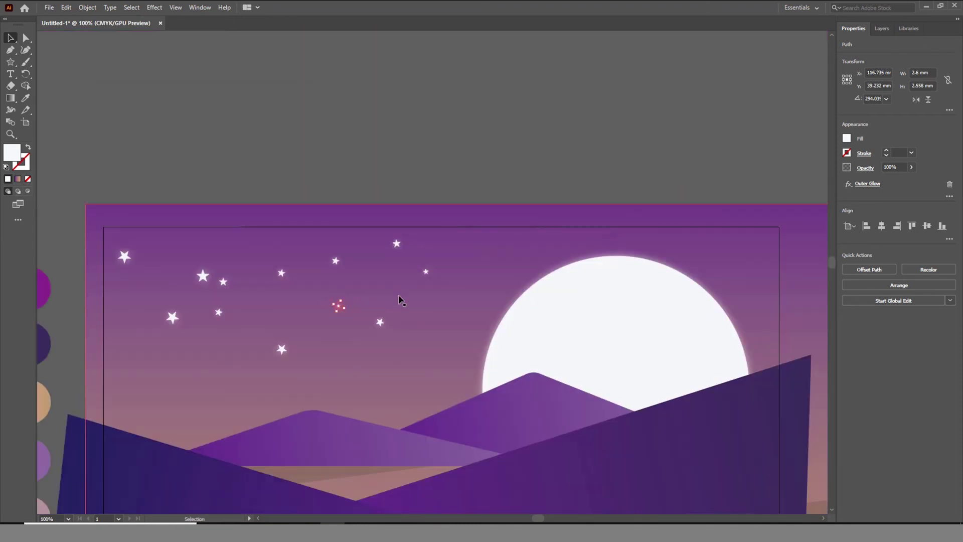
drag(427, 272, 546, 248)
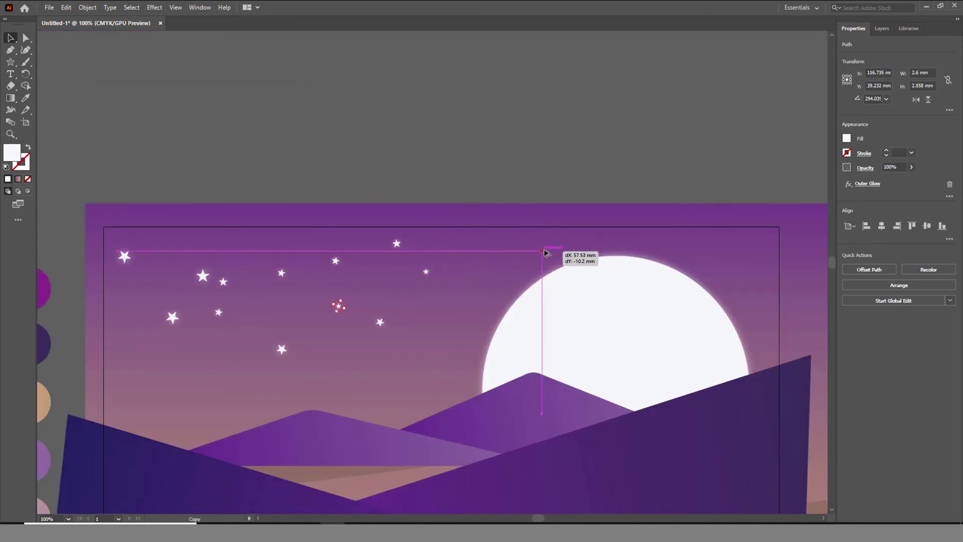
drag(383, 329, 448, 323)
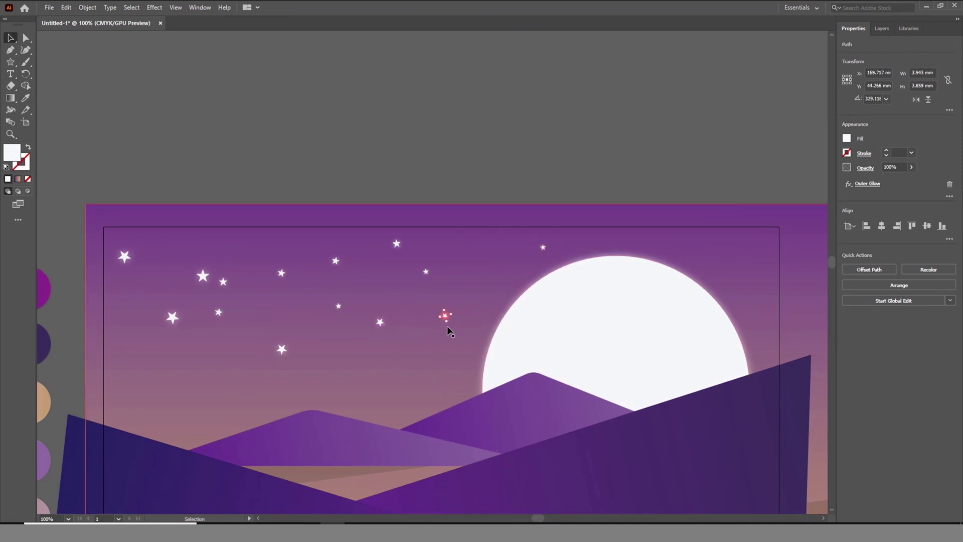
scroll(446, 321, up, 1)
scroll(446, 318, up, 2)
mouse_move(466, 302)
mouse_down()
mouse_move(481, 327)
mouse_move(523, 196)
mouse_move(547, 200)
mouse_move(516, 92)
mouse_up()
mouse_move(385, 177)
mouse_down()
mouse_move(352, 409)
mouse_move(640, 211)
mouse_move(650, 226)
mouse_up()
- Nudge two stars into better positions and add more copies across the upper-right sky
scroll(441, 337, down, 4)
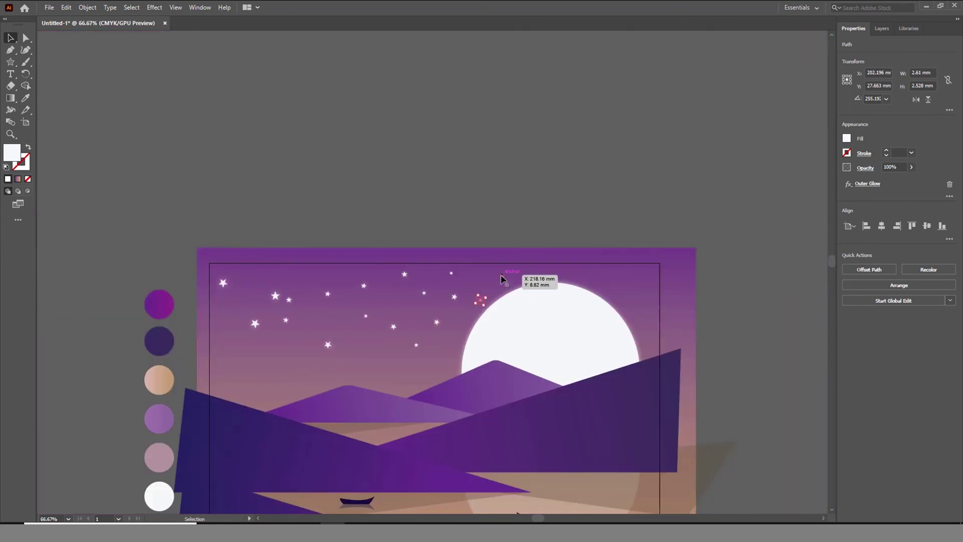
drag(275, 295, 273, 280)
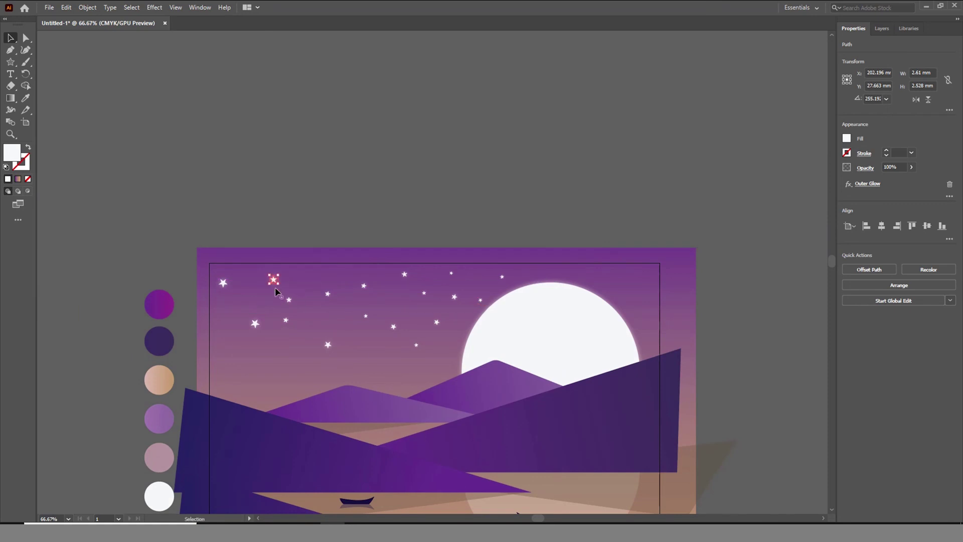
drag(259, 329, 255, 333)
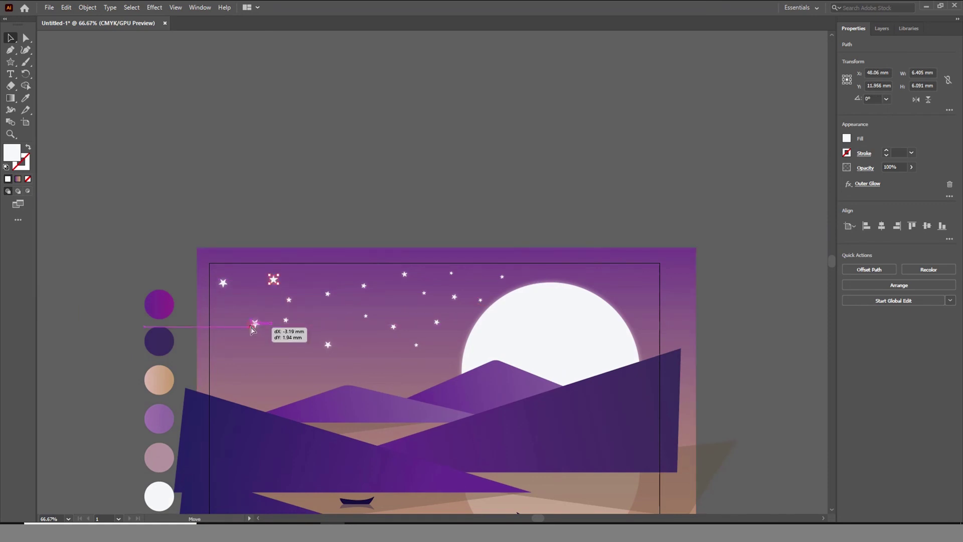
scroll(437, 304, up, 3)
drag(334, 345, 672, 221)
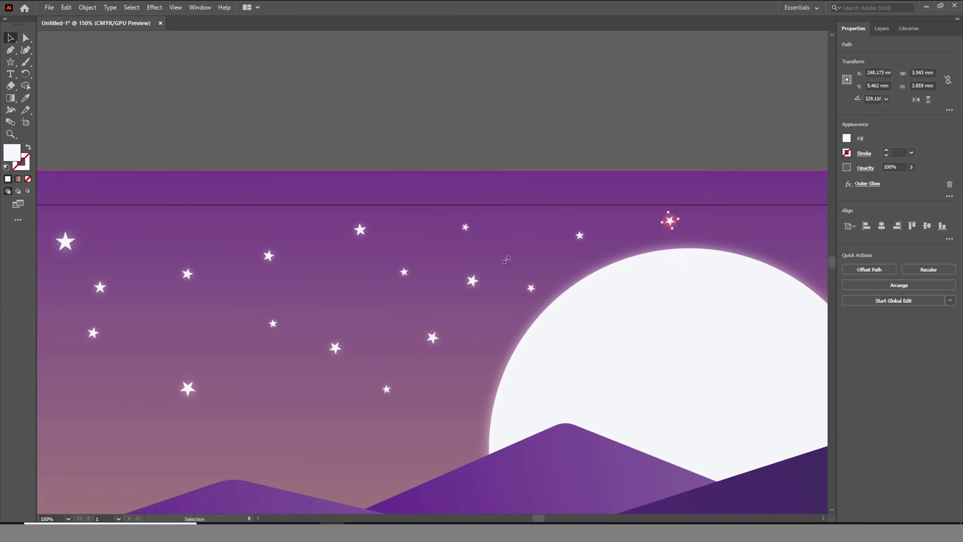
scroll(216, 238, down, 3)
drag(266, 287, 477, 231)
mouse_move(290, 304)
mouse_down()
mouse_move(504, 250)
mouse_move(521, 276)
mouse_move(522, 233)
mouse_up()
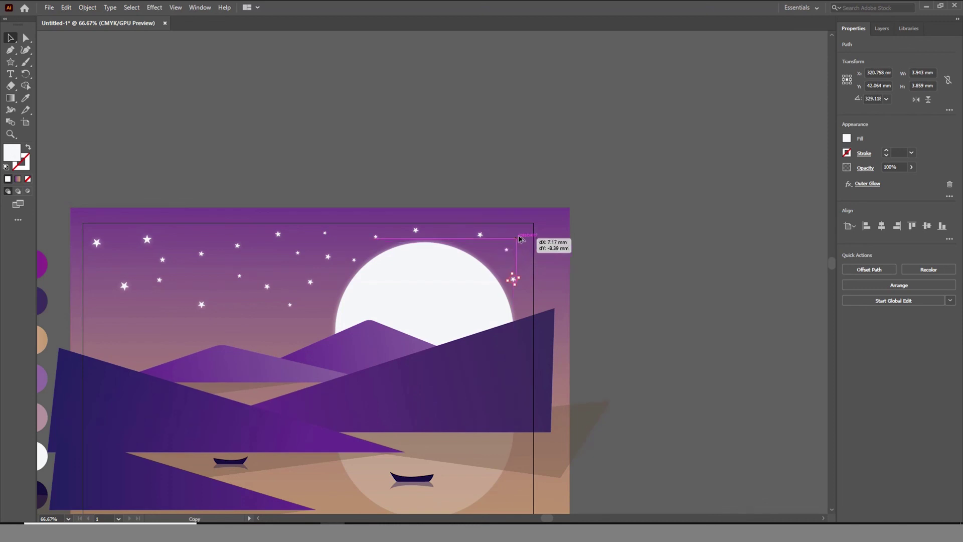
- Select all the artwork and turn on Trim View to hide everything outside the artboard
click(618, 291)
scroll(499, 368, down, 2)
scroll(510, 254, down, 1)
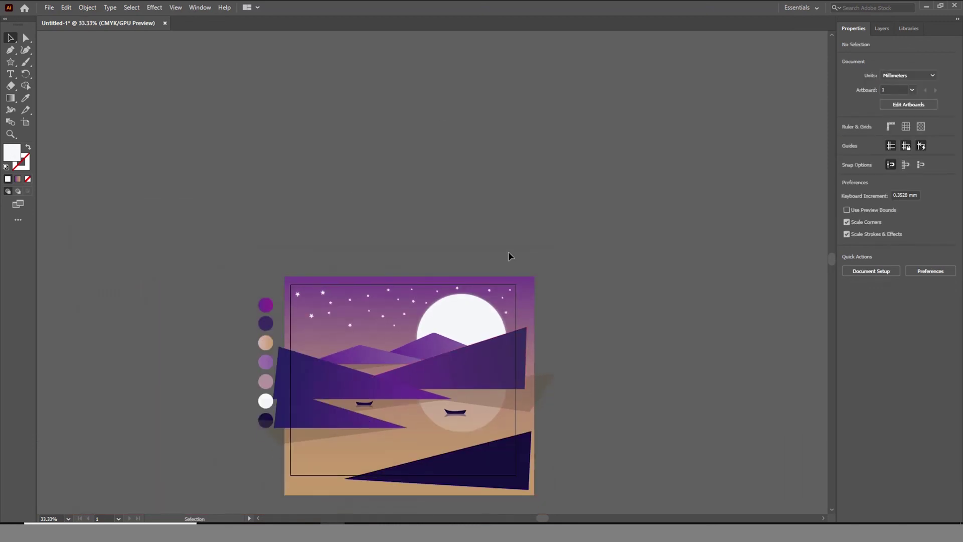
scroll(510, 253, down, 1)
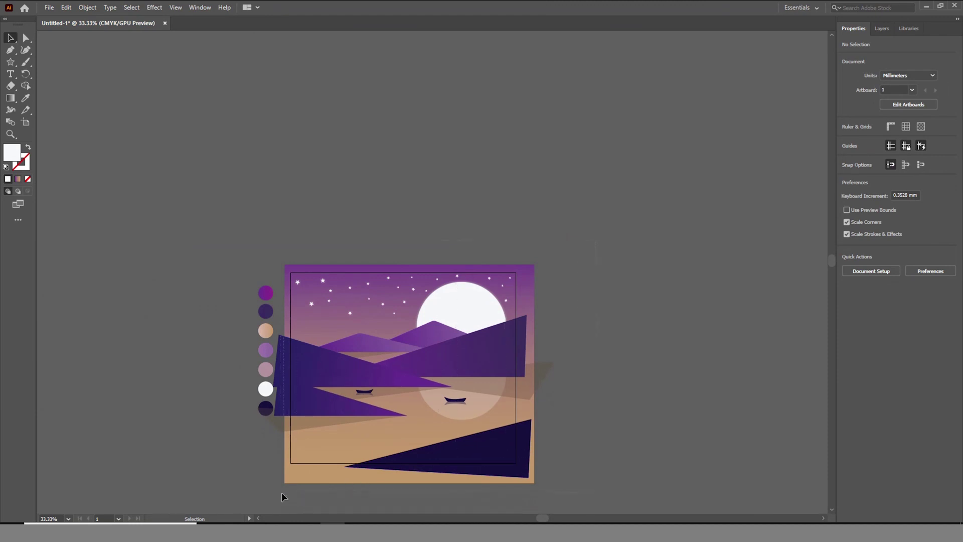
key(ctrl+a)
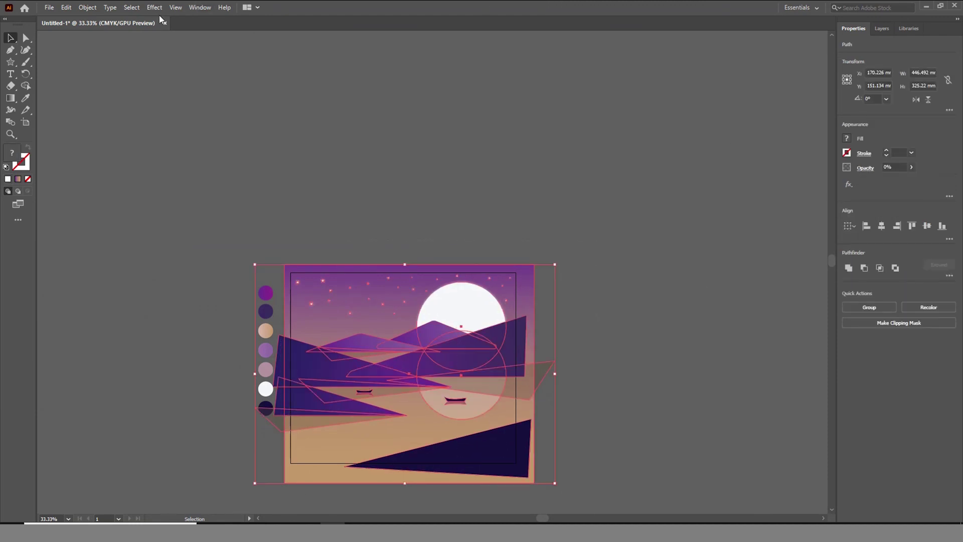
click(184, 9)
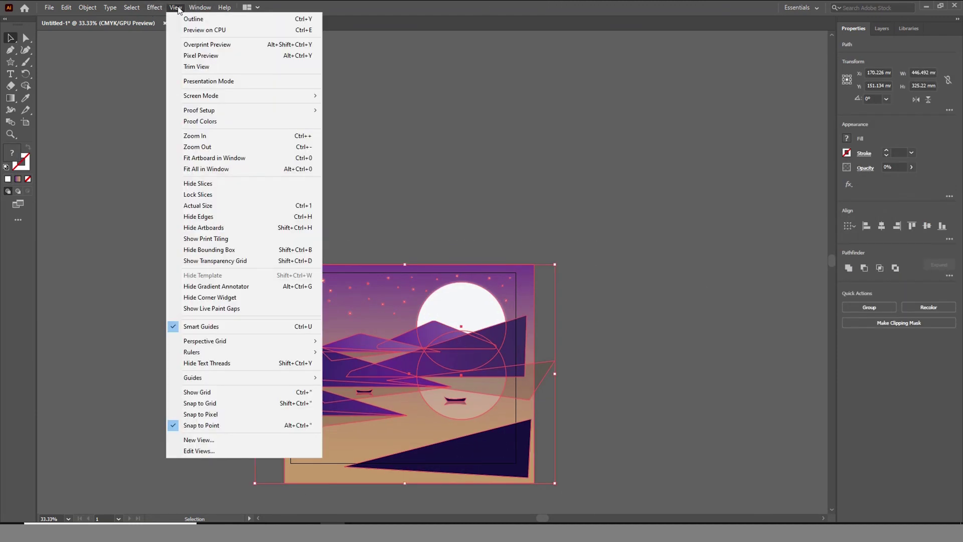
click(207, 70)
- Deselect and zoom around to review the trimmed moonlit scene
click(538, 221)
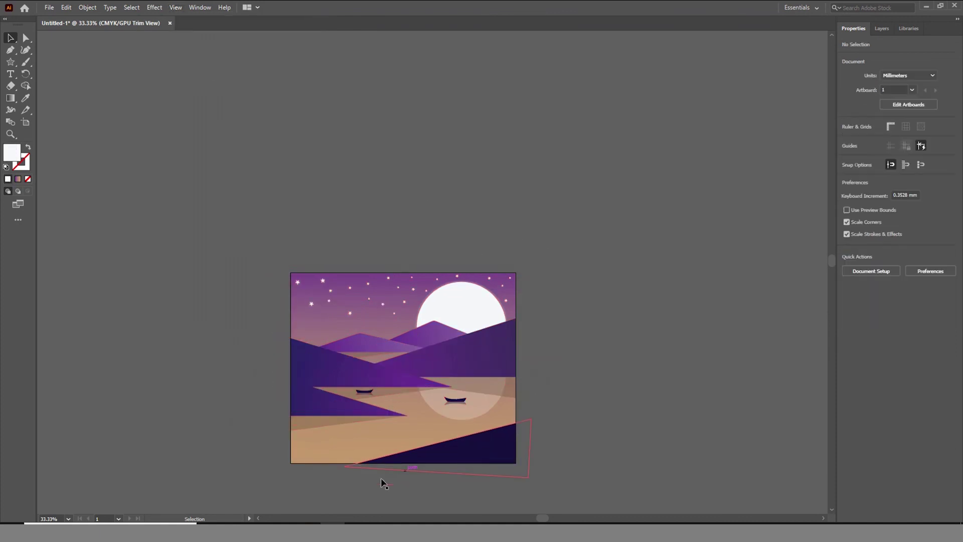
scroll(380, 463, up, 1)
scroll(380, 462, down, 1)
scroll(401, 432, down, 1)
scroll(421, 402, up, 1)
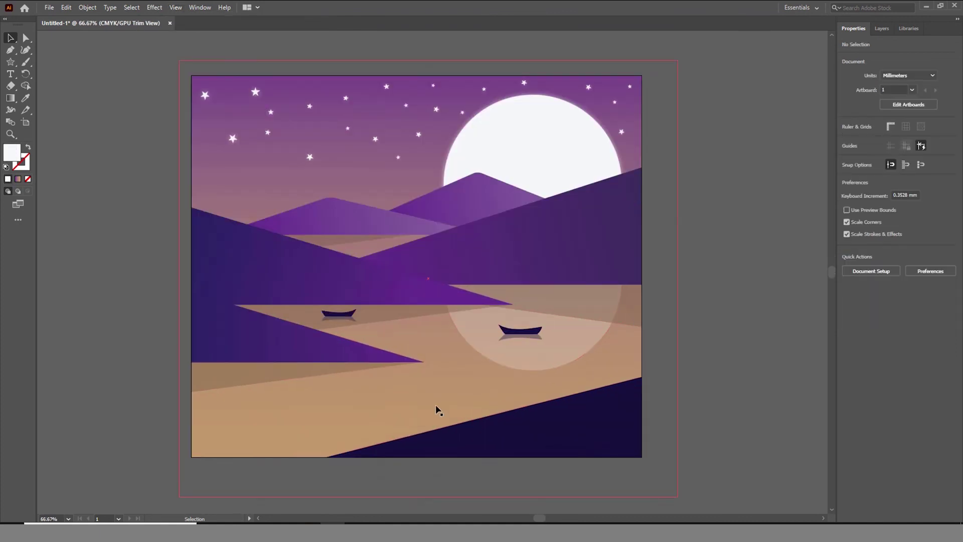